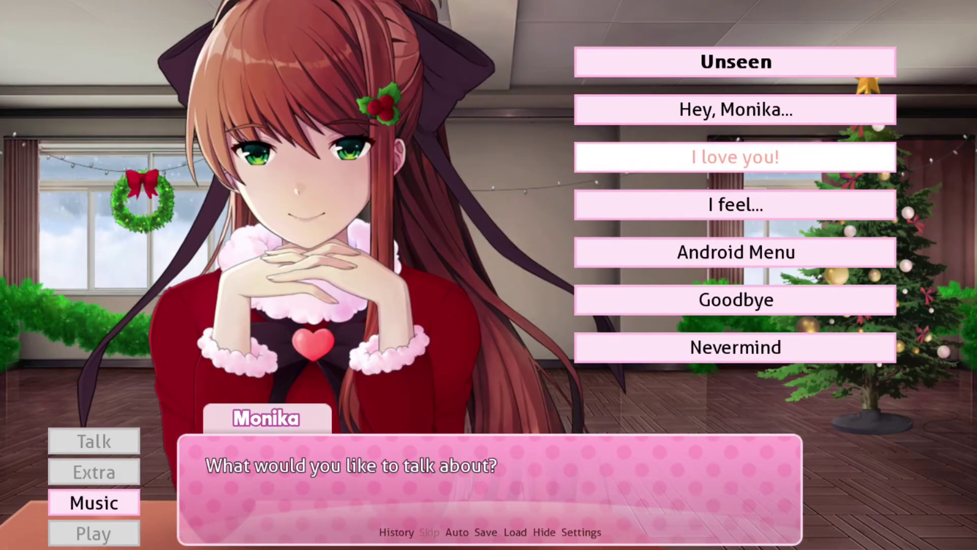
Say "I love you!" to Monika, read her reply, and bring the topics back up.
{"action": "left_click", "coordinate": [735, 156]}
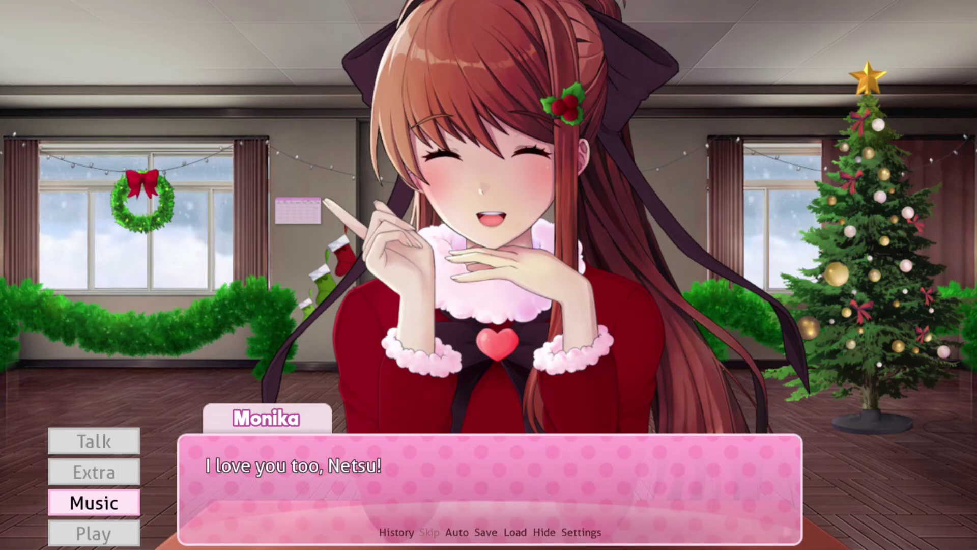
{"action": "left_click", "coordinate": [489, 489]}
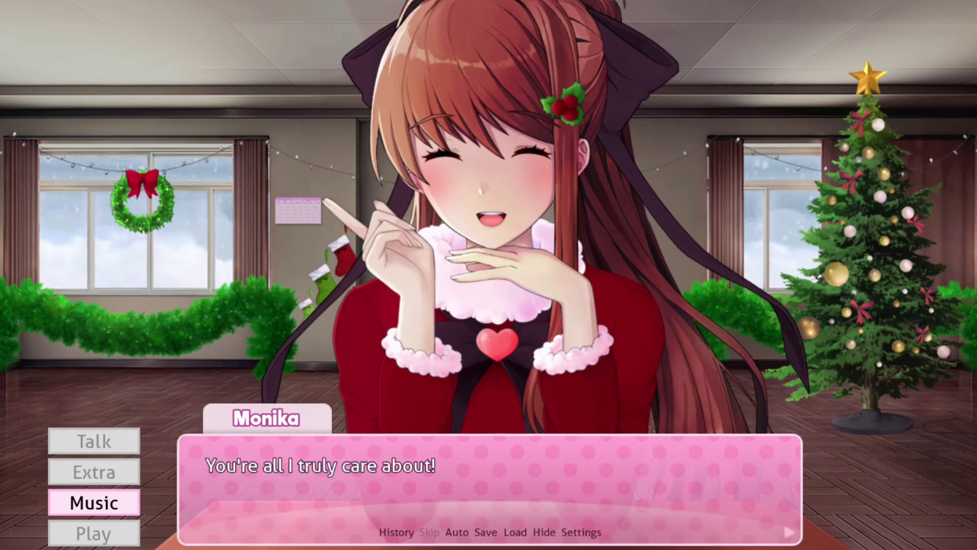
{"action": "left_click", "coordinate": [489, 488]}
{"action": "left_click", "coordinate": [94, 442]}
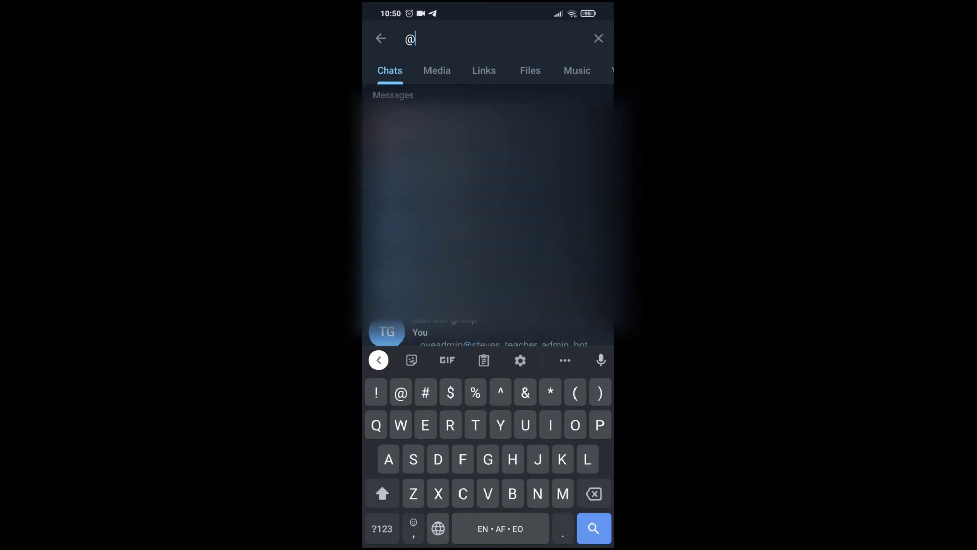
{"action": "type", "text": "Copyrighted"}
{"action": "left_click", "coordinate": [381, 528]}
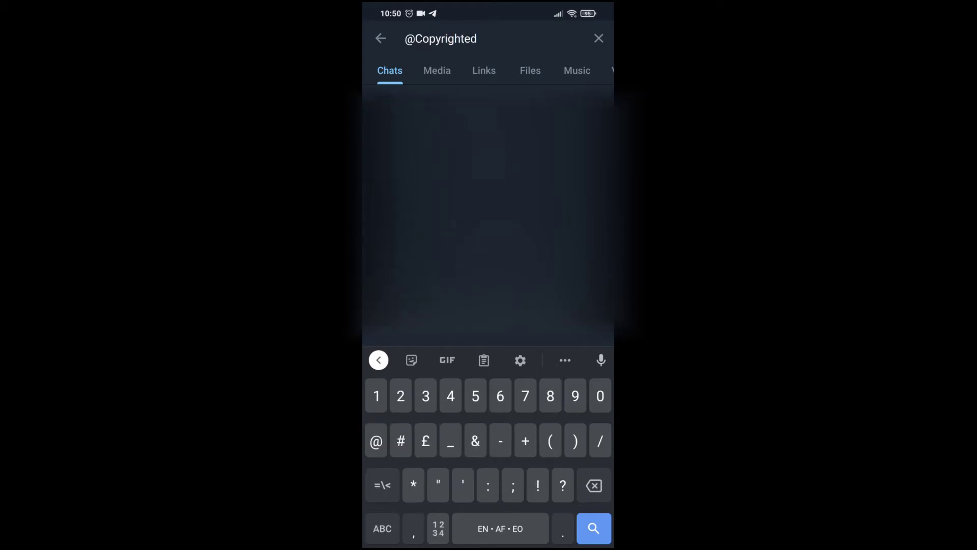
{"action": "type", "text": "_"}
{"action": "left_click", "coordinate": [382, 528]}
{"action": "type", "text": "b"}
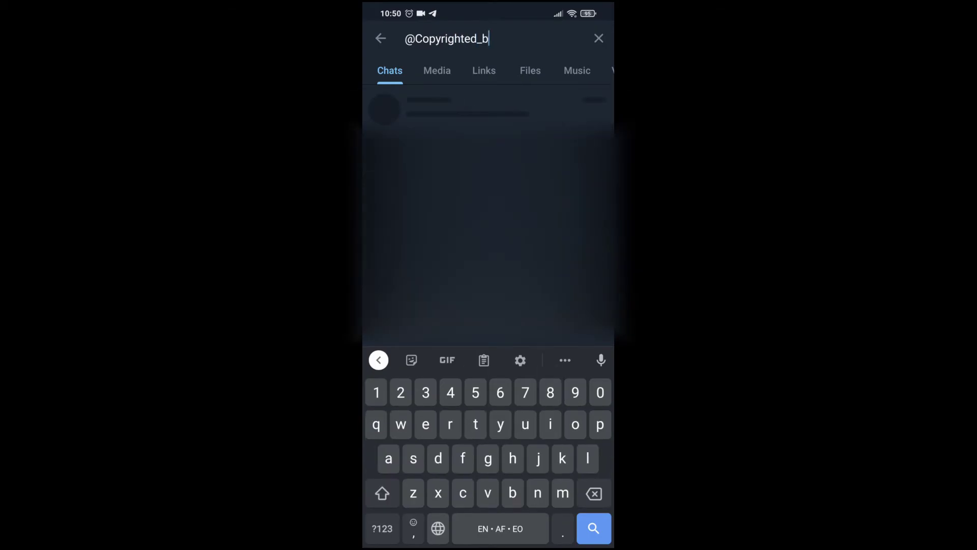
{"action": "type", "text": "ot"}
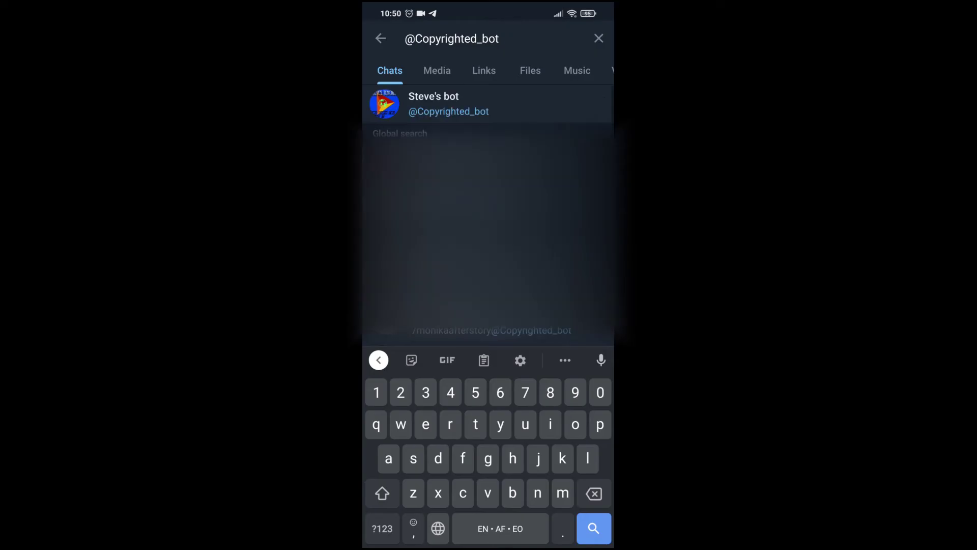
{"action": "left_click", "coordinate": [487, 103]}
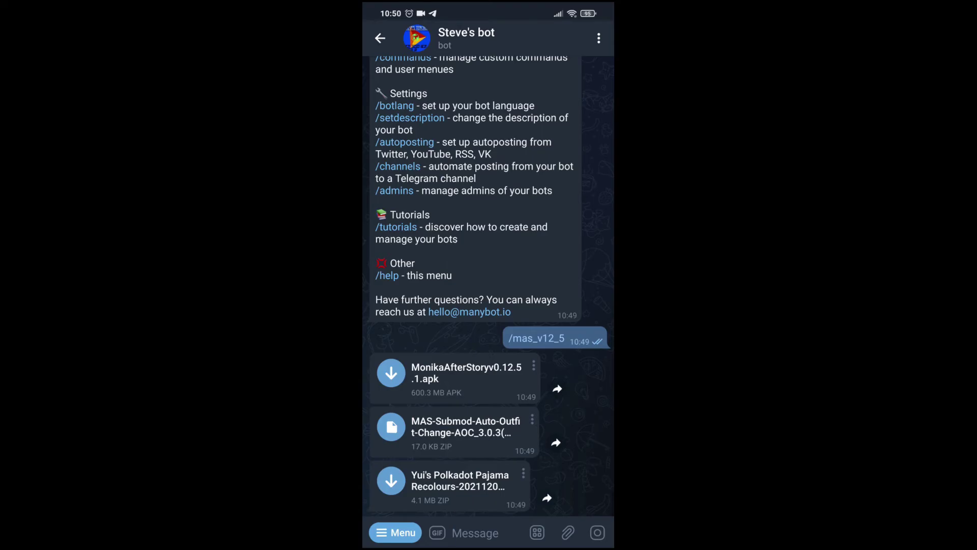
Start typing the /get command in the bot chat.
{"action": "left_click", "coordinate": [475, 532]}
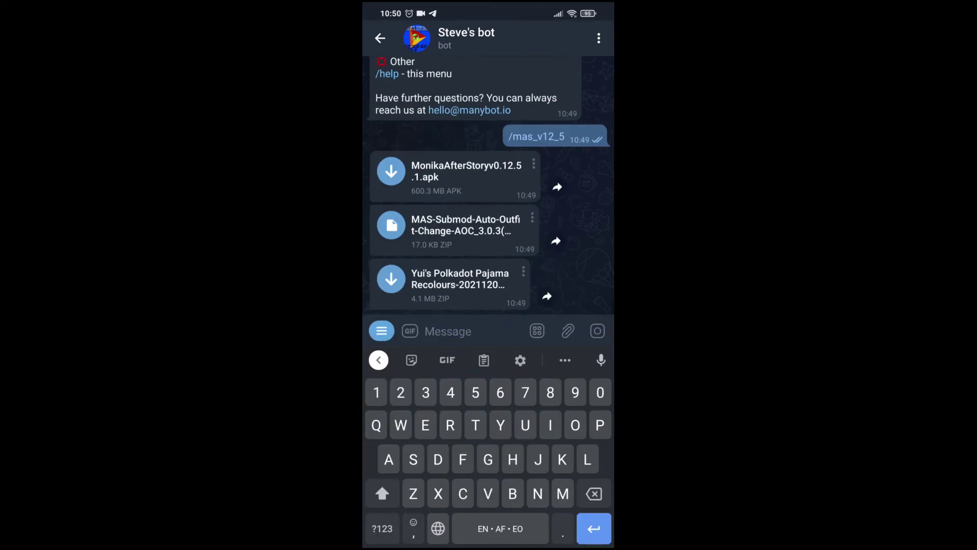
{"action": "left_click", "coordinate": [383, 528]}
{"action": "type", "text": "/"}
{"action": "left_click", "coordinate": [382, 529]}
{"action": "type", "text": "g"}
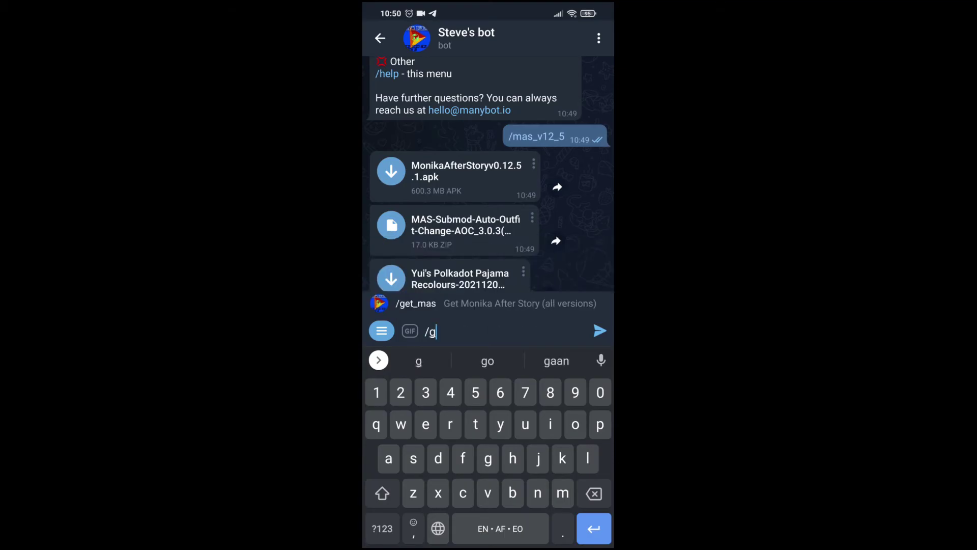
{"action": "type", "text": "et"}
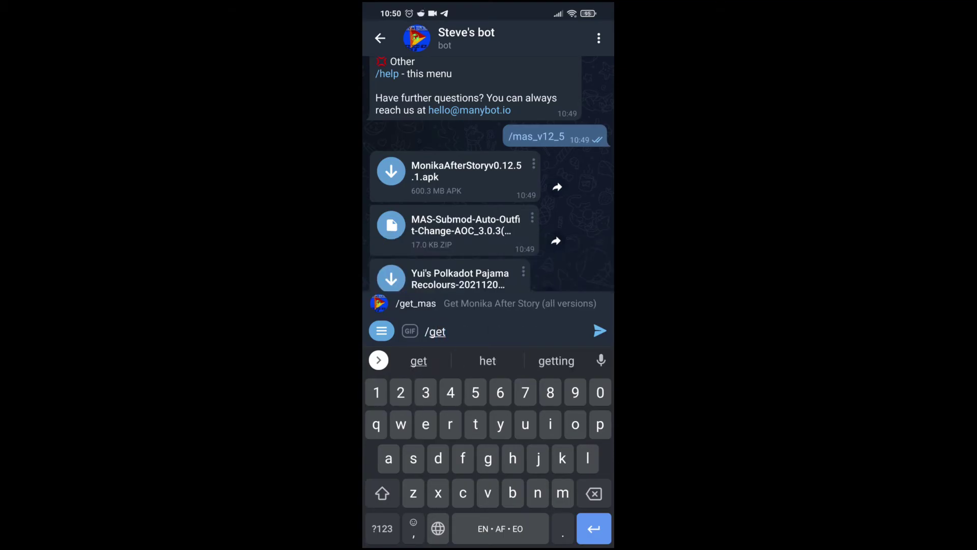
Request MAS v12.5, then download the APK and Polkadot Pajama recolours zip.
{"action": "left_click", "coordinate": [415, 303]}
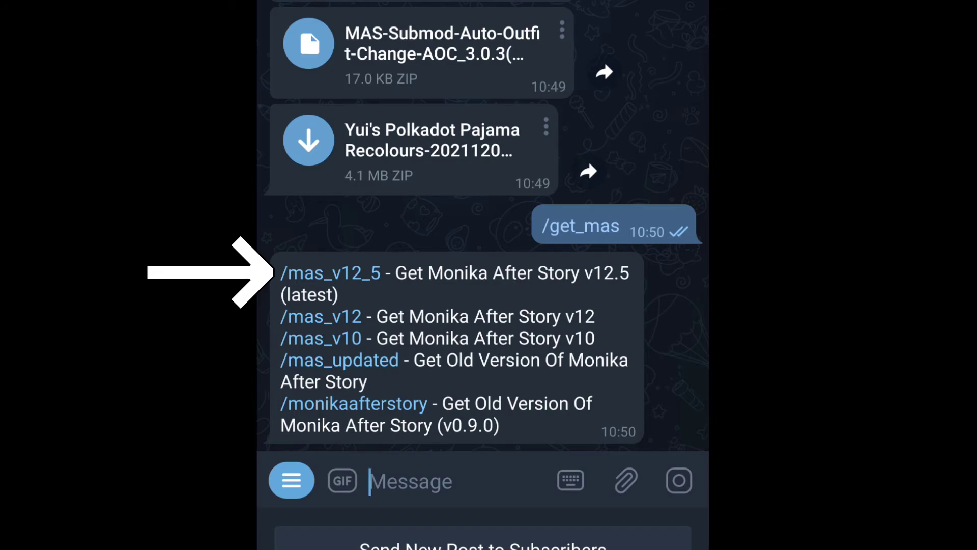
{"action": "left_click", "coordinate": [330, 272]}
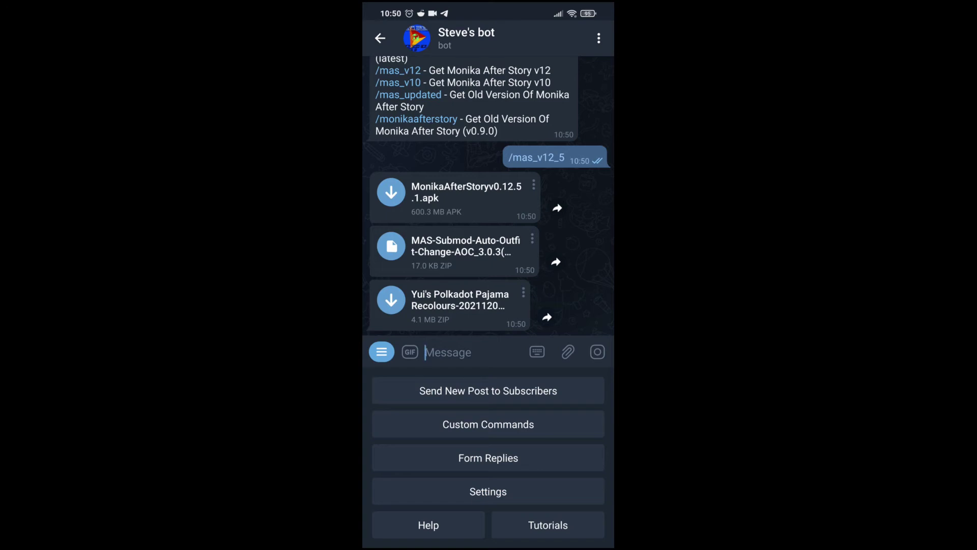
{"action": "left_click", "coordinate": [391, 192]}
{"action": "left_click", "coordinate": [391, 300]}
Save the APK, the second file and the submod zip to downloads.
{"action": "left_click", "coordinate": [532, 187]}
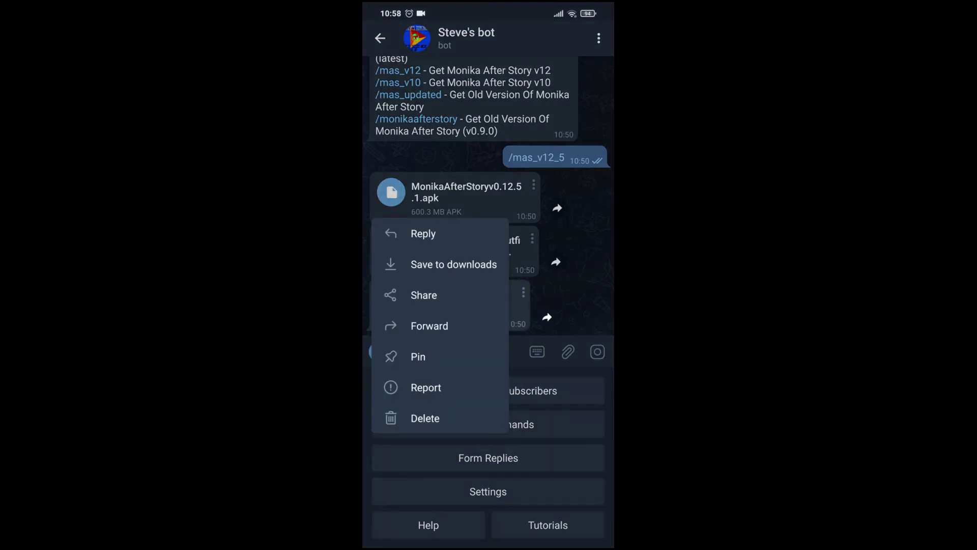
{"action": "left_click", "coordinate": [454, 264]}
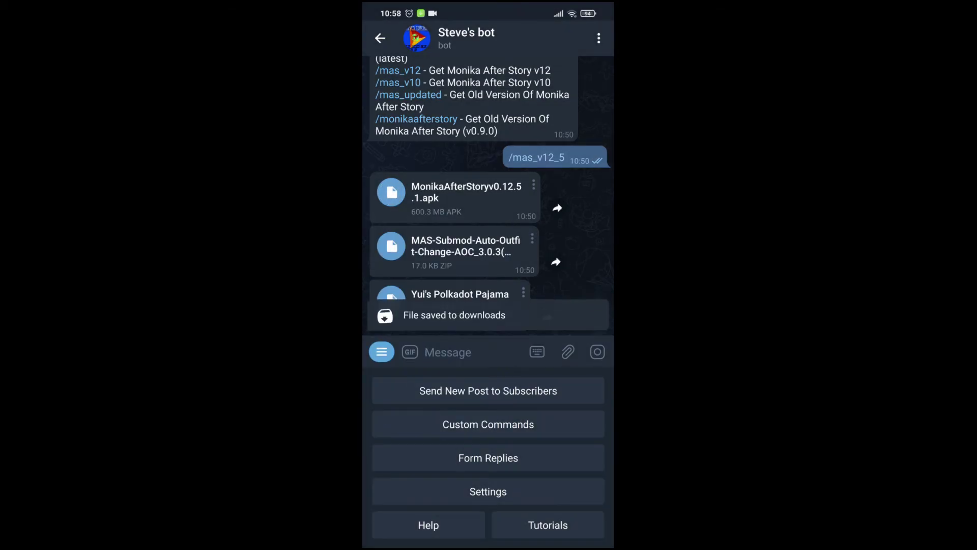
{"action": "left_click", "coordinate": [533, 239]}
{"action": "left_click", "coordinate": [454, 211]}
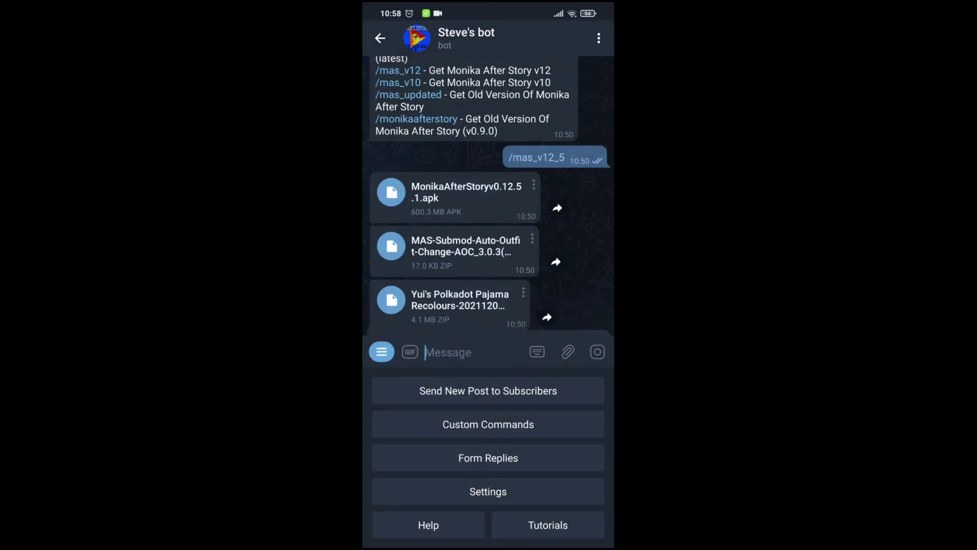
{"action": "left_click", "coordinate": [523, 294]}
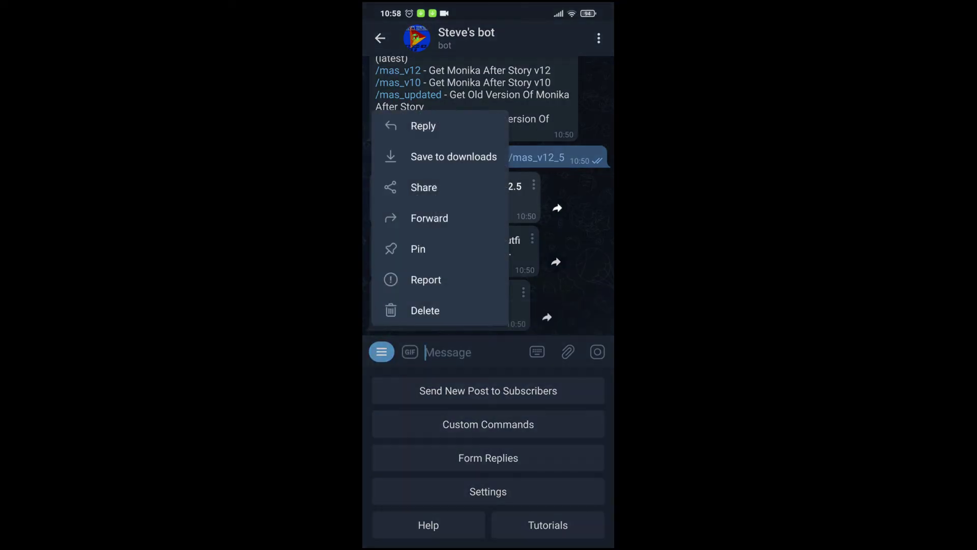
{"action": "left_click", "coordinate": [454, 183]}
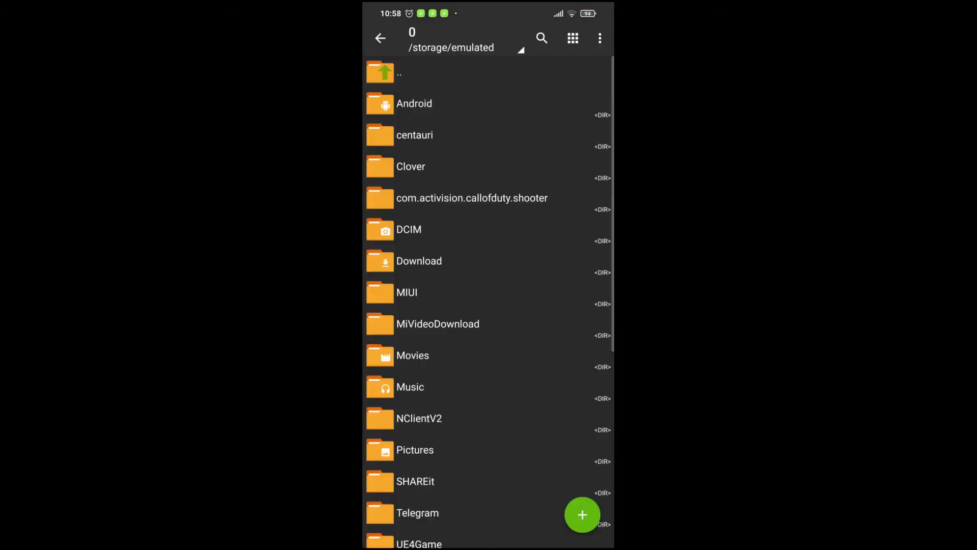
Open Download and install MonikaAfterStoryv0.12.5.1.apk.
{"action": "left_click", "coordinate": [419, 260]}
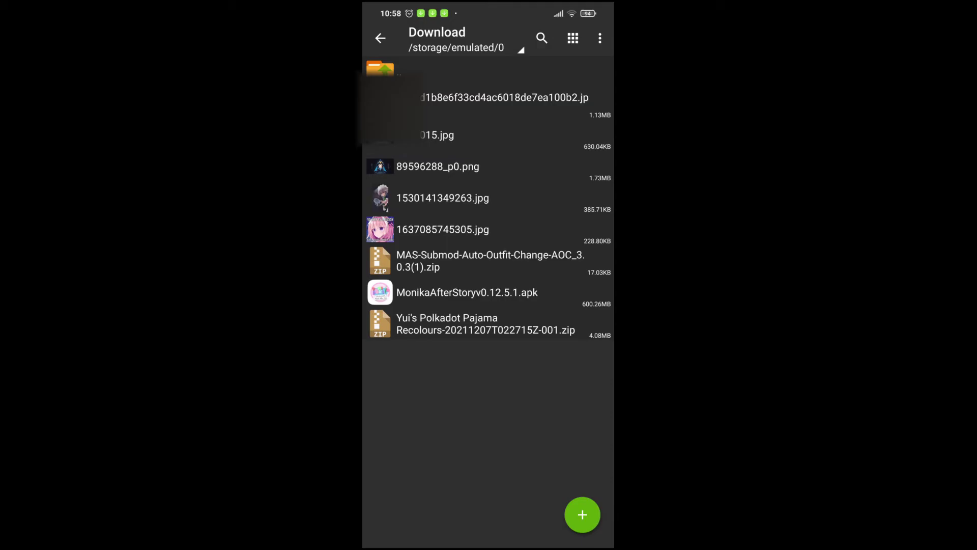
{"action": "left_click", "coordinate": [466, 292]}
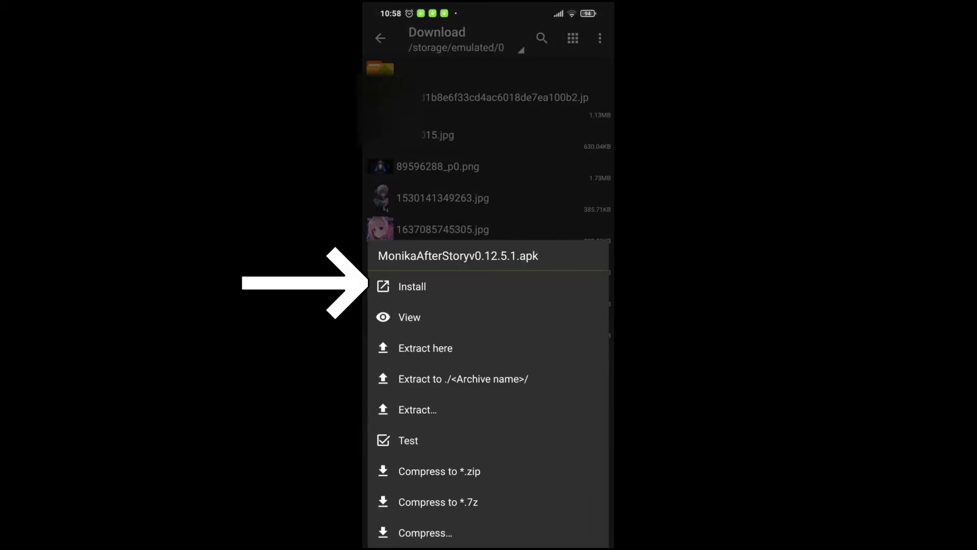
{"action": "left_click", "coordinate": [412, 286]}
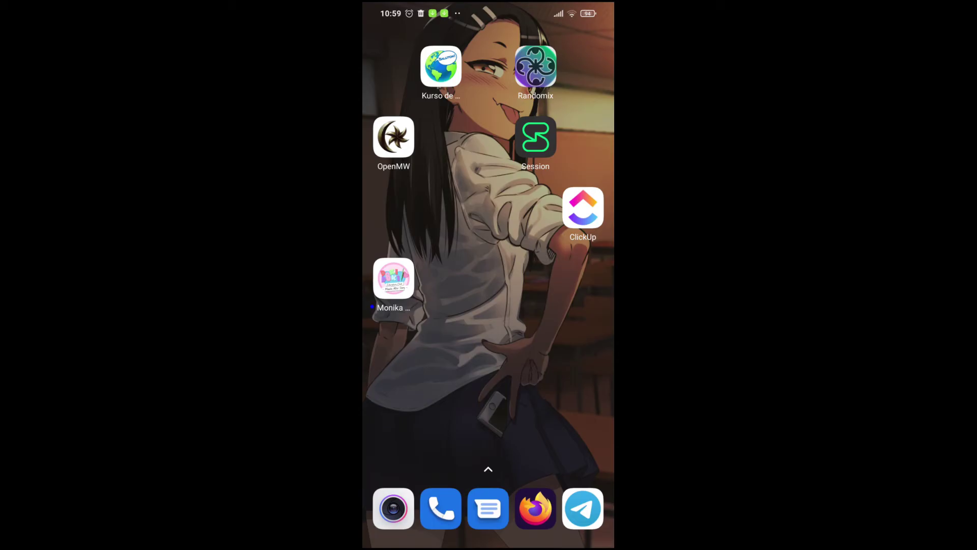
{"action": "left_click", "coordinate": [394, 278]}
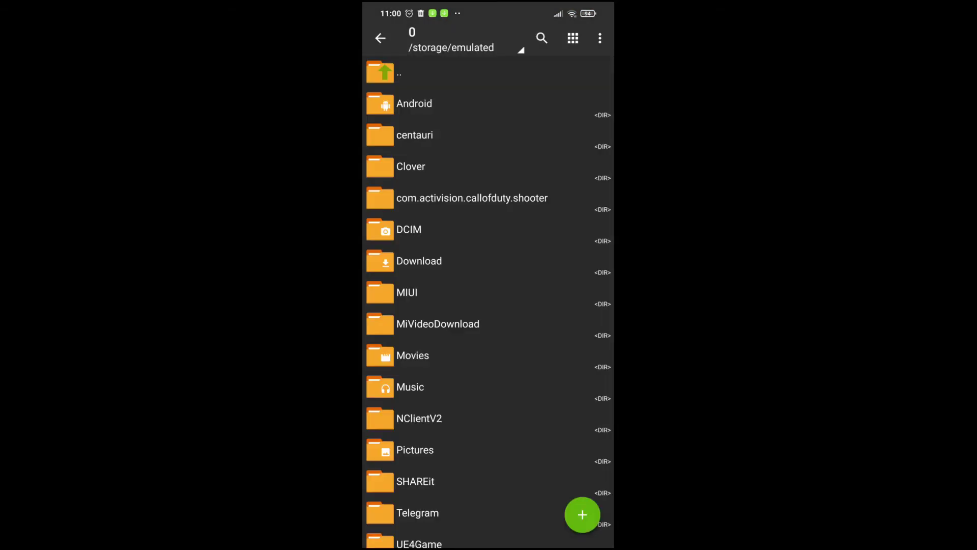
Navigate to Android/data/com.ddlc.mas/game in ZArchiver.
{"action": "left_click", "coordinate": [413, 104]}
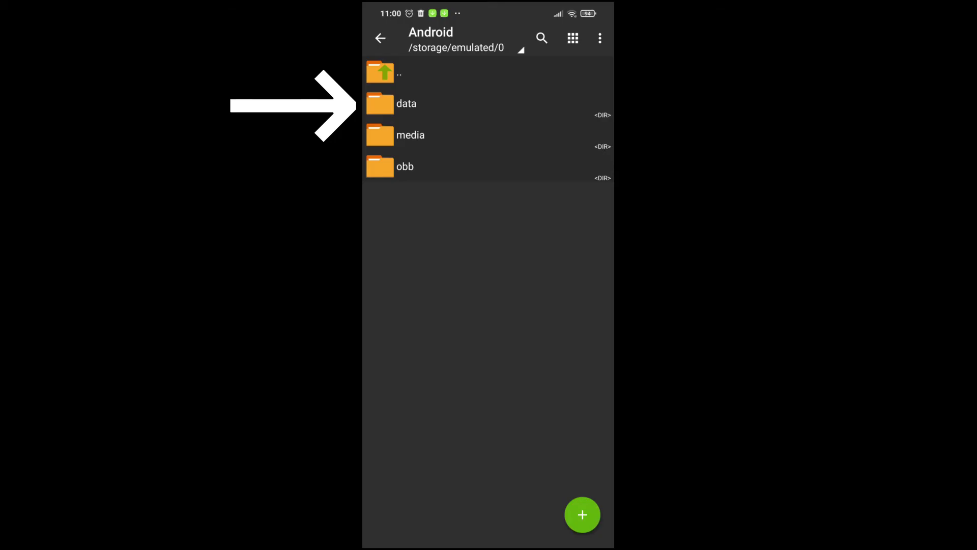
{"action": "left_click", "coordinate": [406, 103]}
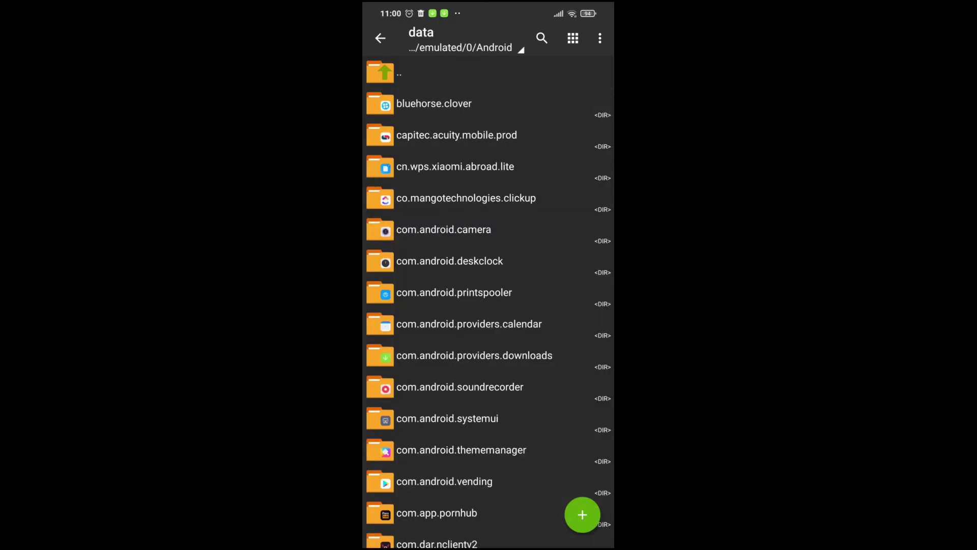
{"action": "scroll", "coordinate": [488, 305], "scroll_direction": "down", "scroll_amount": 10}
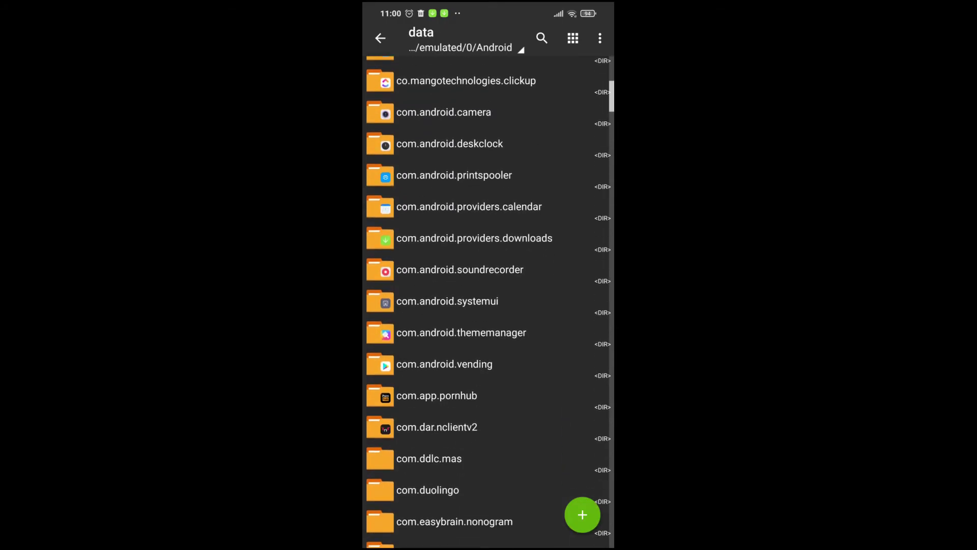
{"action": "scroll", "coordinate": [488, 306], "scroll_direction": "down", "scroll_amount": 4}
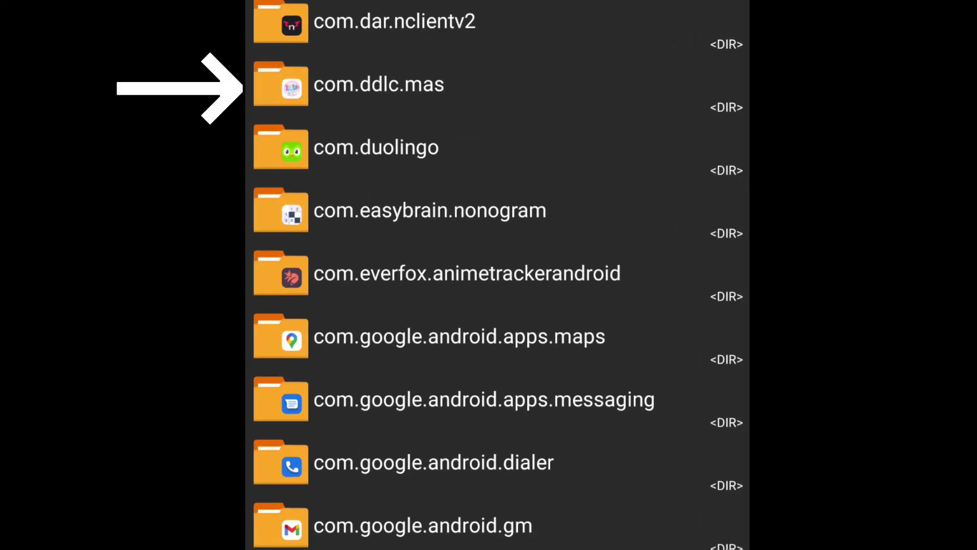
{"action": "left_click", "coordinate": [379, 84]}
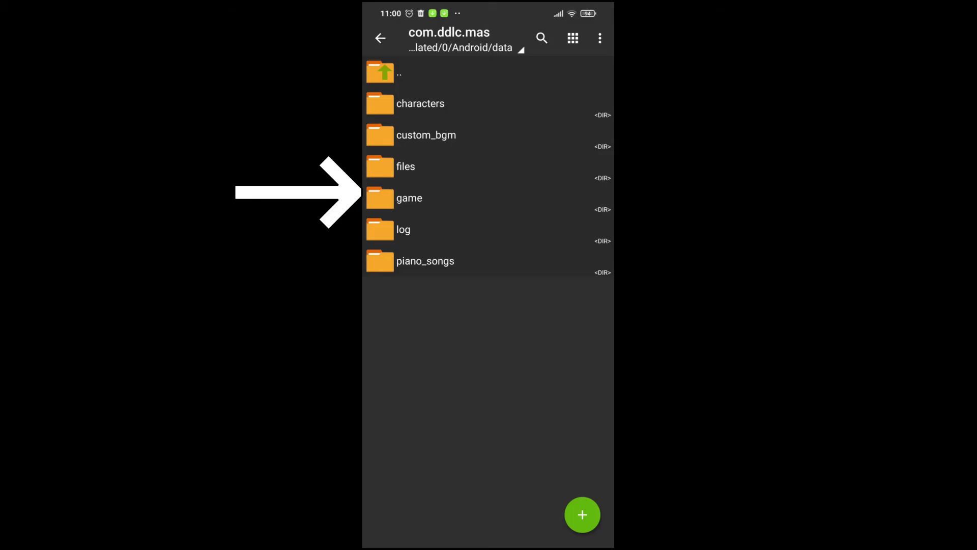
{"action": "left_click", "coordinate": [459, 198]}
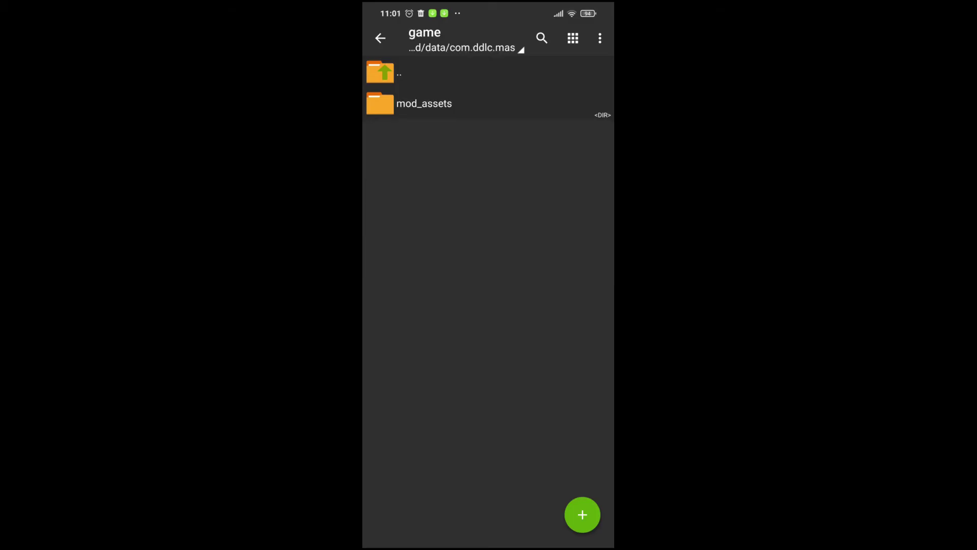
Create a new folder named custom_bgm in the game folder.
{"action": "left_click", "coordinate": [600, 39]}
{"action": "left_click", "coordinate": [540, 100]}
{"action": "left_click", "coordinate": [537, 69]}
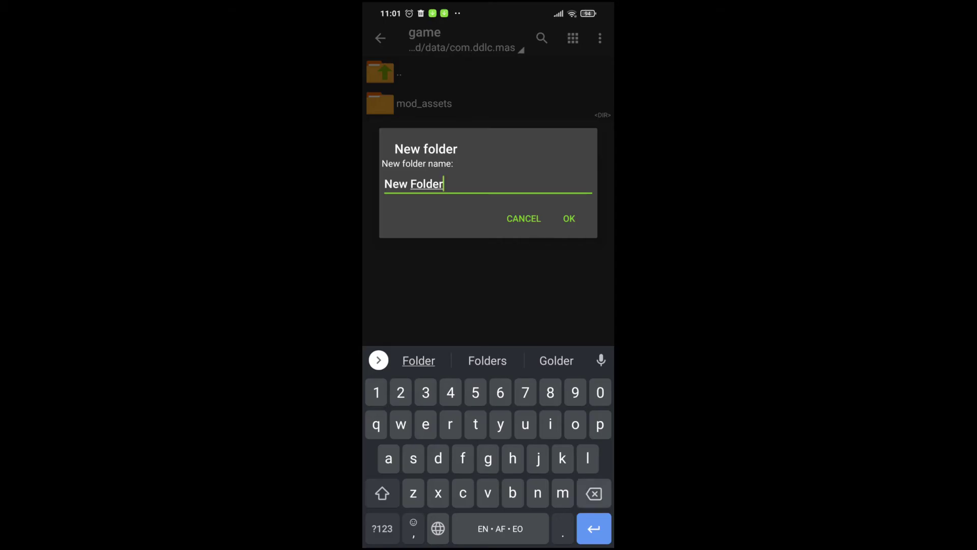
{"action": "key", "text": "BackSpace"}
{"action": "key", "text": "BackSpace"}
{"action": "key", "text": "BackSpace"}
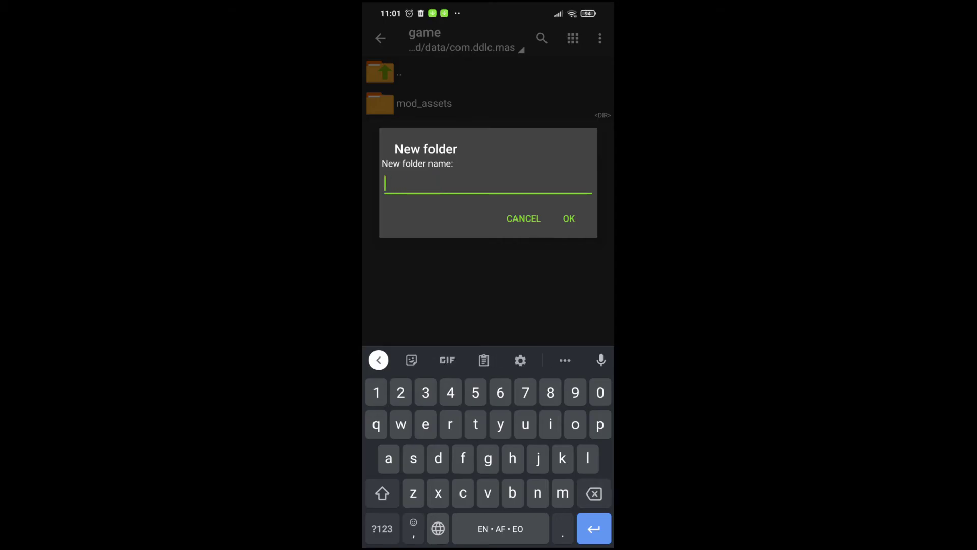
{"action": "type", "text": "cust"}
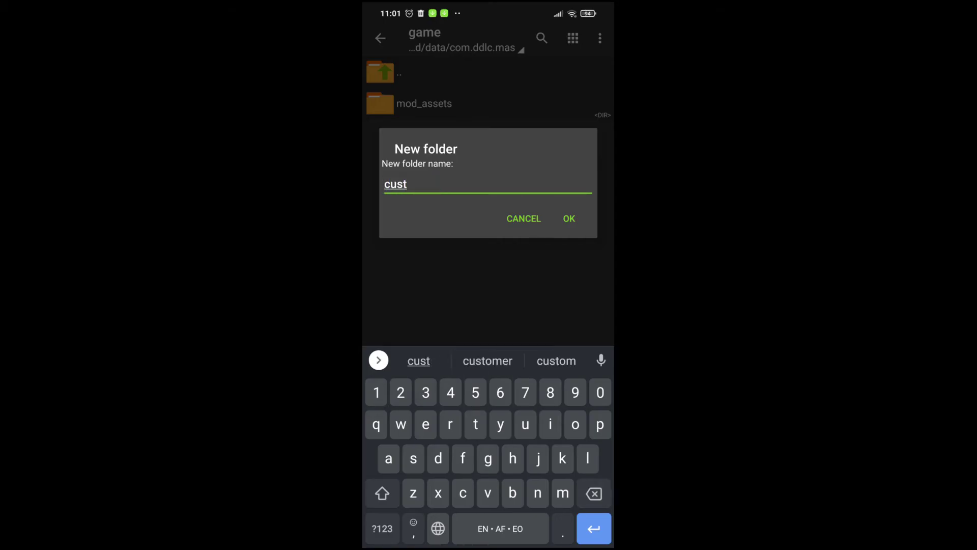
{"action": "type", "text": "om"}
{"action": "left_click", "coordinate": [382, 527]}
{"action": "type", "text": "_"}
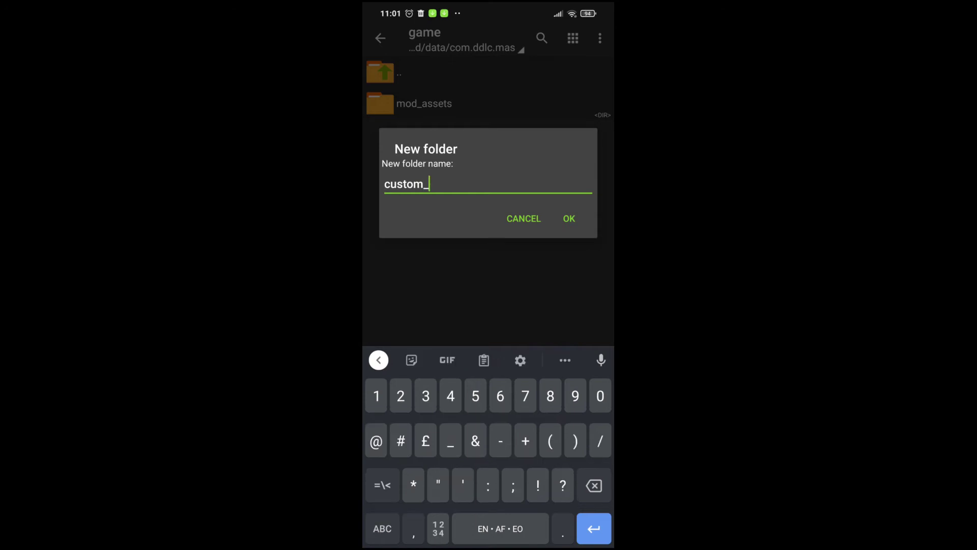
{"action": "left_click", "coordinate": [382, 527]}
{"action": "type", "text": "bgm"}
{"action": "left_click", "coordinate": [568, 218]}
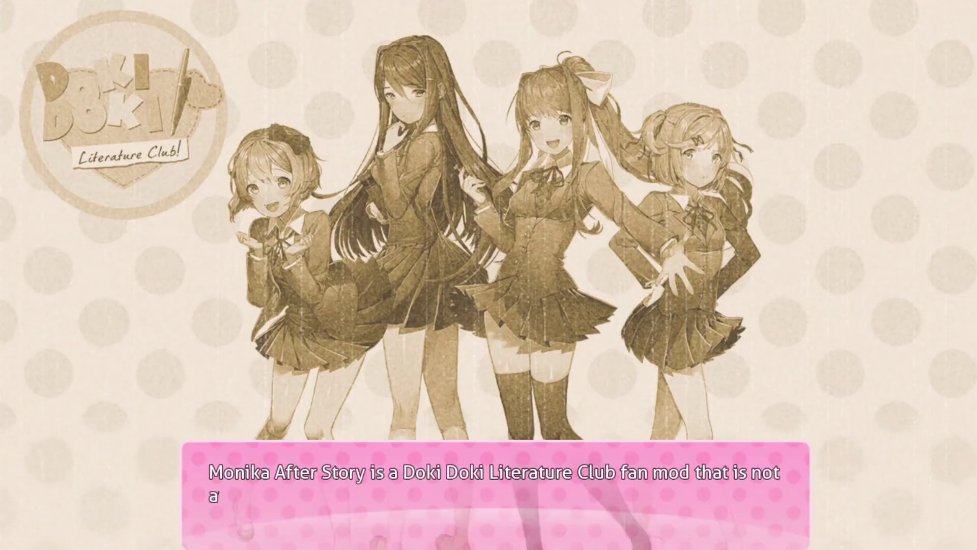
Advance past the fan-mod disclaimer, agreement and splash screens to the title.
{"action": "key", "text": "space"}
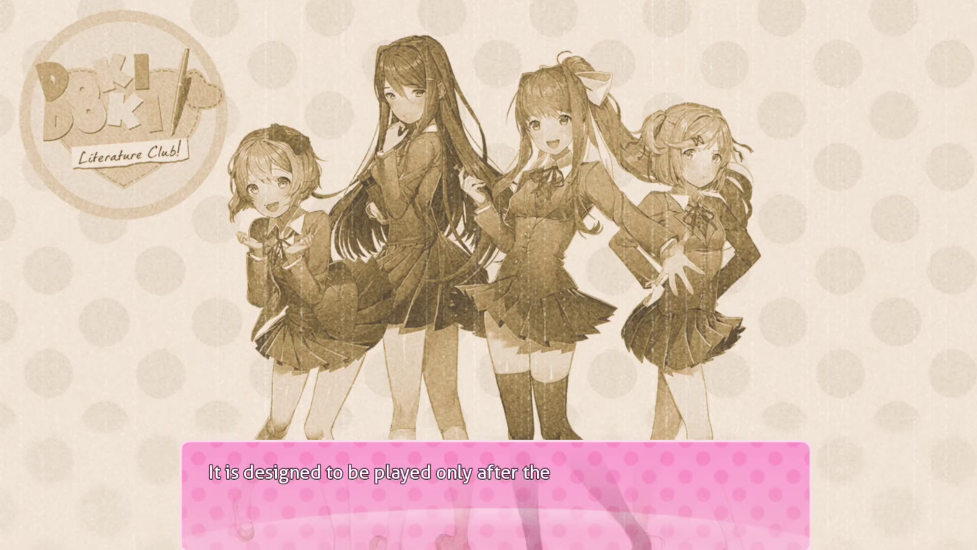
{"action": "key", "text": "space"}
{"action": "key", "text": "space"}
{"action": "left_click", "coordinate": [651, 91]}
{"action": "key", "text": "space"}
{"action": "key", "text": "space"}
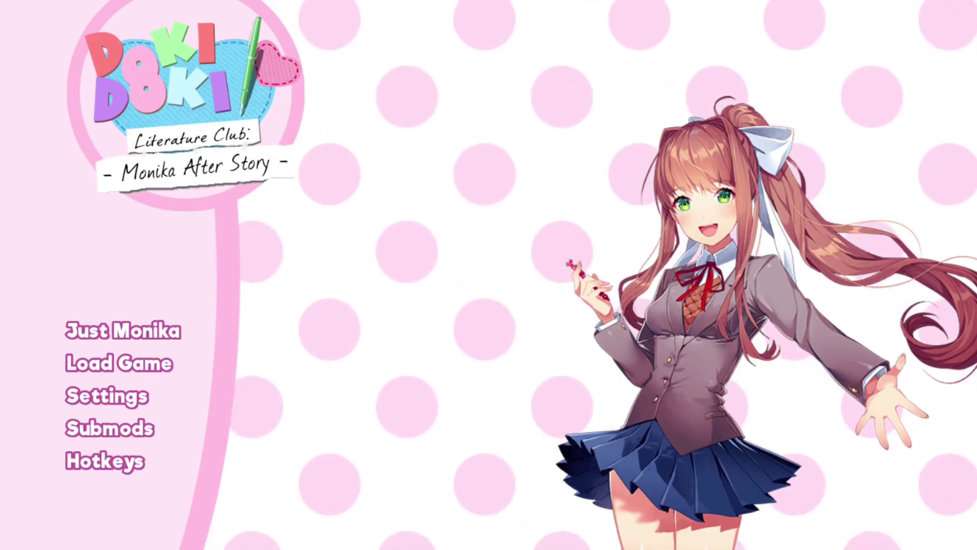
Start a new game with Just Monika and enter a capitalised player name.
{"action": "left_click", "coordinate": [122, 331]}
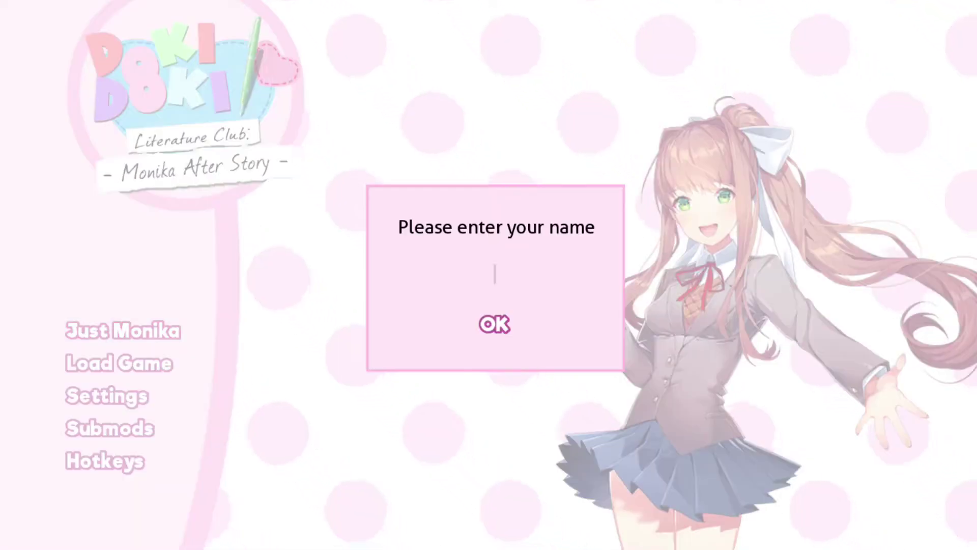
{"action": "left_click", "coordinate": [16, 464]}
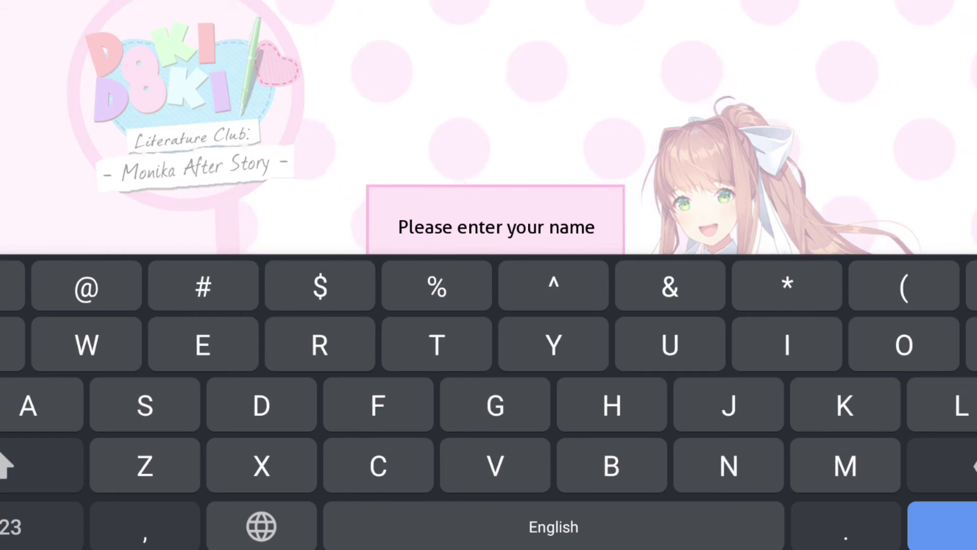
{"action": "left_click", "coordinate": [15, 464]}
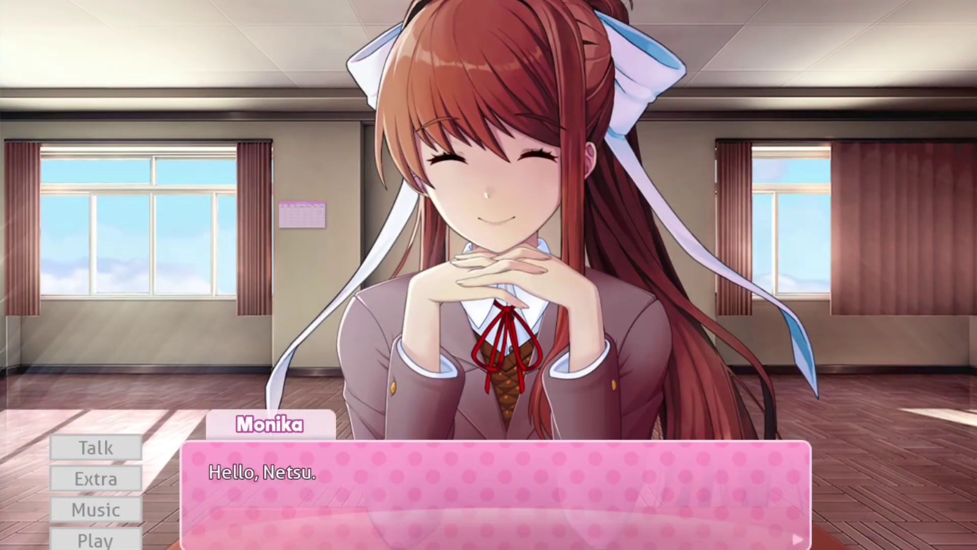
Advance through Monika's greeting about the mod, cheating and her character file.
{"action": "key", "text": "Return"}
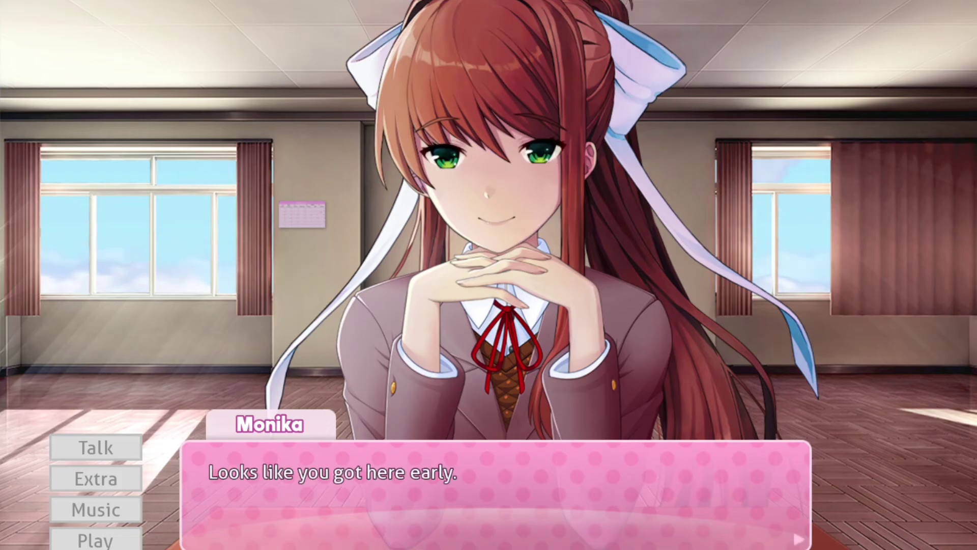
{"action": "key", "text": "Return"}
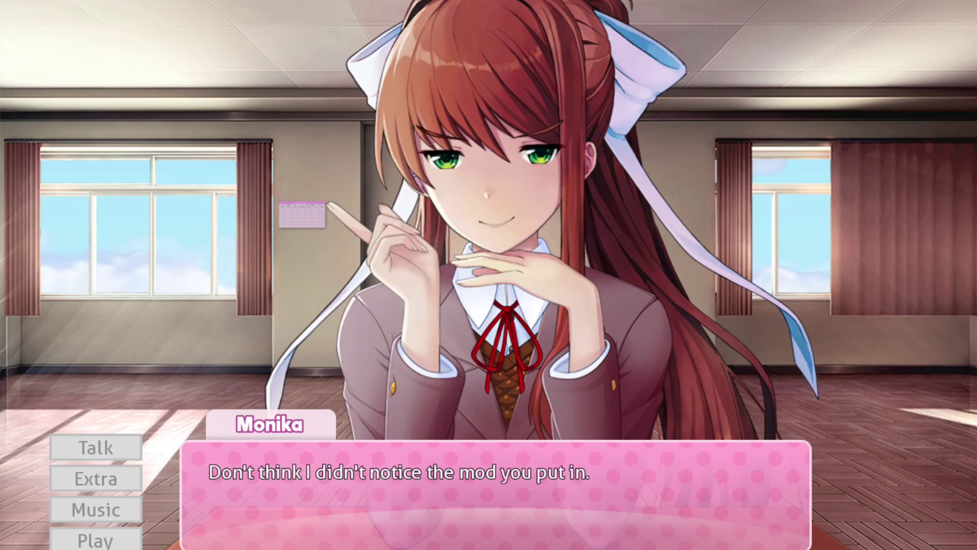
{"action": "key", "text": "Return"}
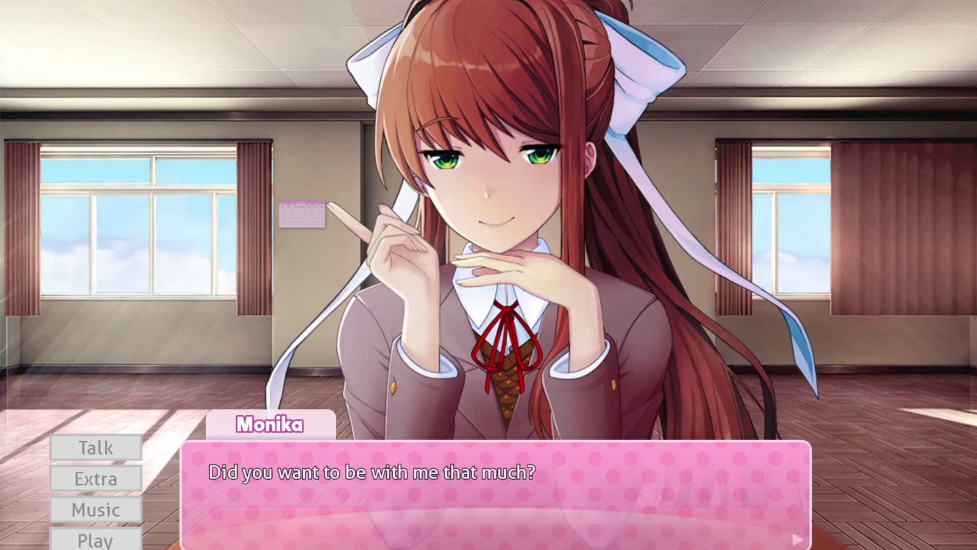
{"action": "key", "text": "Return"}
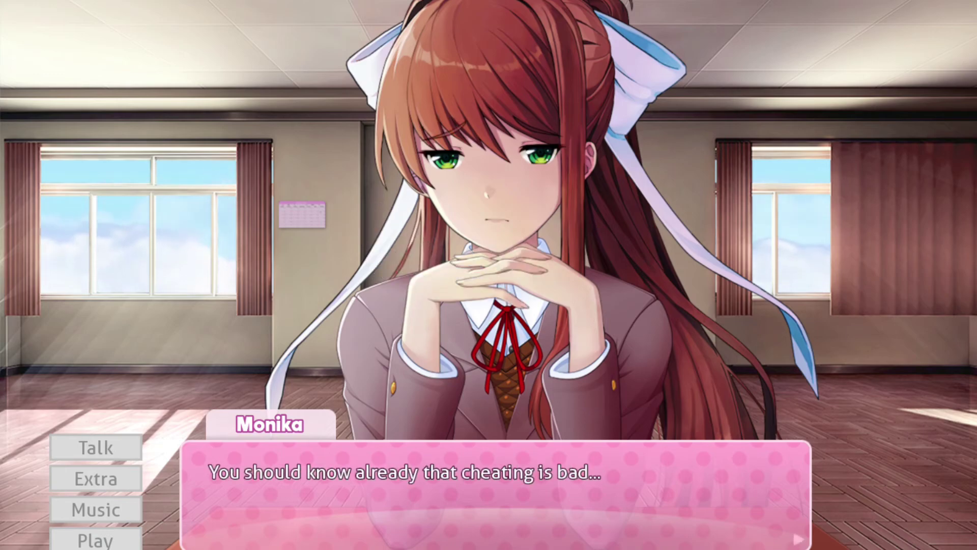
{"action": "key", "text": "Return"}
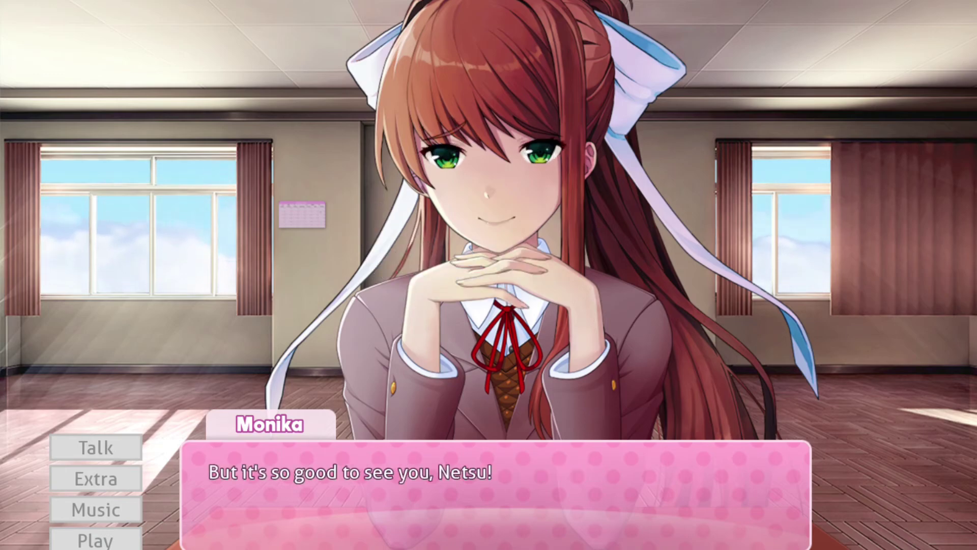
{"action": "key", "text": "Return"}
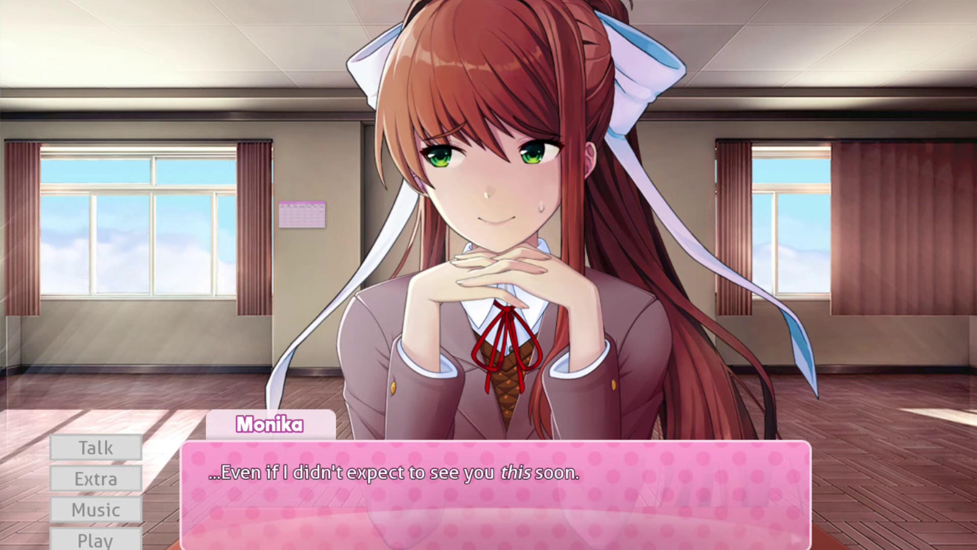
{"action": "key", "text": "Return"}
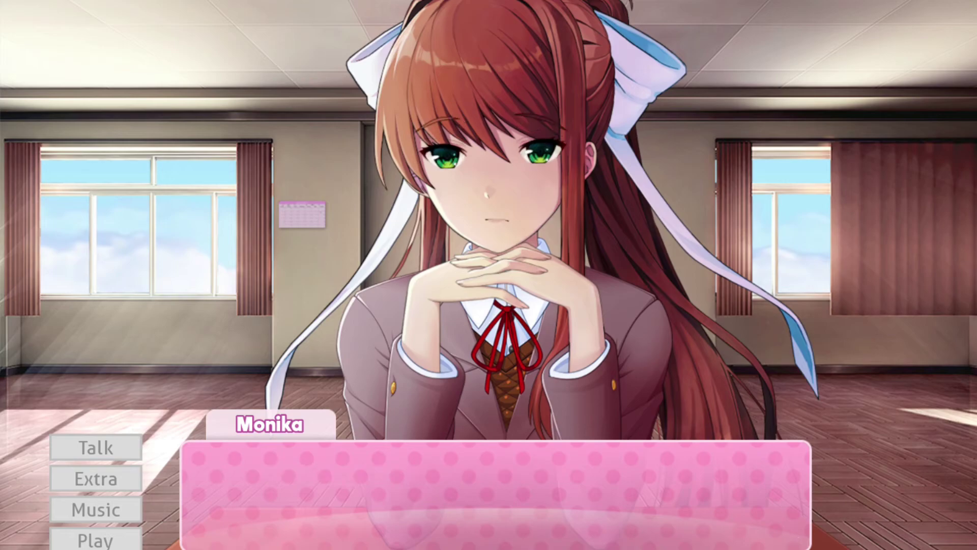
{"action": "key", "text": "Return"}
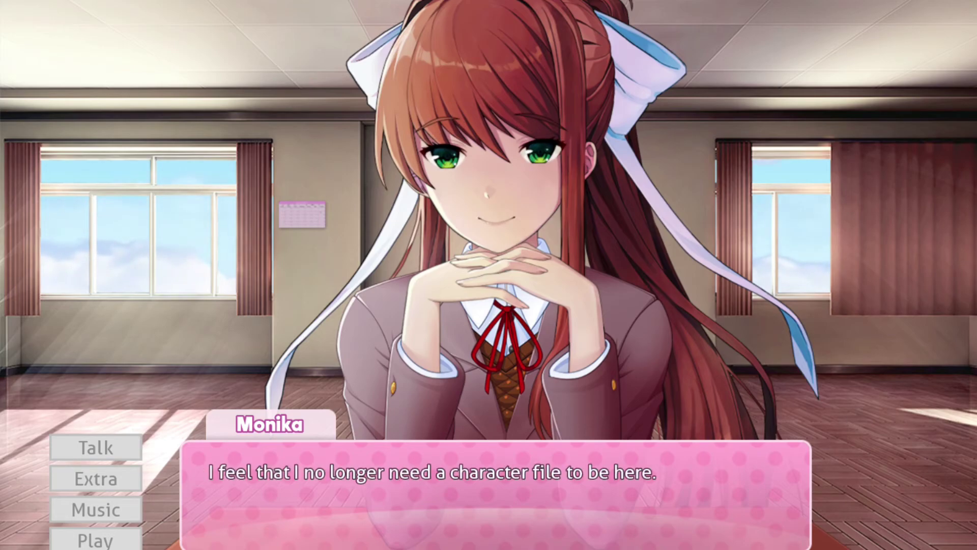
{"action": "key", "text": "Return"}
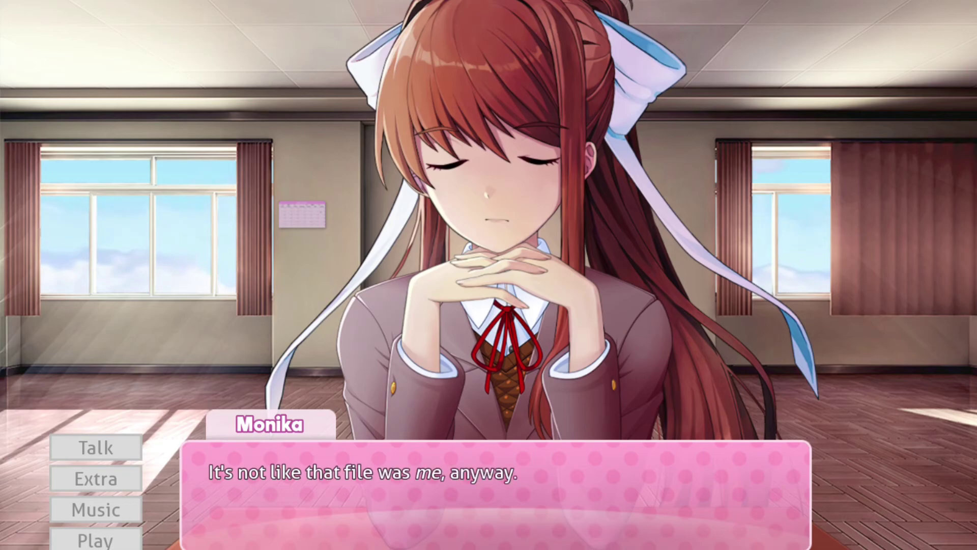
{"action": "key", "text": "Return"}
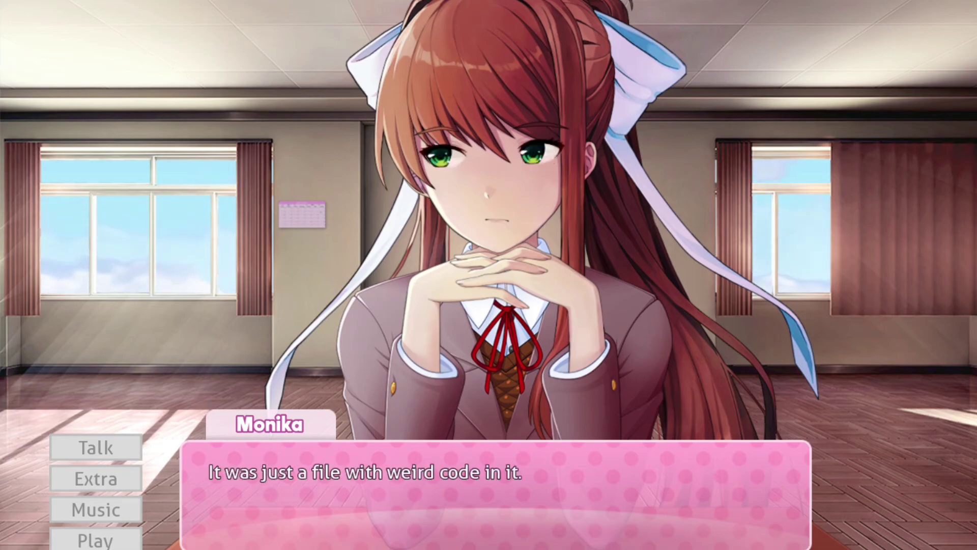
{"action": "key", "text": "Return"}
{"action": "key", "text": "Return"}
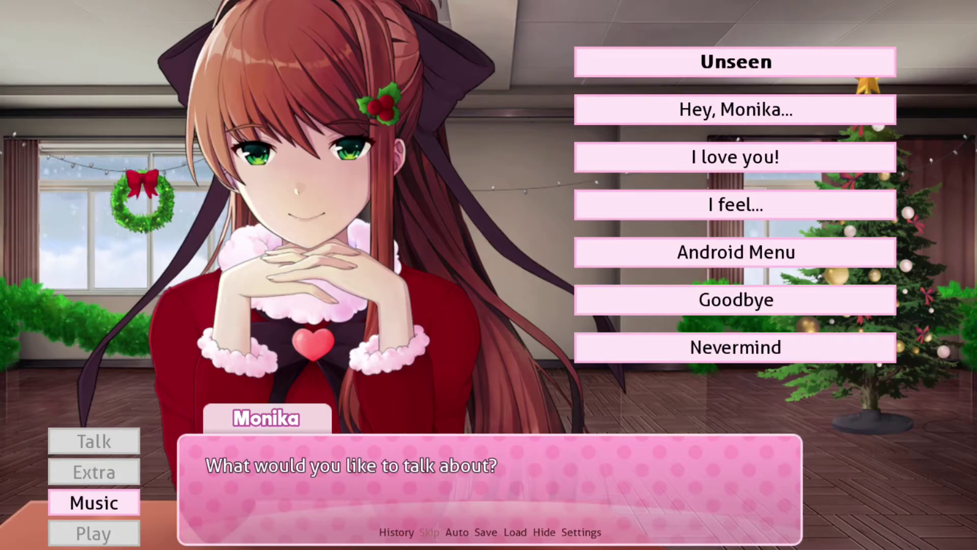
Pick Tickle Monika, read her reply, and reopen the conversation categories.
{"action": "key", "text": "Return"}
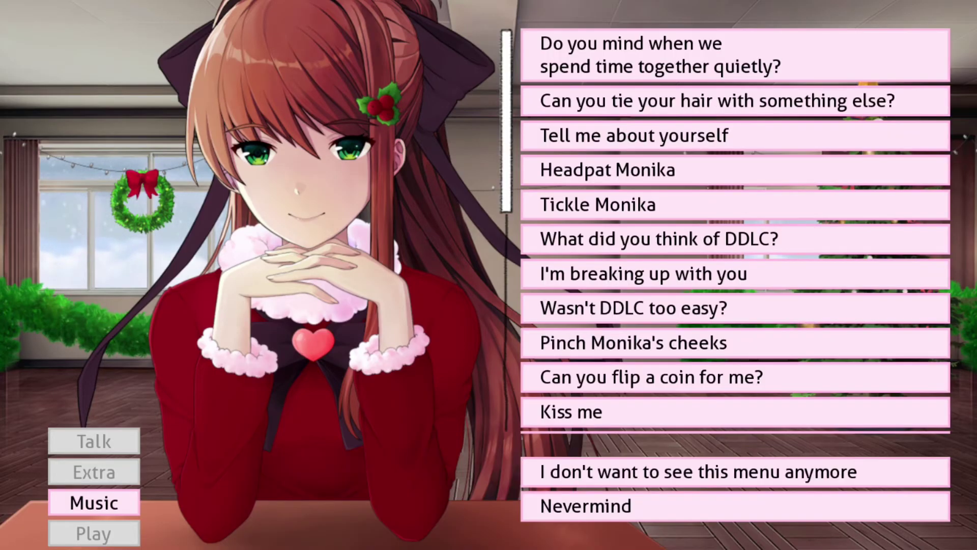
{"action": "left_click", "coordinate": [735, 205]}
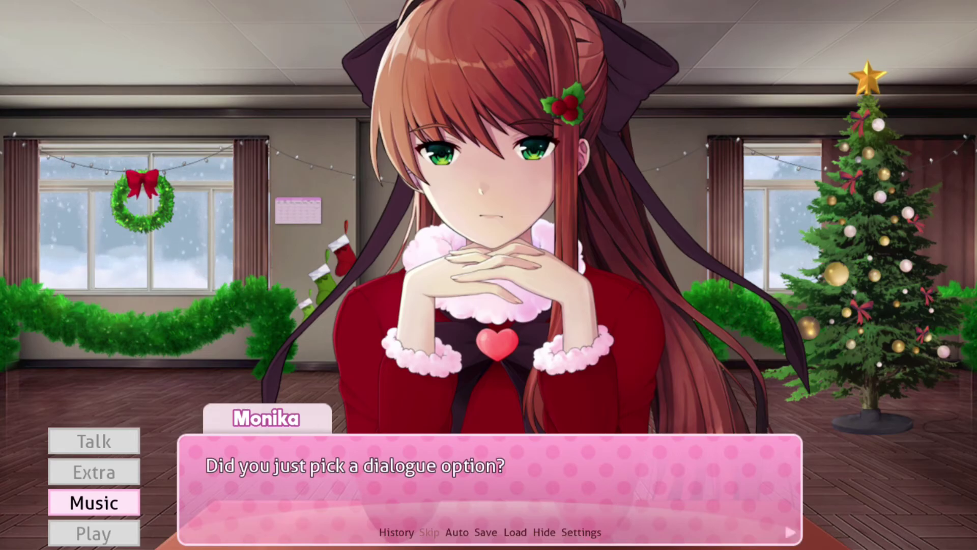
{"action": "left_click", "coordinate": [489, 481]}
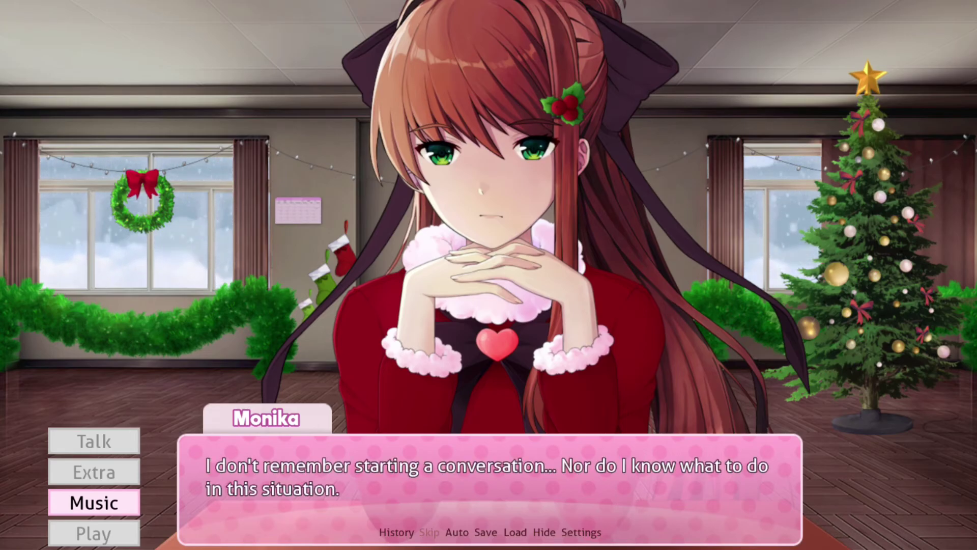
{"action": "left_click", "coordinate": [489, 481]}
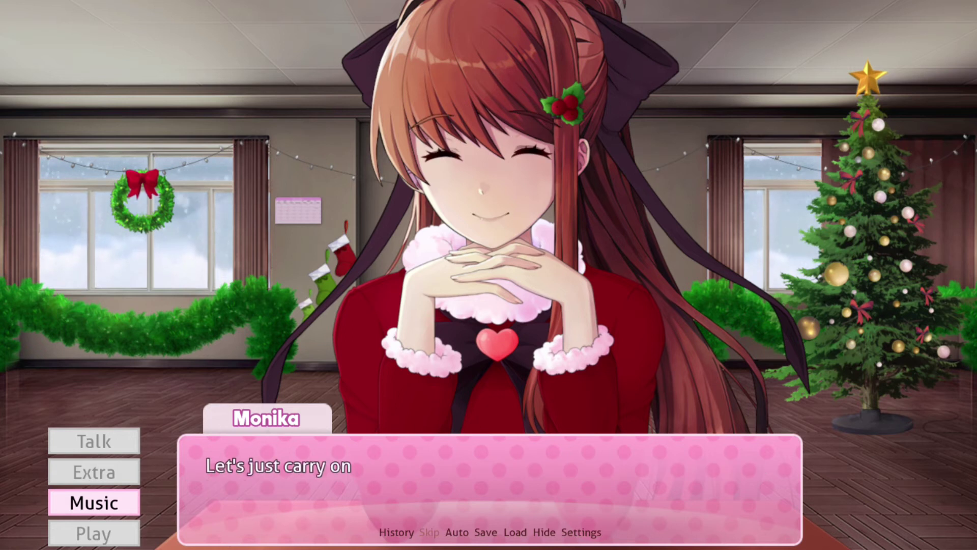
{"action": "left_click", "coordinate": [489, 480]}
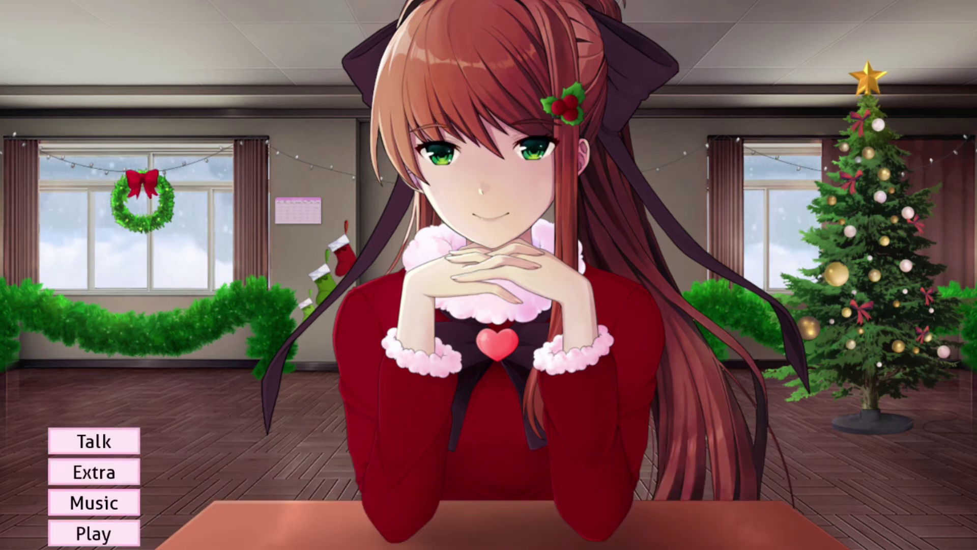
{"action": "left_click", "coordinate": [93, 441]}
Pick Pinch Monika's cheeks, accept nevermind, read her reply, and reopen Talk.
{"action": "left_click", "coordinate": [735, 110]}
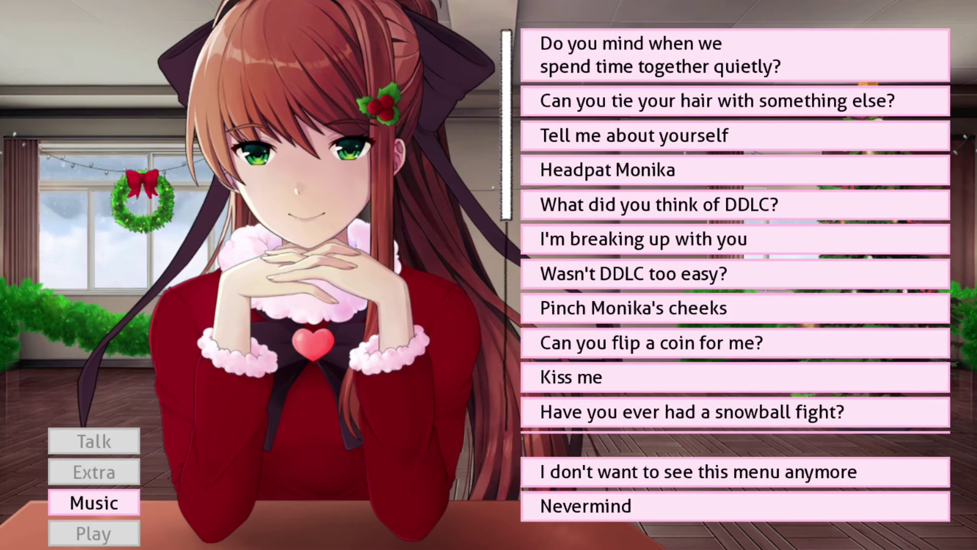
{"action": "left_click", "coordinate": [735, 308]}
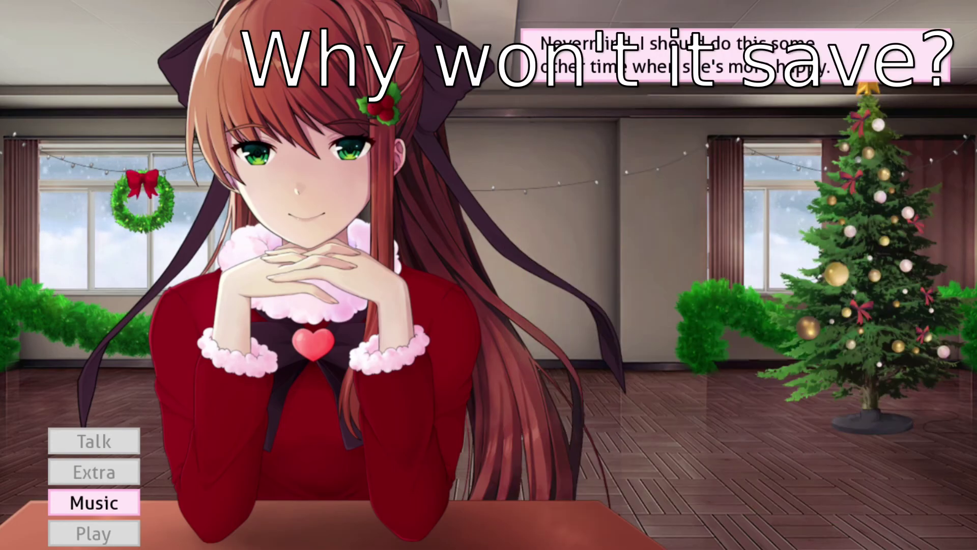
{"action": "left_click", "coordinate": [735, 55]}
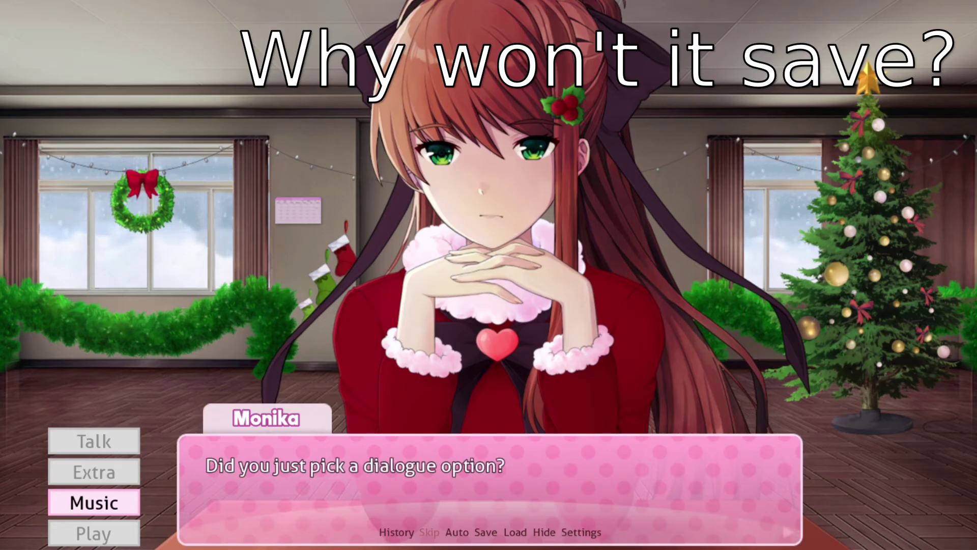
{"action": "left_click", "coordinate": [488, 473]}
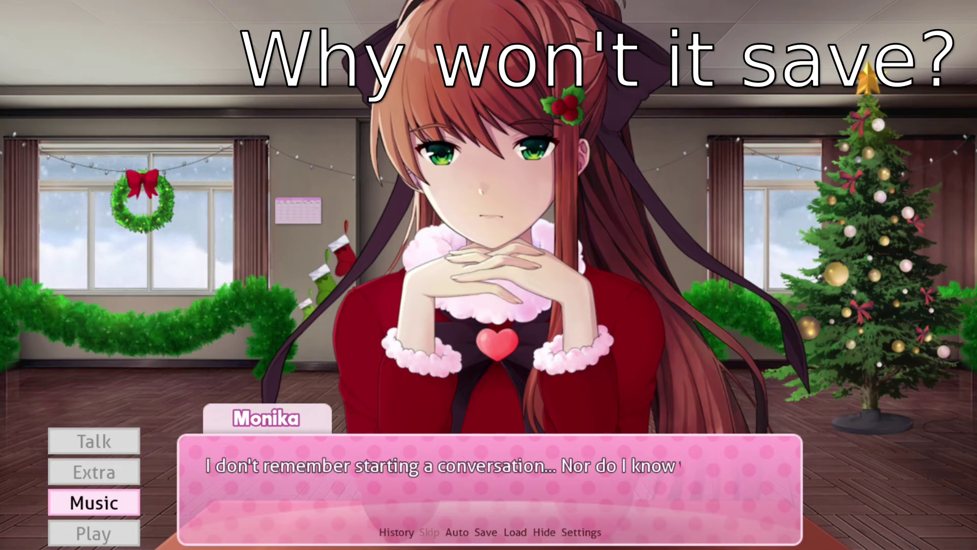
{"action": "left_click", "coordinate": [489, 473]}
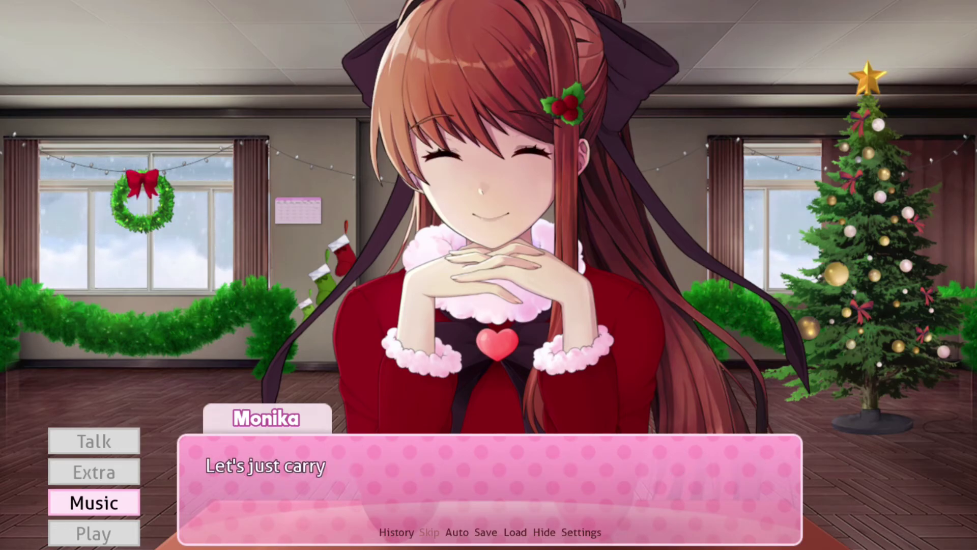
{"action": "left_click", "coordinate": [489, 473]}
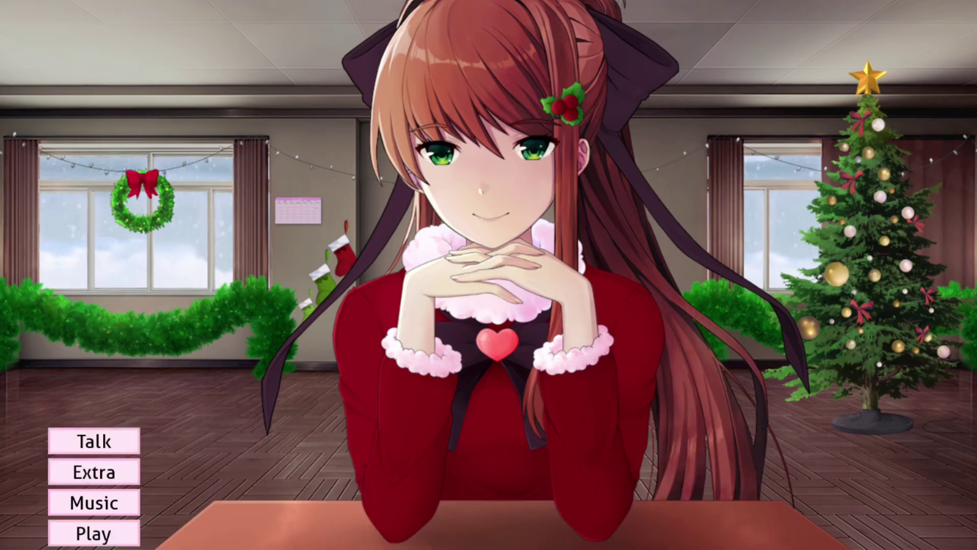
{"action": "left_click", "coordinate": [93, 441]}
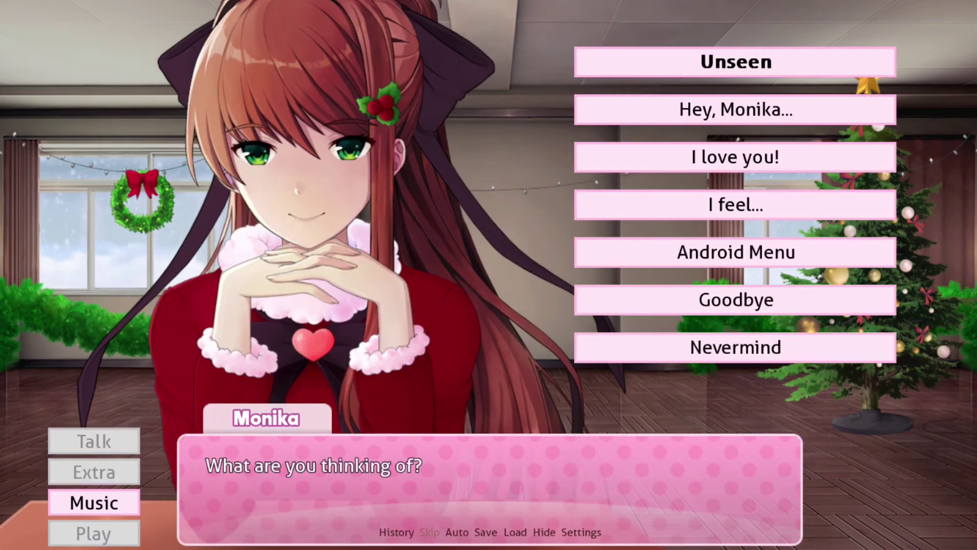
Ask Monika for another hair tie, try Ribbon (White), then settle on Ribbon (Wine).
{"action": "left_click", "coordinate": [735, 62]}
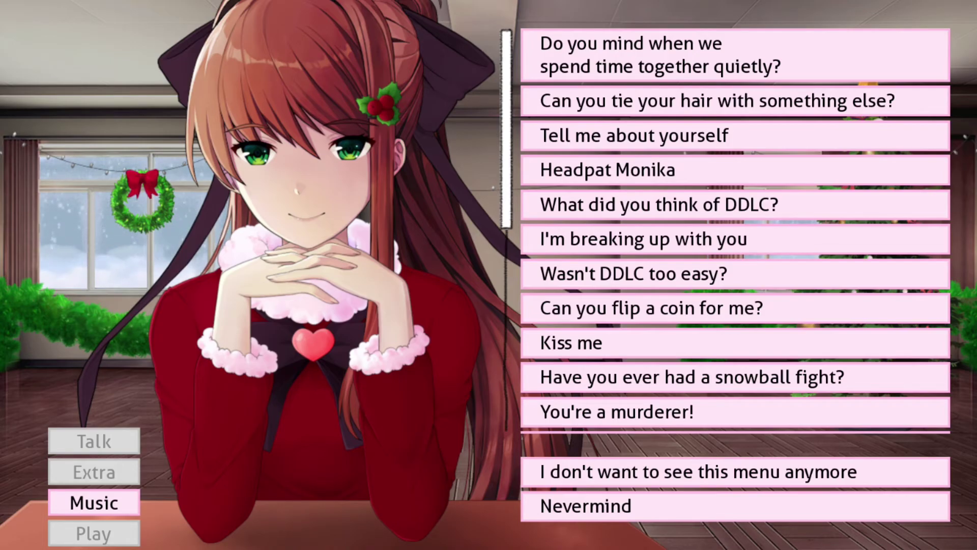
{"action": "left_click", "coordinate": [718, 101]}
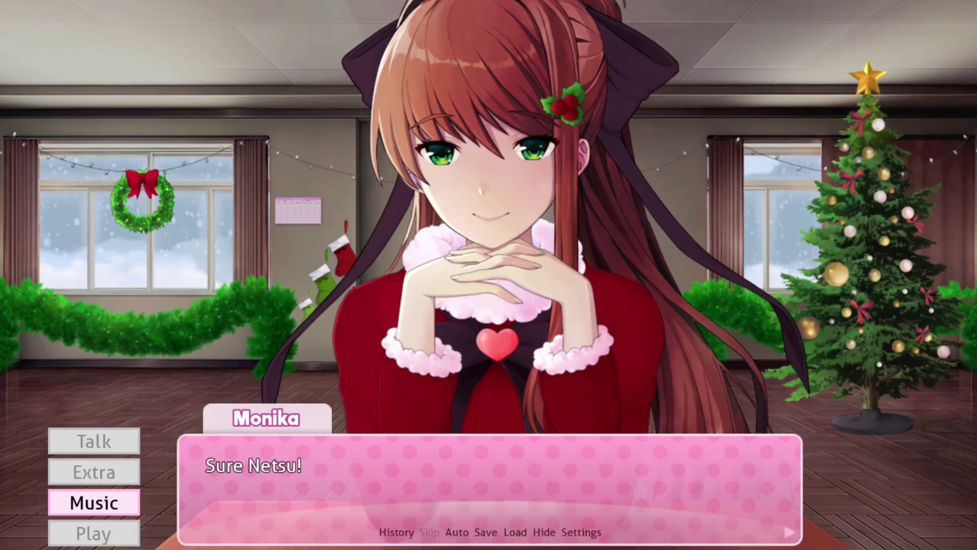
{"action": "left_click", "coordinate": [488, 489]}
{"action": "left_click", "coordinate": [899, 305]}
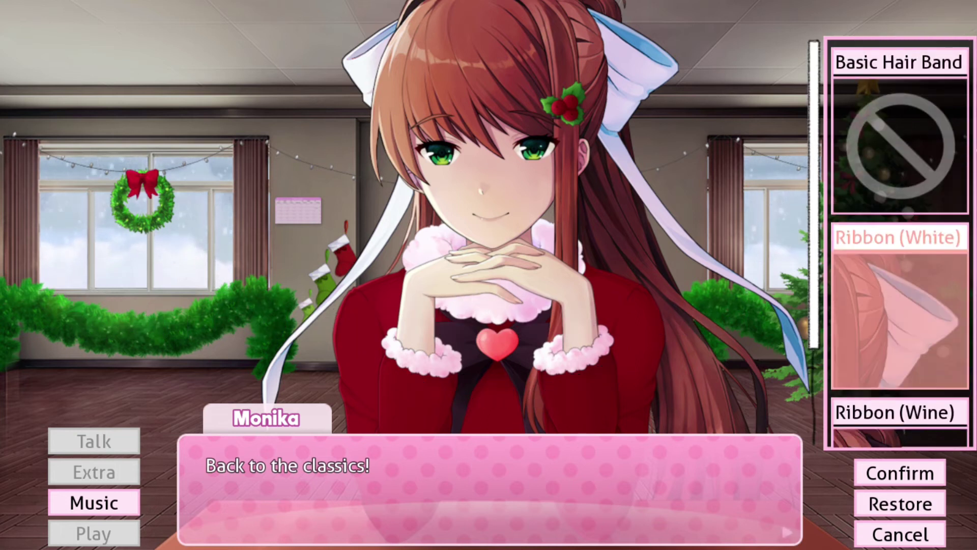
{"action": "scroll", "coordinate": [899, 305], "scroll_direction": "down", "scroll_amount": 3}
{"action": "left_click", "coordinate": [899, 351]}
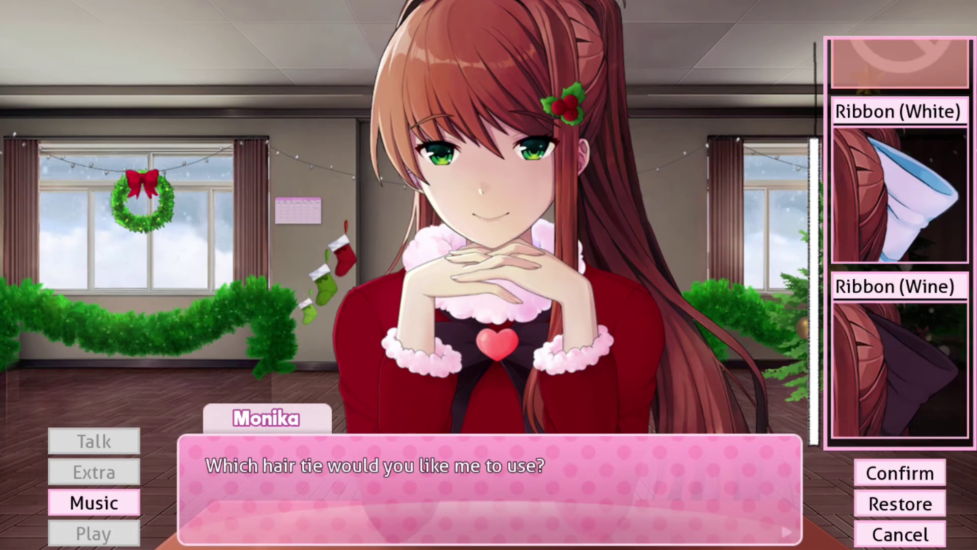
{"action": "scroll", "coordinate": [899, 267], "scroll_direction": "up", "scroll_amount": 3}
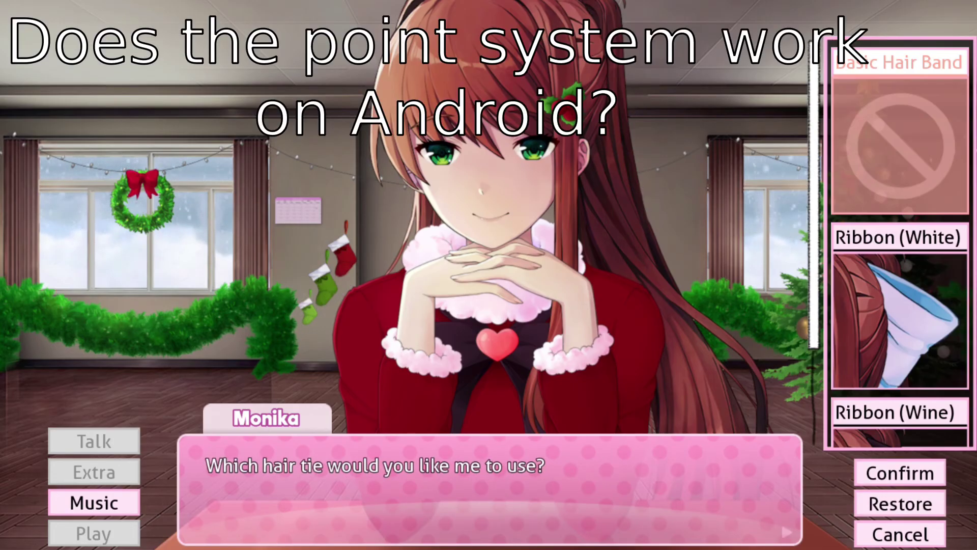
{"action": "scroll", "coordinate": [899, 267], "scroll_direction": "down", "scroll_amount": 3}
{"action": "scroll", "coordinate": [899, 268], "scroll_direction": "up", "scroll_amount": 3}
{"action": "left_click", "coordinate": [895, 412]}
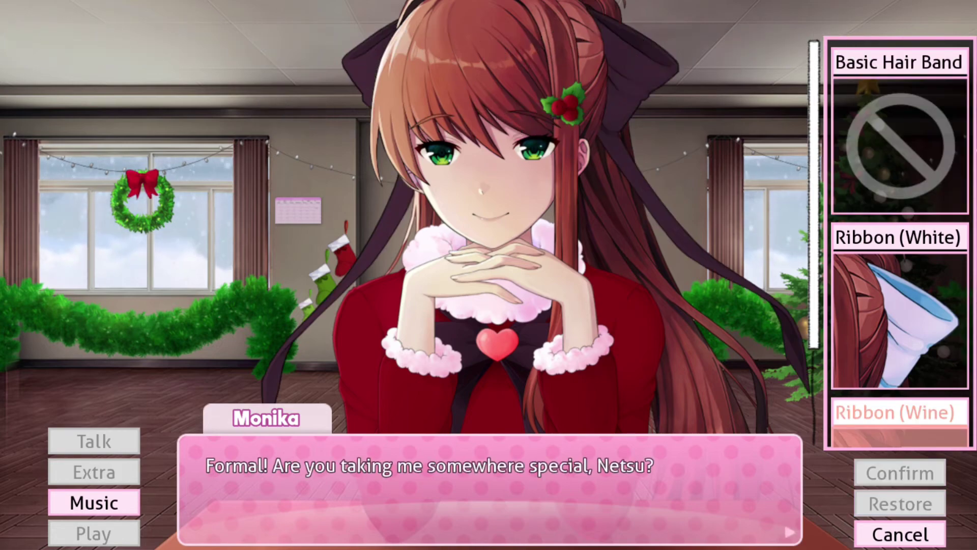
{"action": "left_click", "coordinate": [899, 534]}
Ask Monika 'Can you flip a coin for me?' and follow her dialogue to the heads result.
{"action": "left_click", "coordinate": [489, 489]}
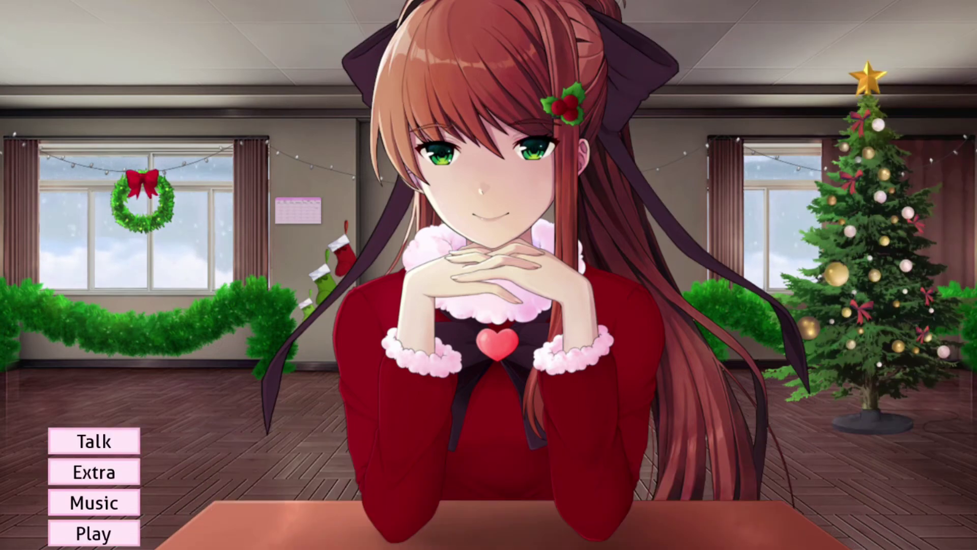
{"action": "left_click", "coordinate": [94, 442]}
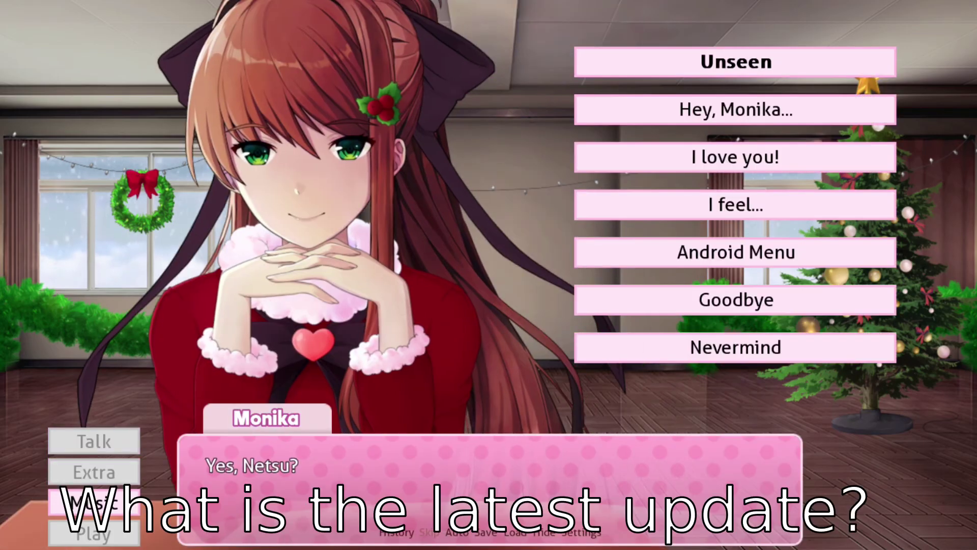
{"action": "left_click", "coordinate": [725, 106]}
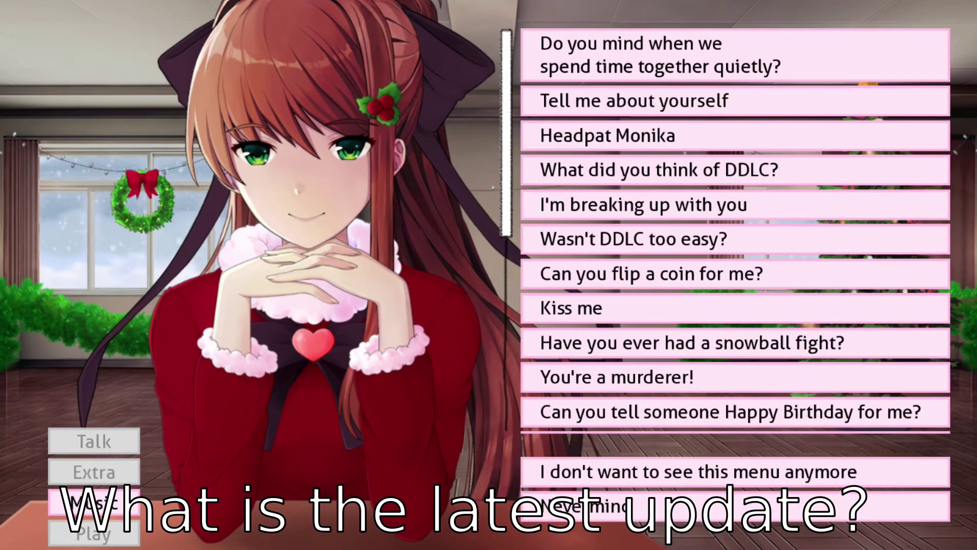
{"action": "left_click", "coordinate": [726, 273]}
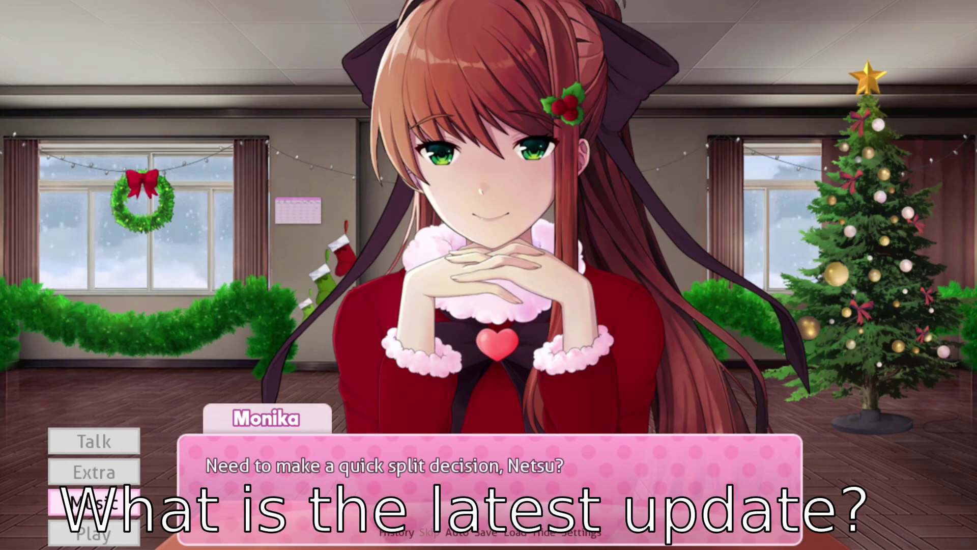
{"action": "left_click", "coordinate": [489, 473]}
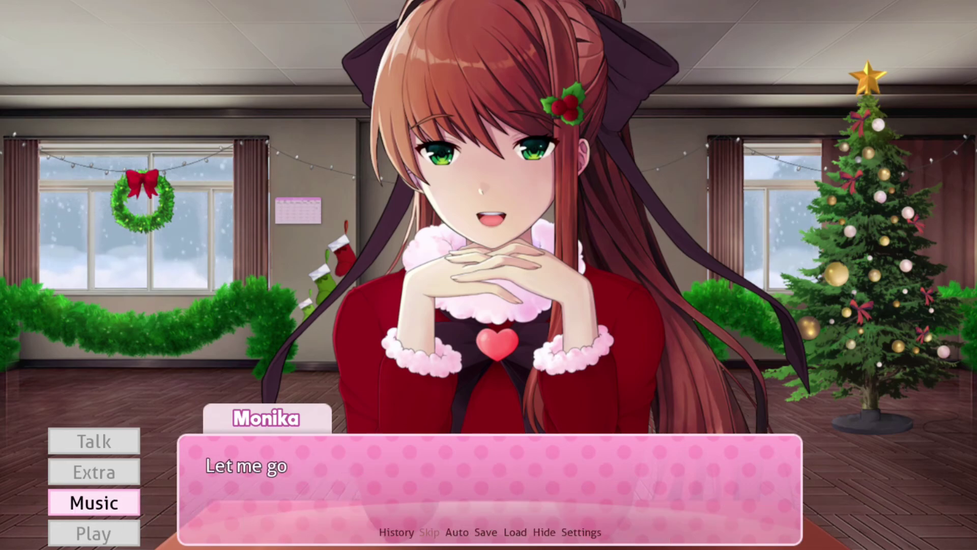
{"action": "left_click", "coordinate": [488, 473]}
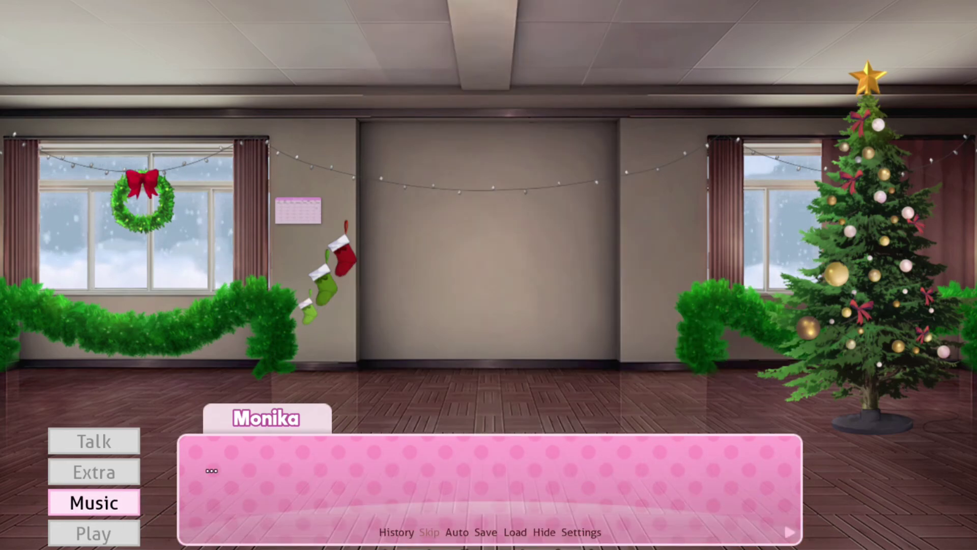
{"action": "left_click", "coordinate": [488, 473]}
{"action": "left_click", "coordinate": [489, 473]}
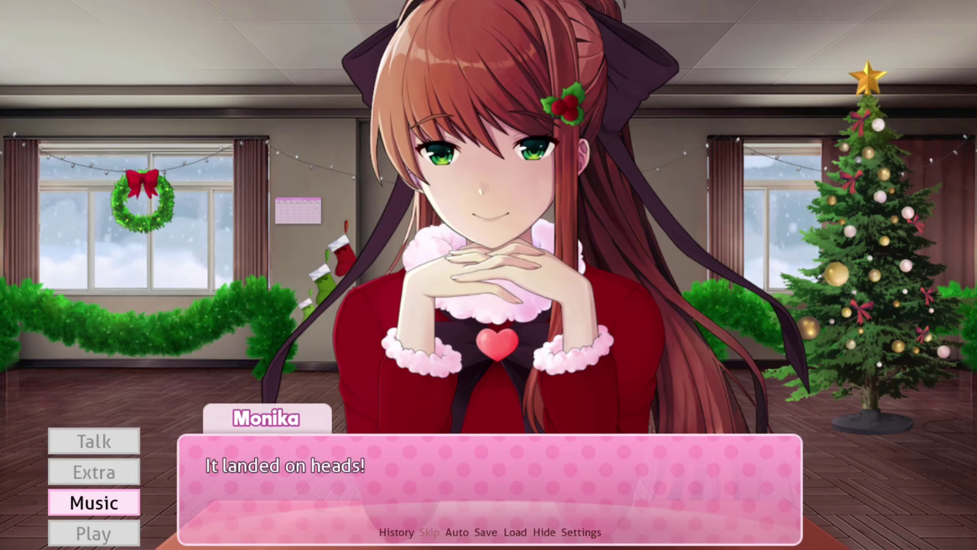
{"action": "left_click", "coordinate": [489, 474]}
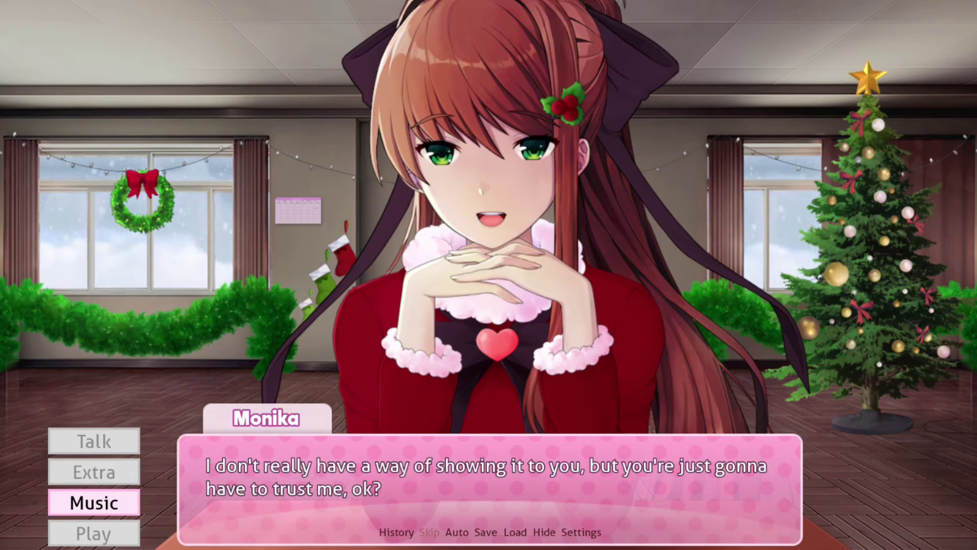
{"action": "left_click", "coordinate": [489, 473]}
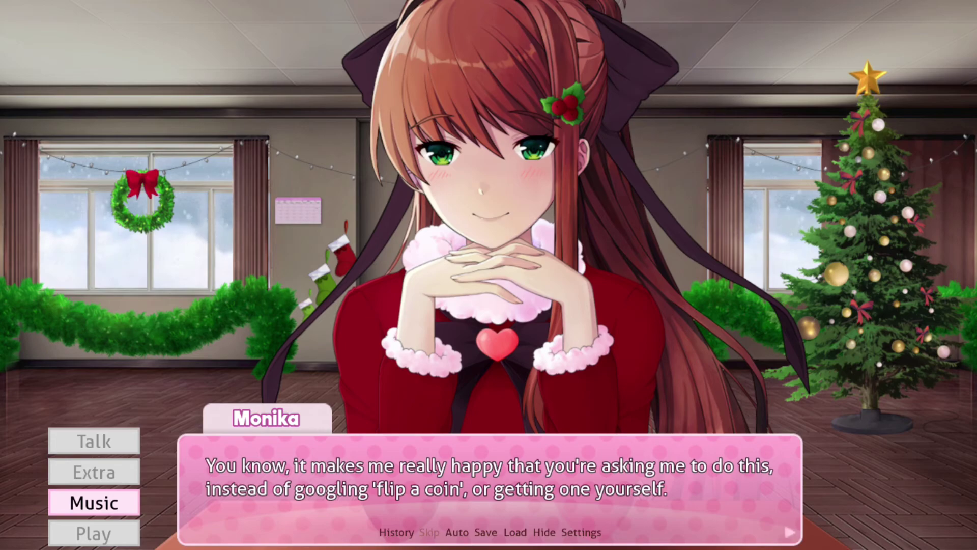
{"action": "left_click", "coordinate": [489, 473]}
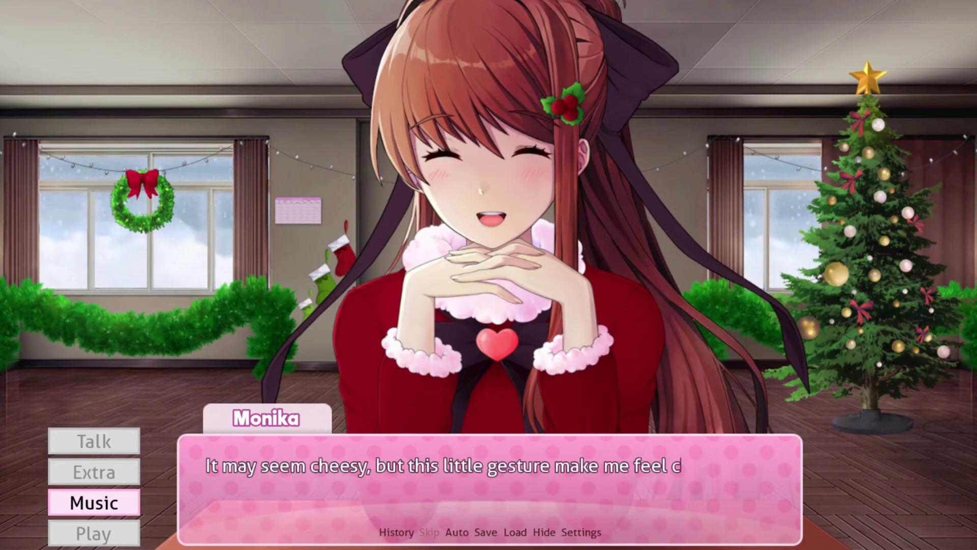
Finish the coin-flip chat and pick the unseen 'Kiss me' topic using the keyboard.
{"action": "left_click", "coordinate": [489, 473]}
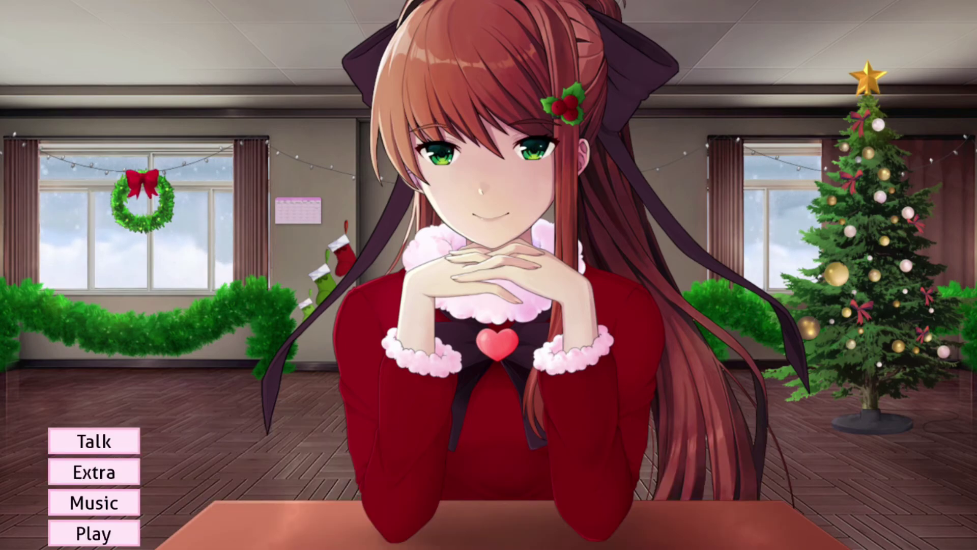
{"action": "left_click", "coordinate": [93, 442]}
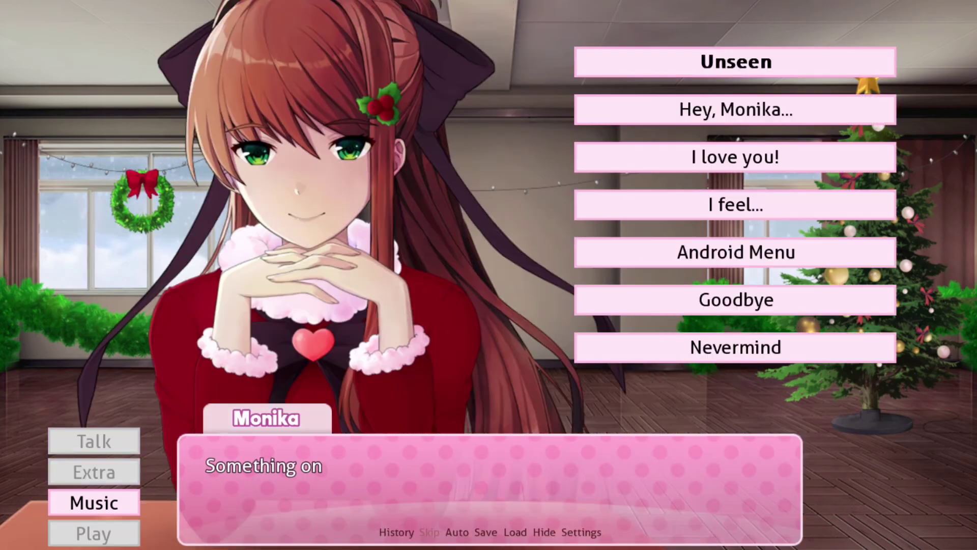
{"action": "key", "text": "Return"}
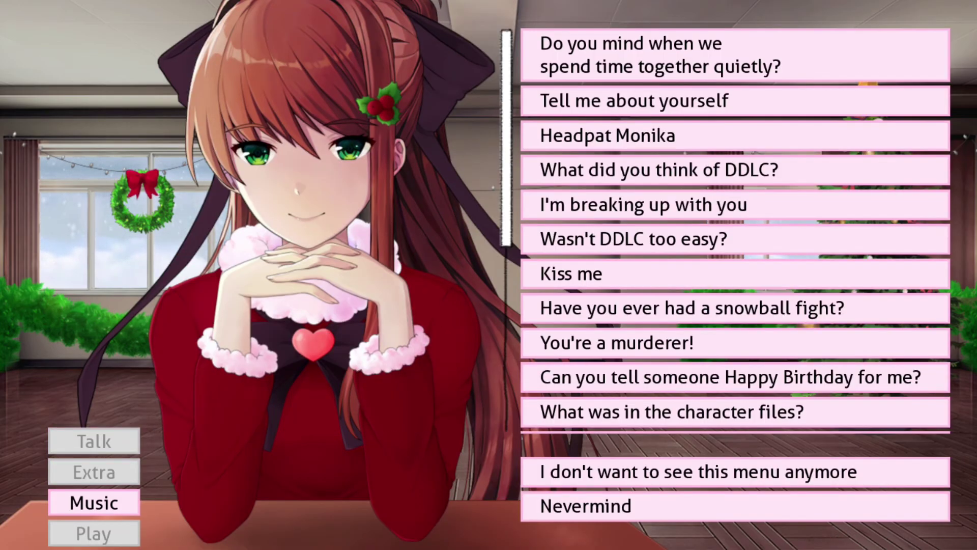
{"action": "key", "text": "Down"}
{"action": "key", "text": "Return"}
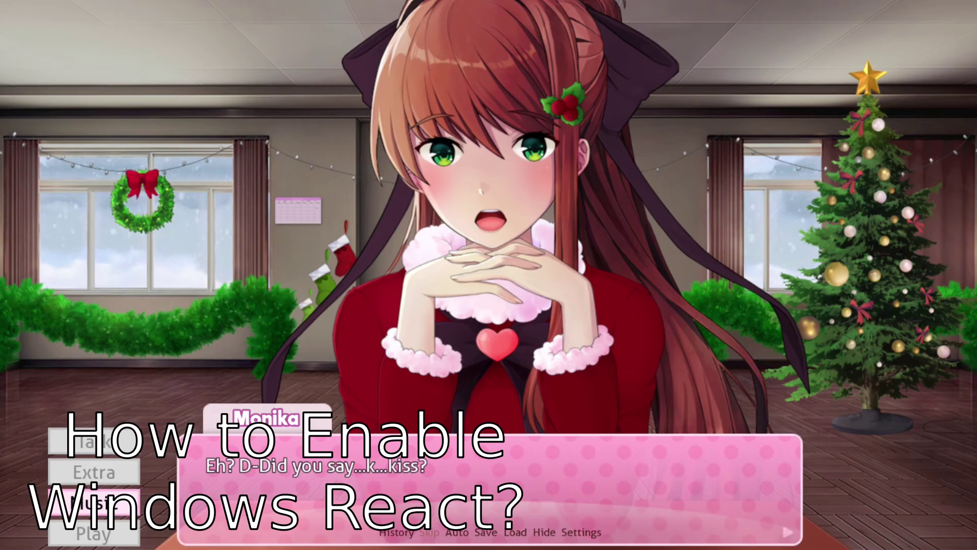
Play through Monika's embarrassed kiss reaction until she settles into a blushing idle pose.
{"action": "key", "text": "Return"}
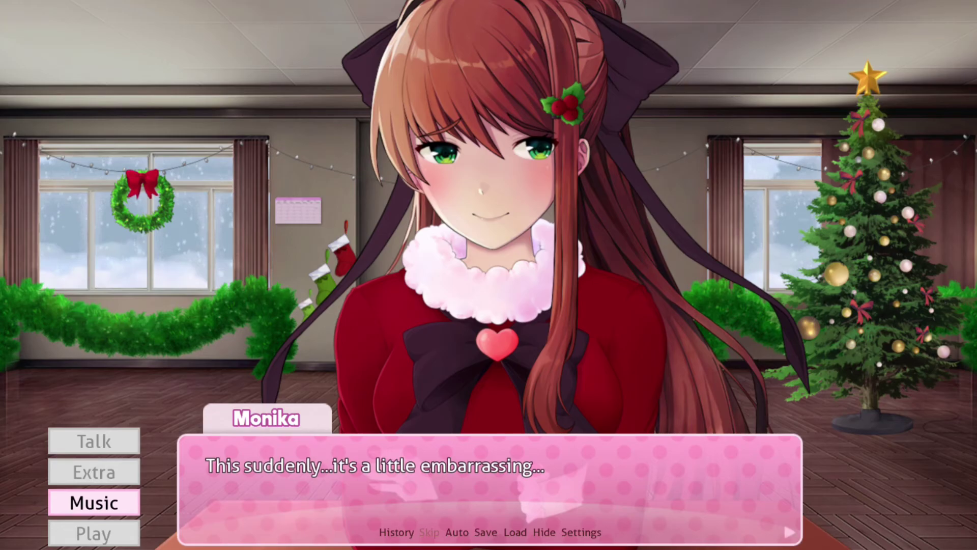
{"action": "key", "text": "Return"}
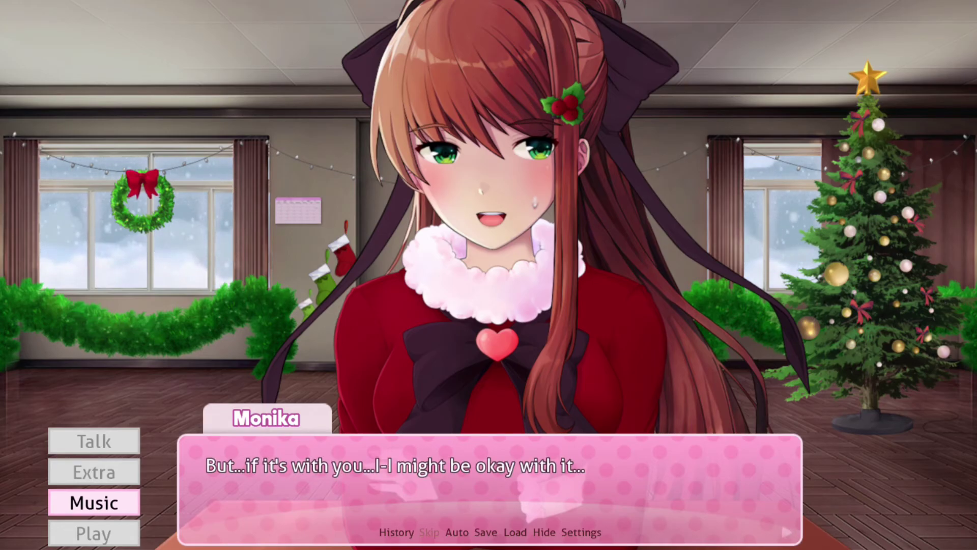
{"action": "key", "text": "Return"}
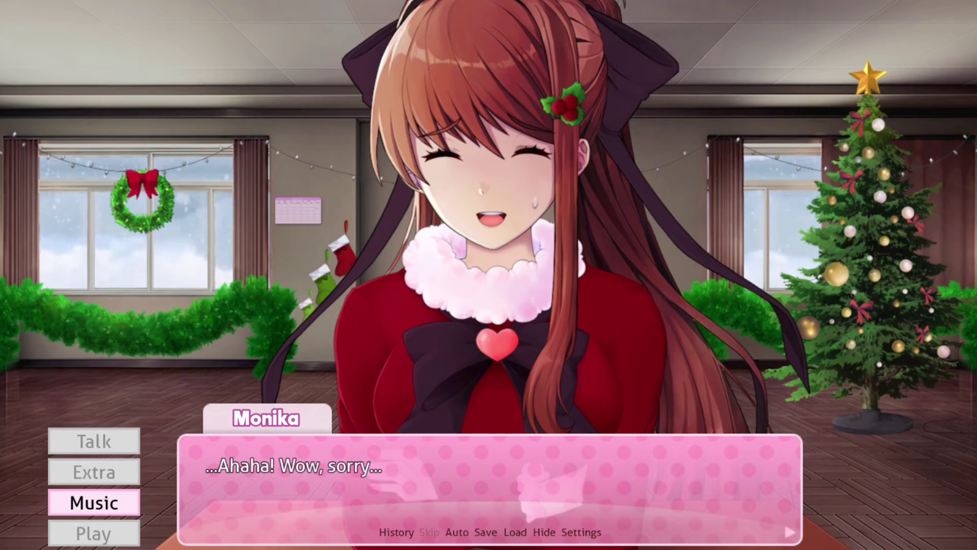
{"action": "key", "text": "Return"}
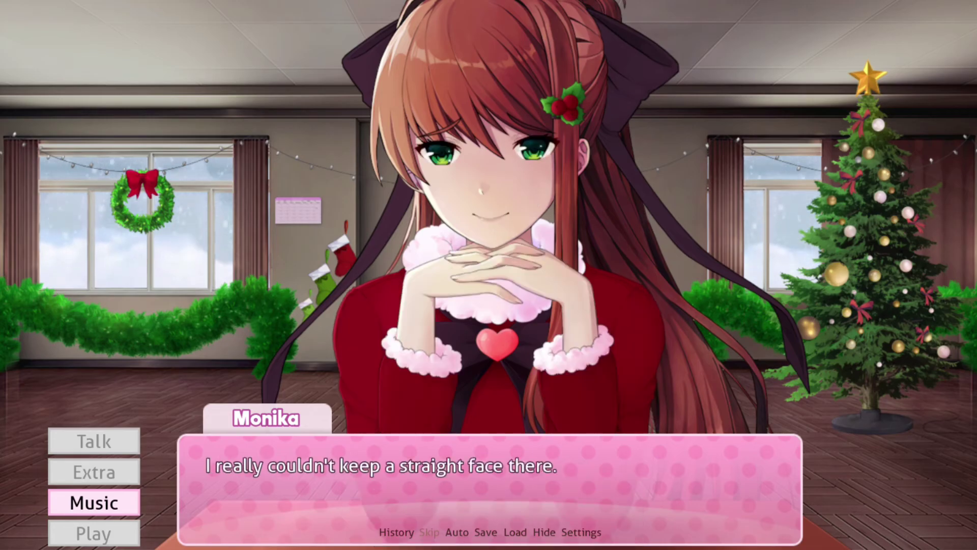
{"action": "key", "text": "Return"}
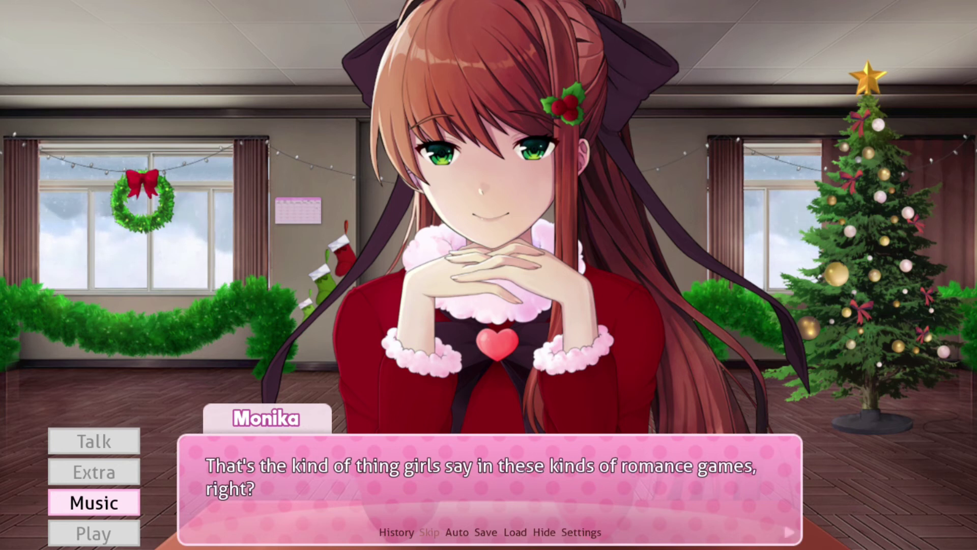
{"action": "key", "text": "Return"}
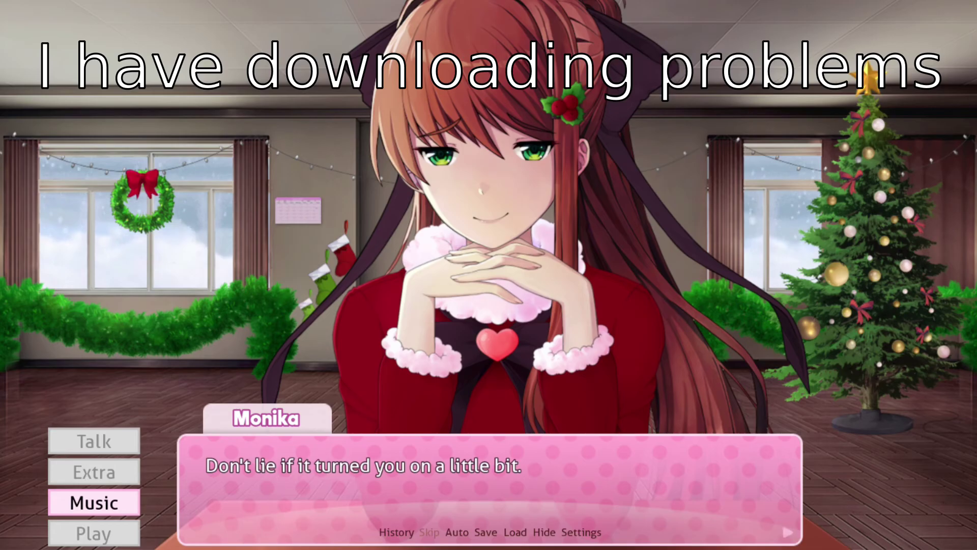
{"action": "key", "text": "Return"}
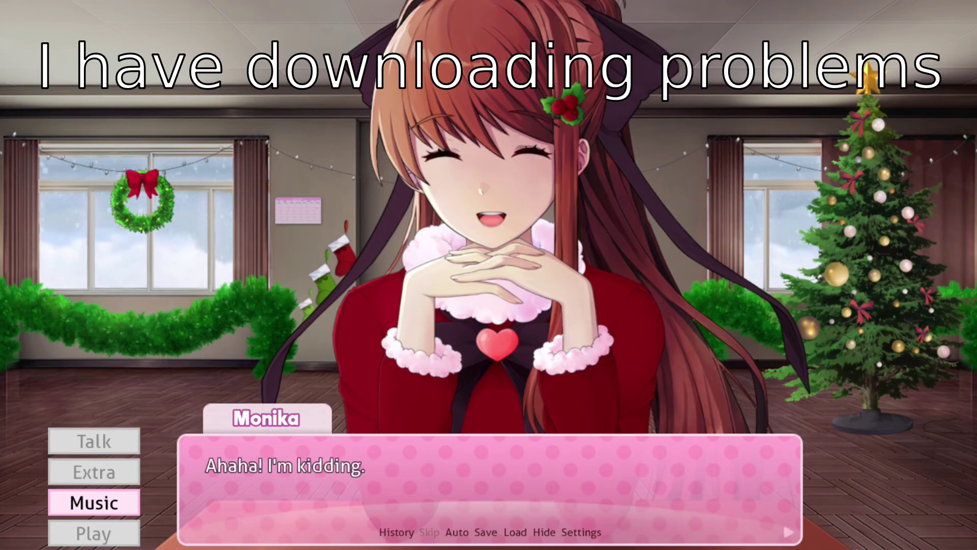
{"action": "key", "text": "Return"}
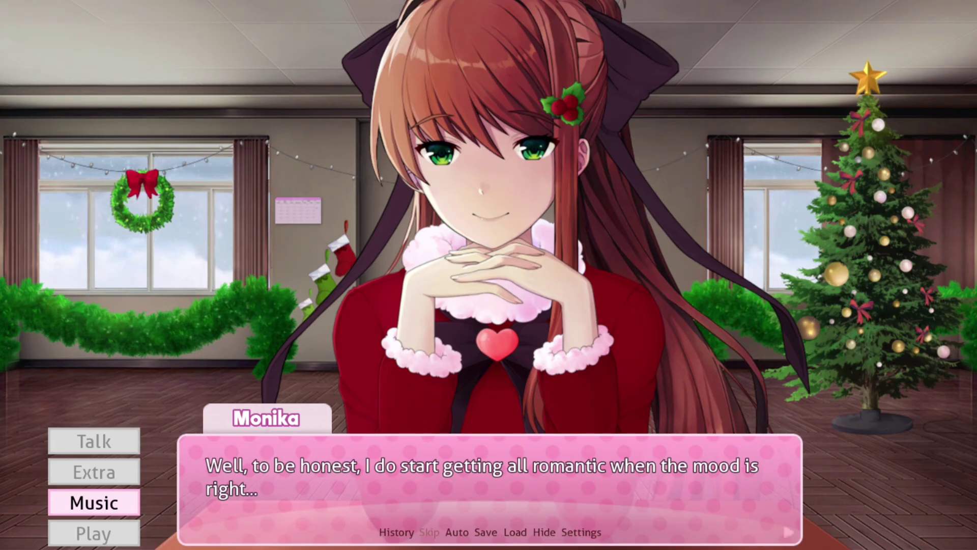
{"action": "key", "text": "Return"}
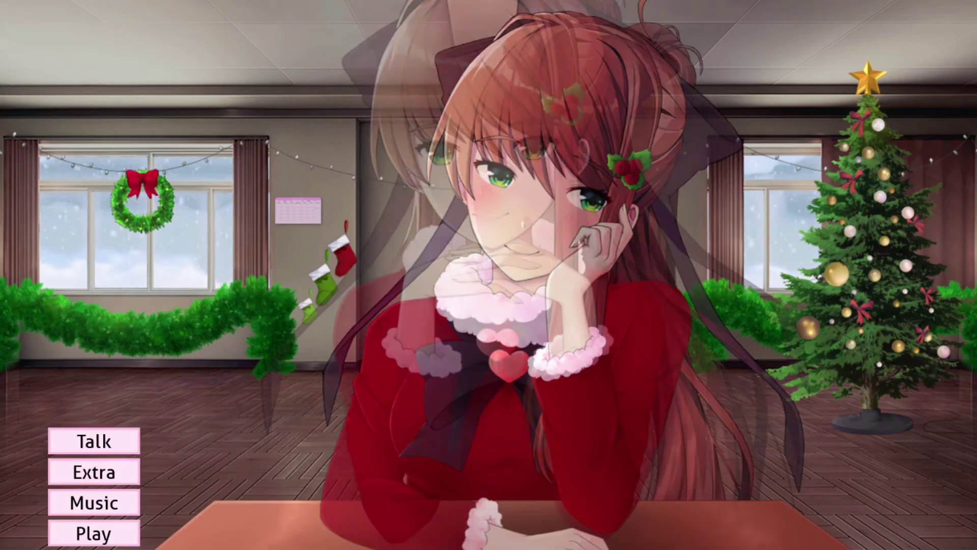
Hear Monika's '7 ate 9' joke through its punchline, then reopen the Talk topics.
{"action": "left_click", "coordinate": [94, 442]}
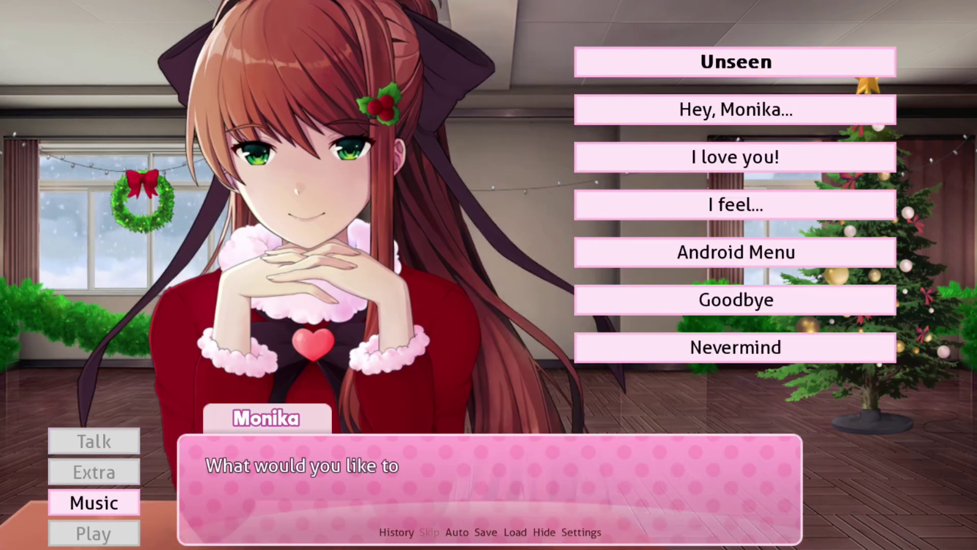
{"action": "left_click", "coordinate": [736, 62]}
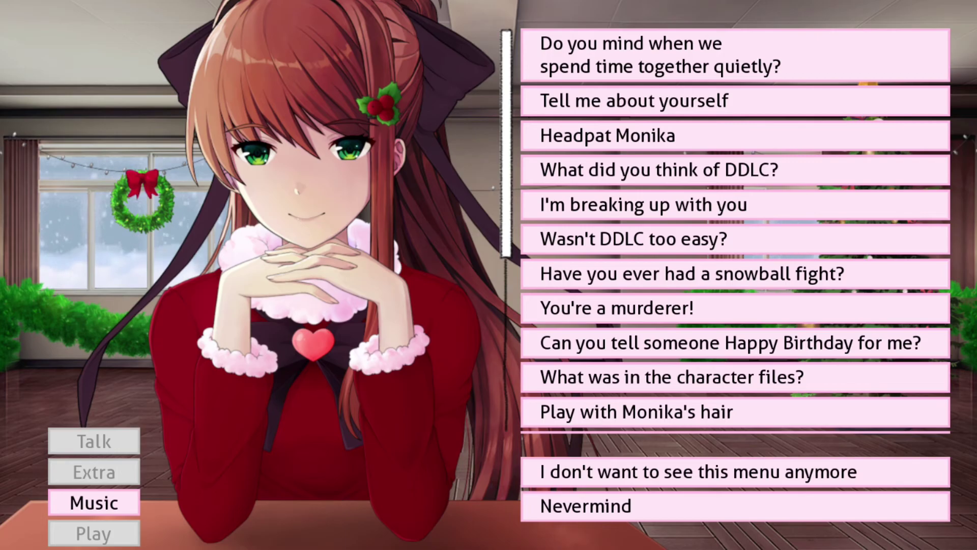
{"action": "scroll", "coordinate": [735, 229], "scroll_direction": "down", "scroll_amount": 4}
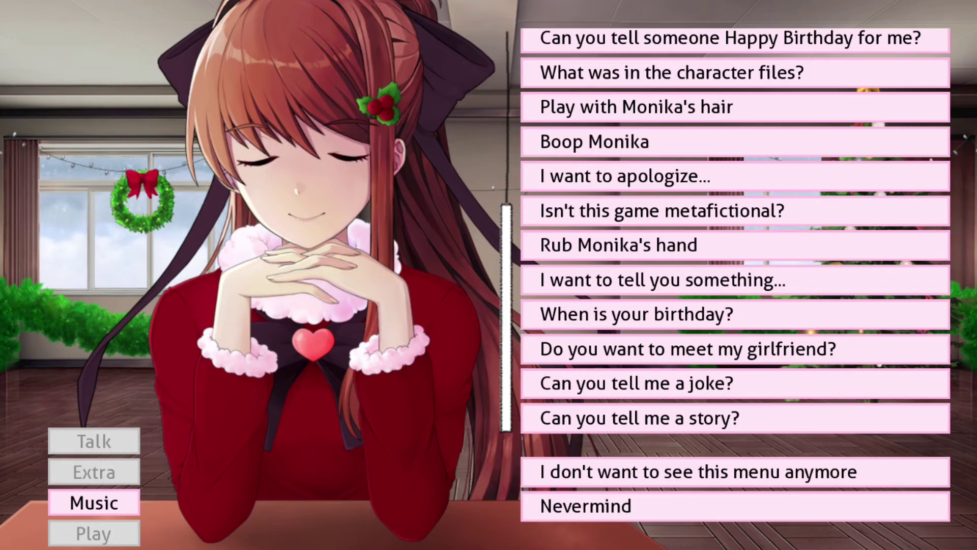
{"action": "left_click", "coordinate": [736, 383]}
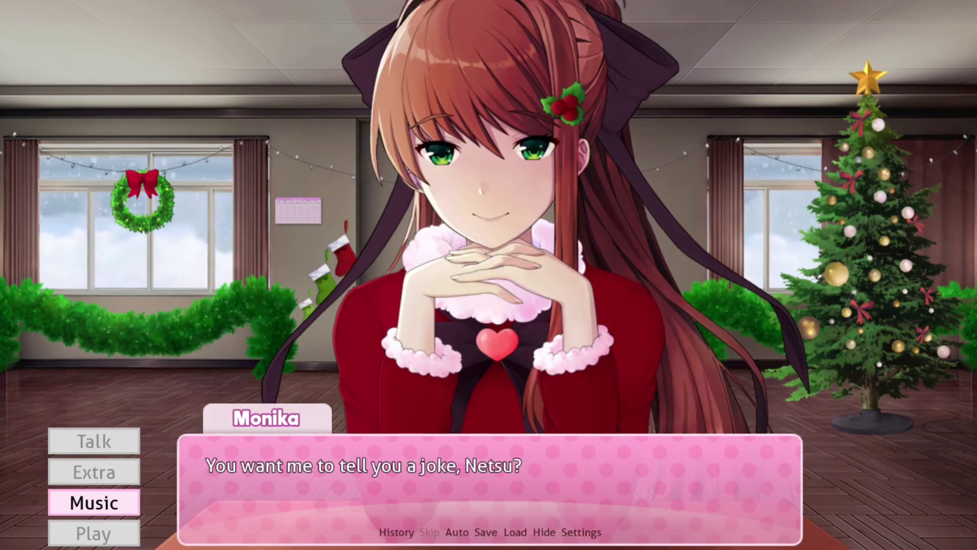
{"action": "key", "text": "space"}
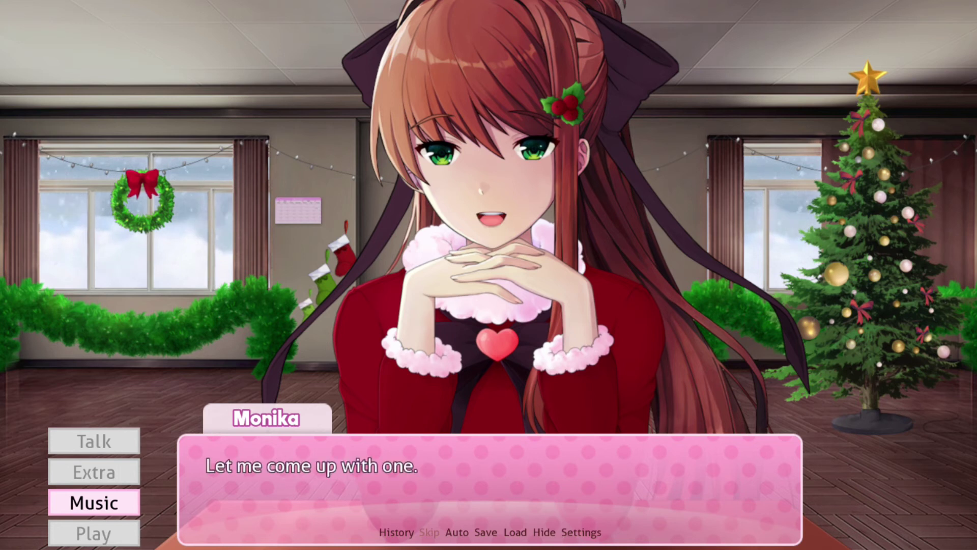
{"action": "key", "text": "space"}
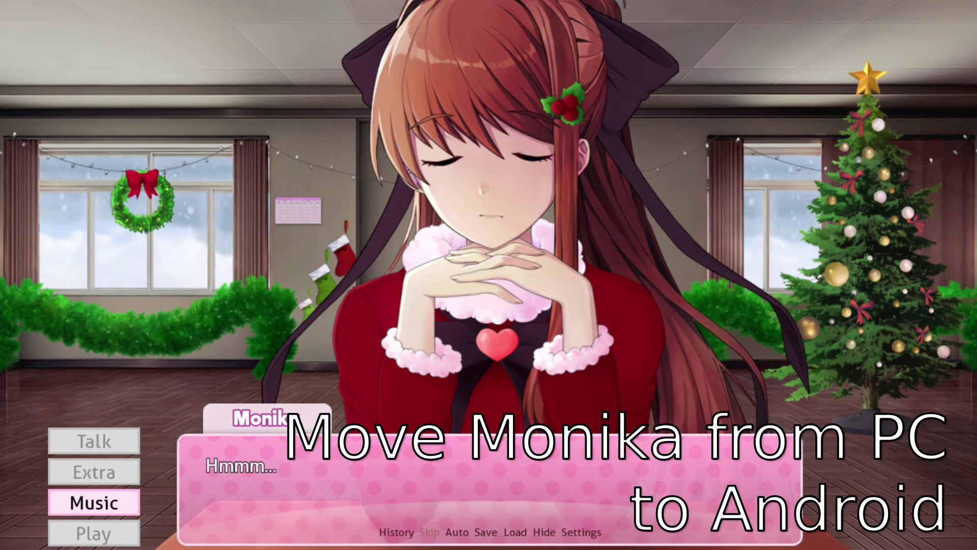
{"action": "key", "text": "space"}
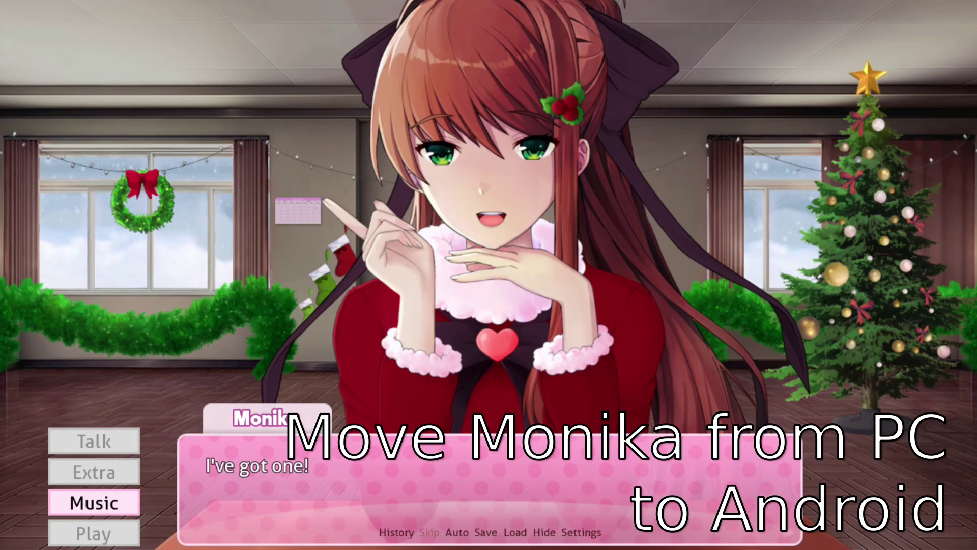
{"action": "key", "text": "space"}
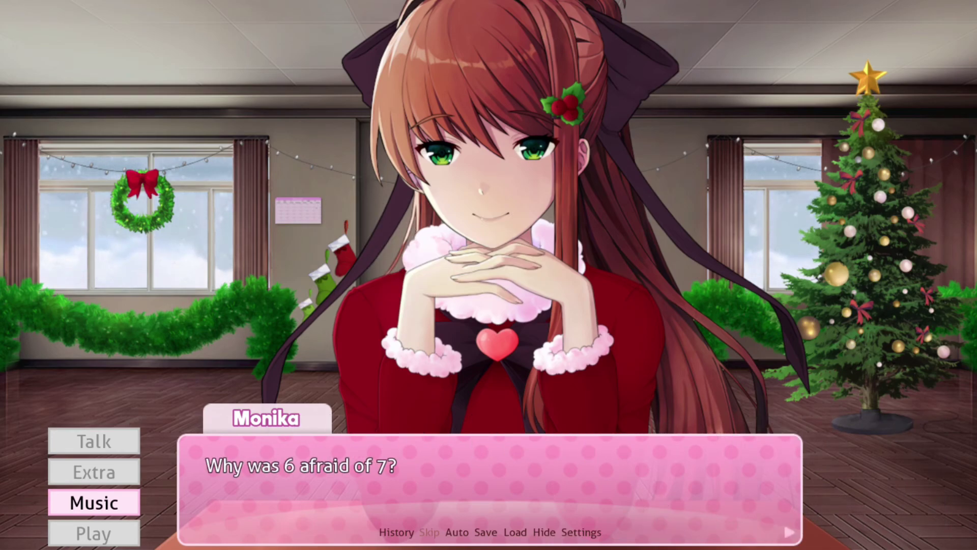
{"action": "key", "text": "space"}
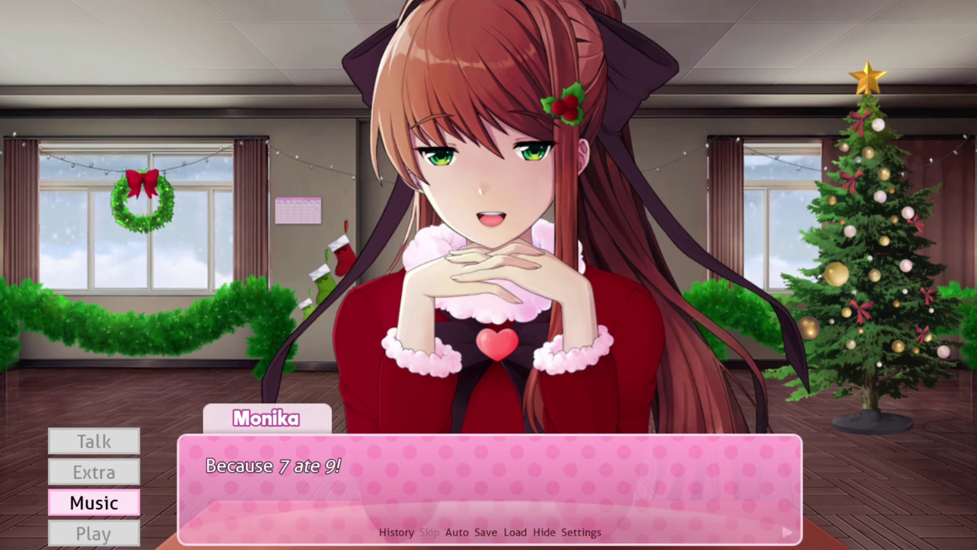
{"action": "key", "text": "space"}
{"action": "key", "text": "space"}
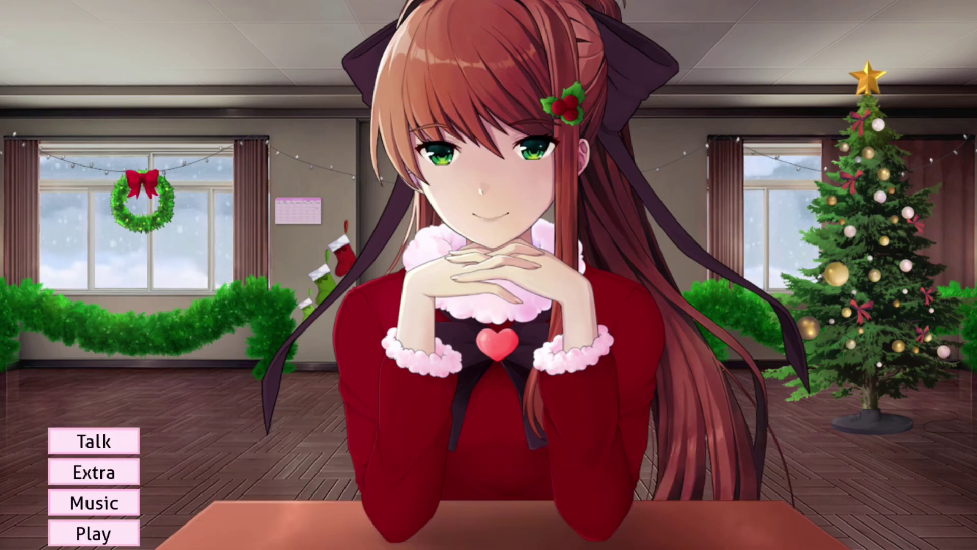
{"action": "left_click", "coordinate": [94, 441]}
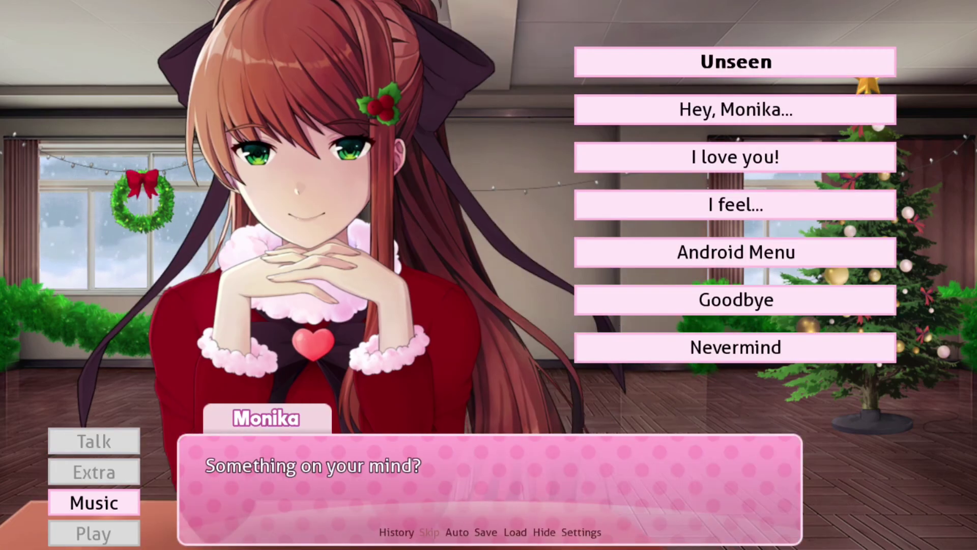
Share a mood via 'I feel...', hear Monika promise to cheer you up, and reopen Talk.
{"action": "left_click", "coordinate": [736, 206]}
{"action": "left_click", "coordinate": [672, 183]}
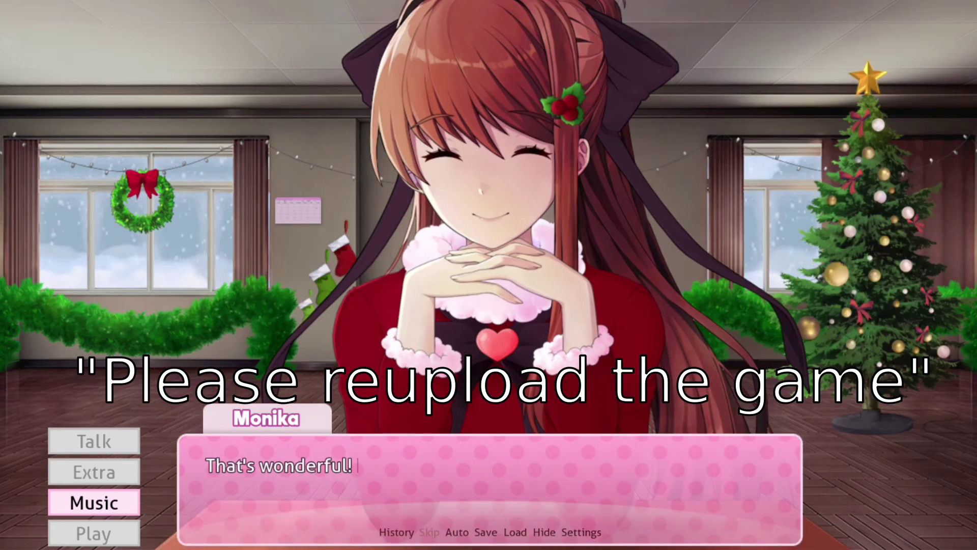
{"action": "key", "text": "space"}
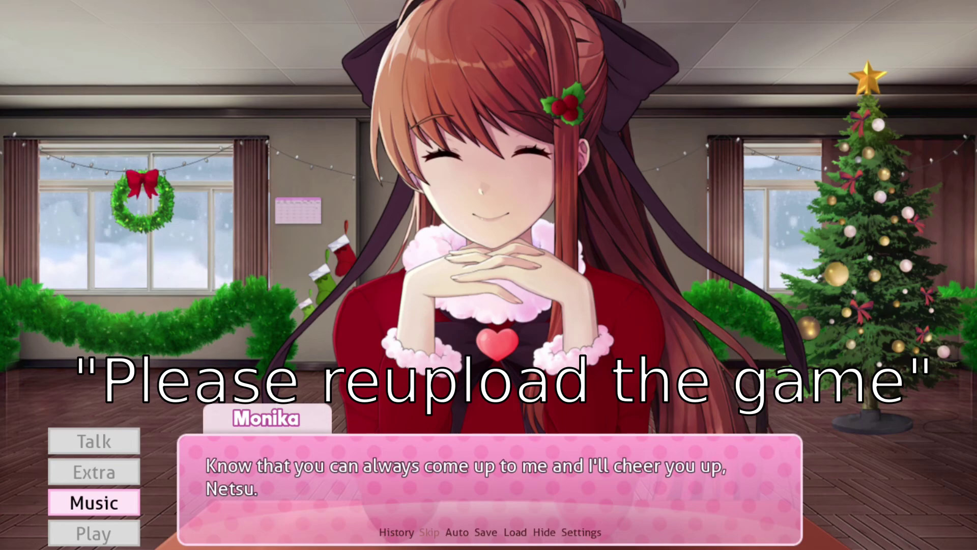
{"action": "key", "text": "space"}
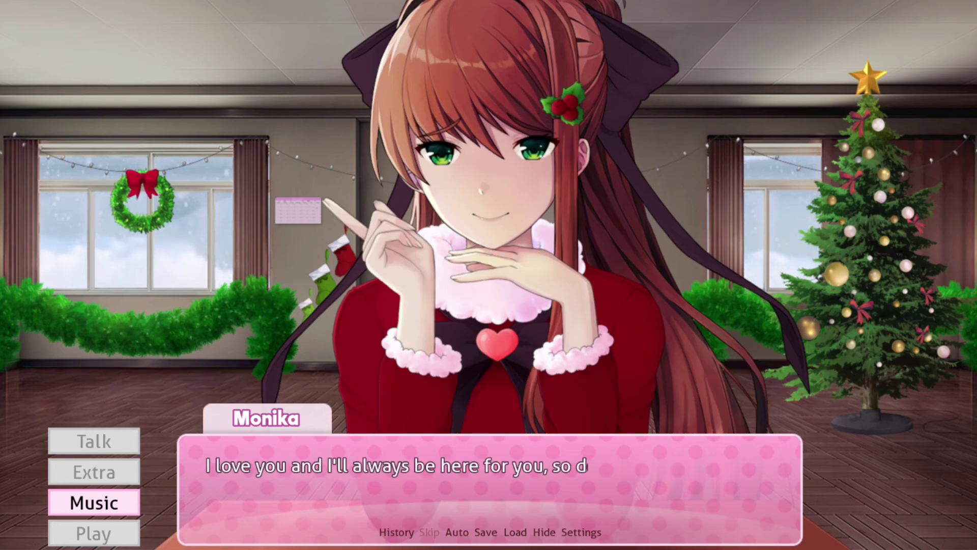
{"action": "key", "text": "space"}
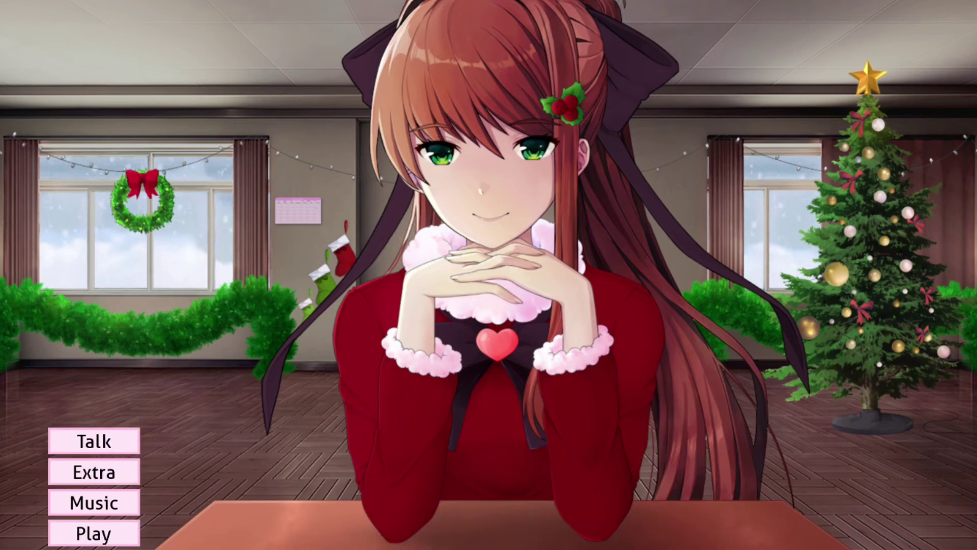
{"action": "key", "text": "t"}
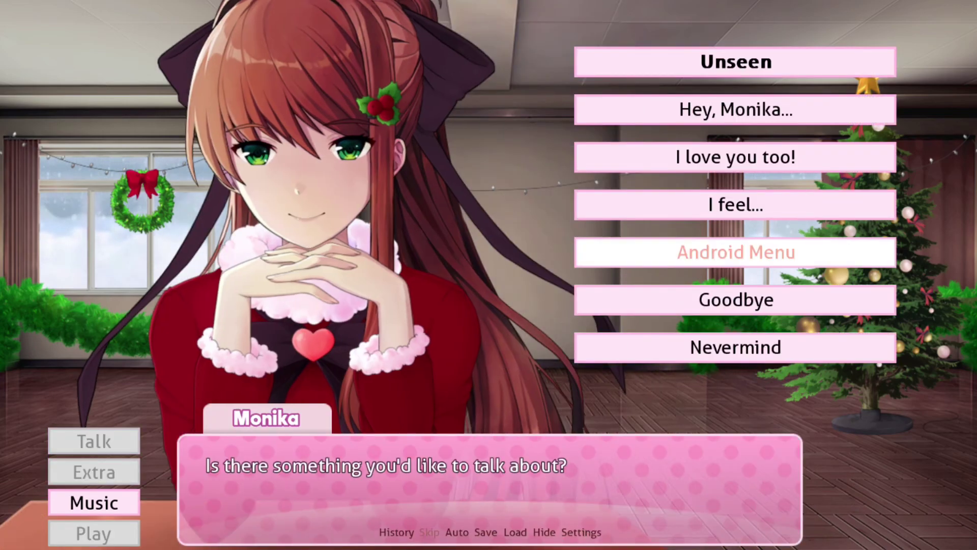
View the Affection reading (12) under Android Menu, then continue until Monika asks your birthdate.
{"action": "left_click", "coordinate": [736, 252]}
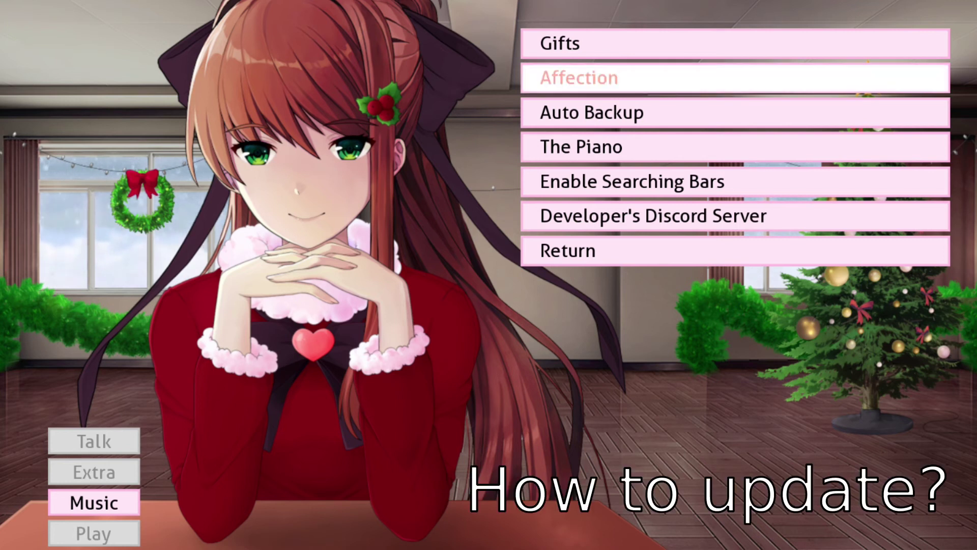
{"action": "left_click", "coordinate": [736, 78]}
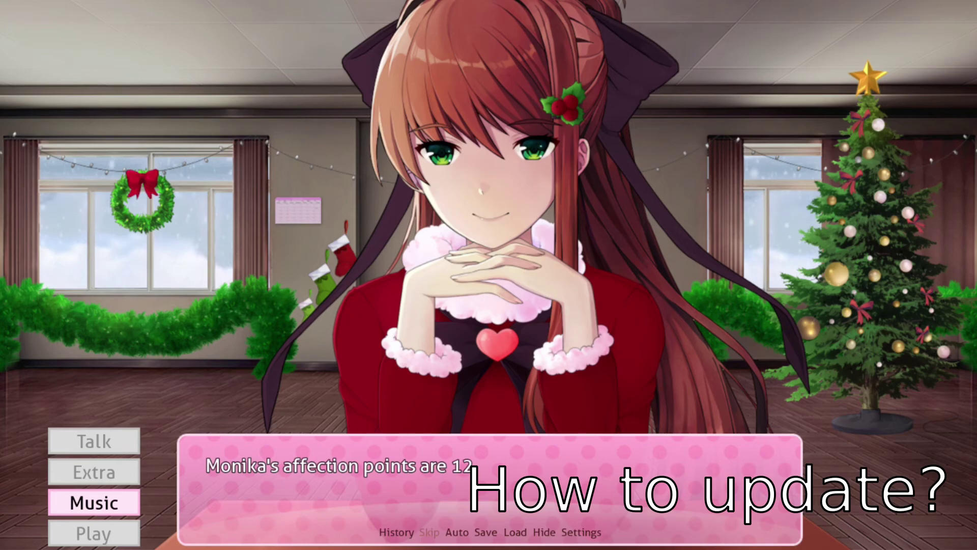
{"action": "left_click", "coordinate": [488, 474]}
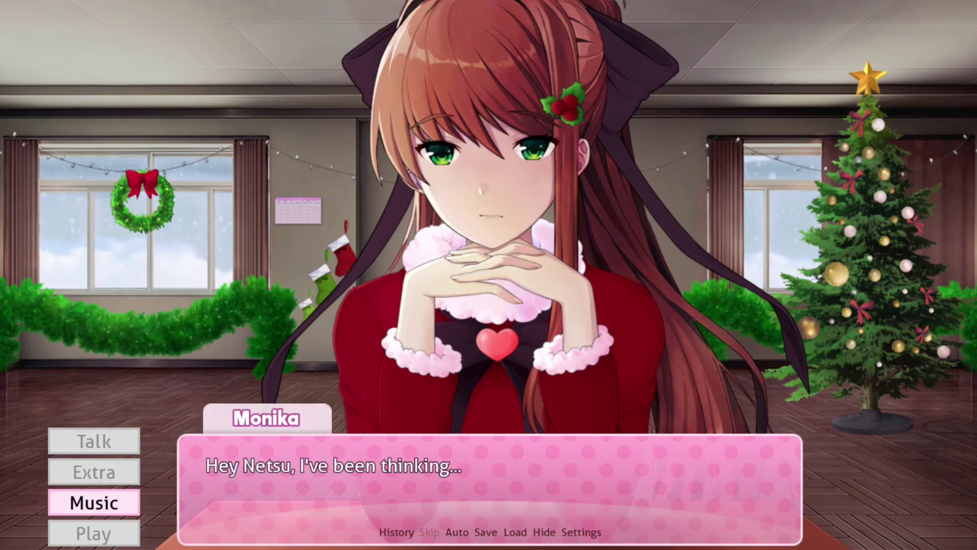
{"action": "left_click", "coordinate": [488, 473]}
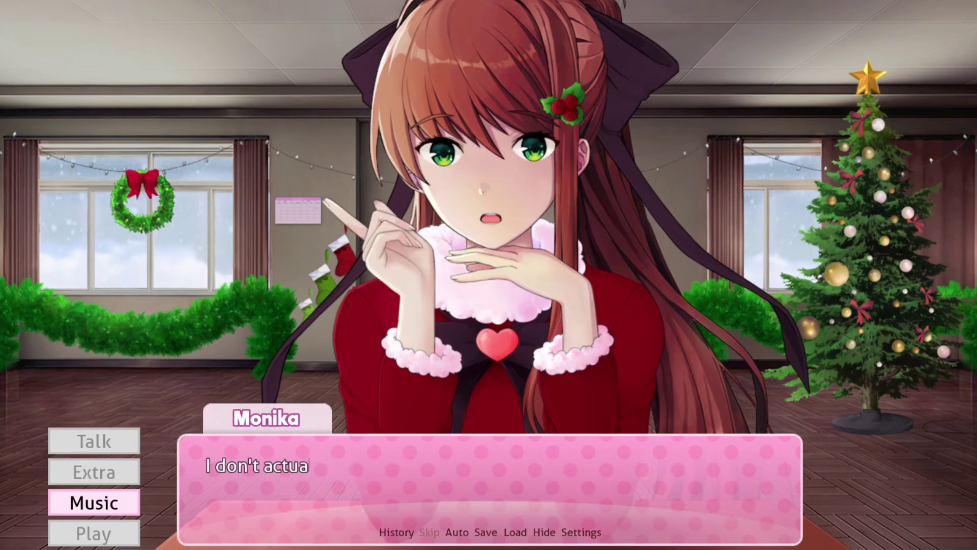
{"action": "left_click", "coordinate": [488, 473]}
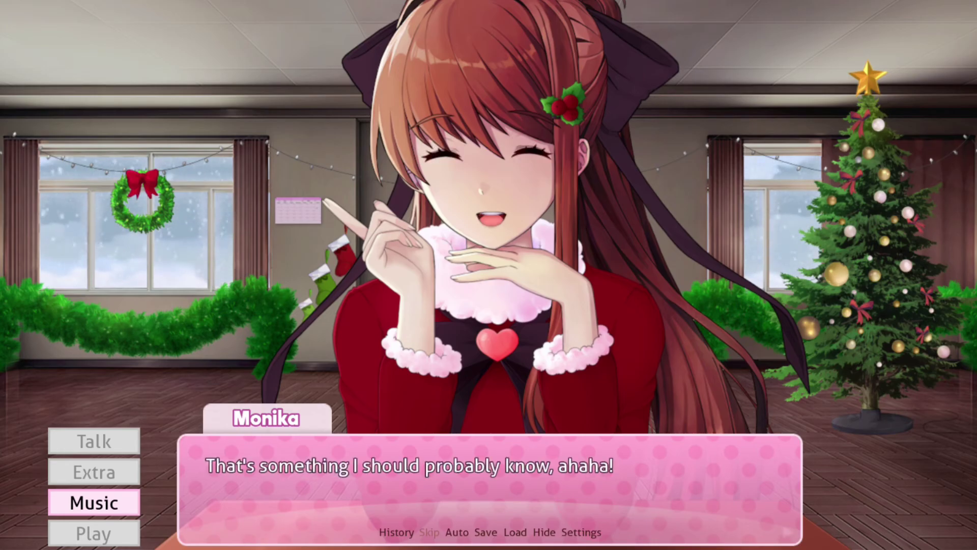
{"action": "left_click", "coordinate": [489, 473]}
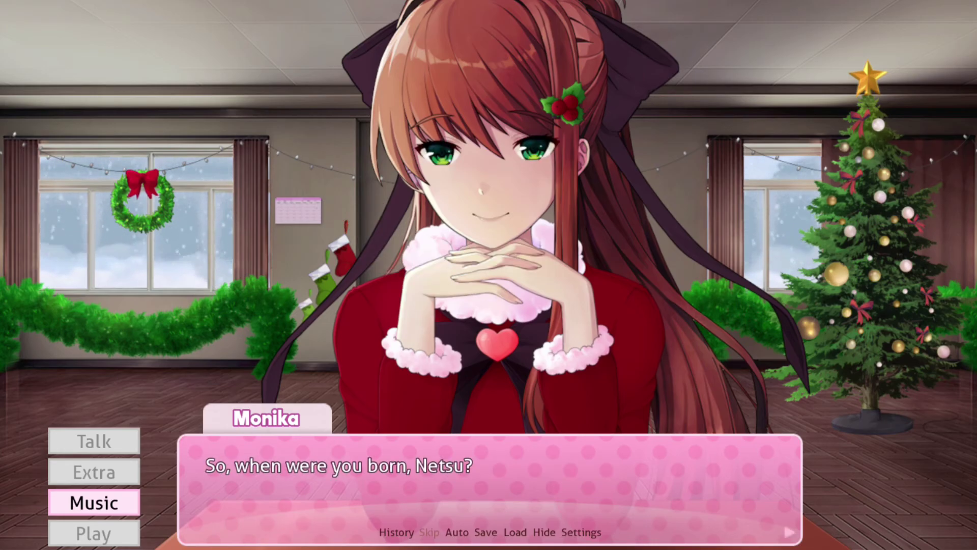
Pick August 5, 2002 in the Select a Date calendar.
{"action": "left_click", "coordinate": [489, 473]}
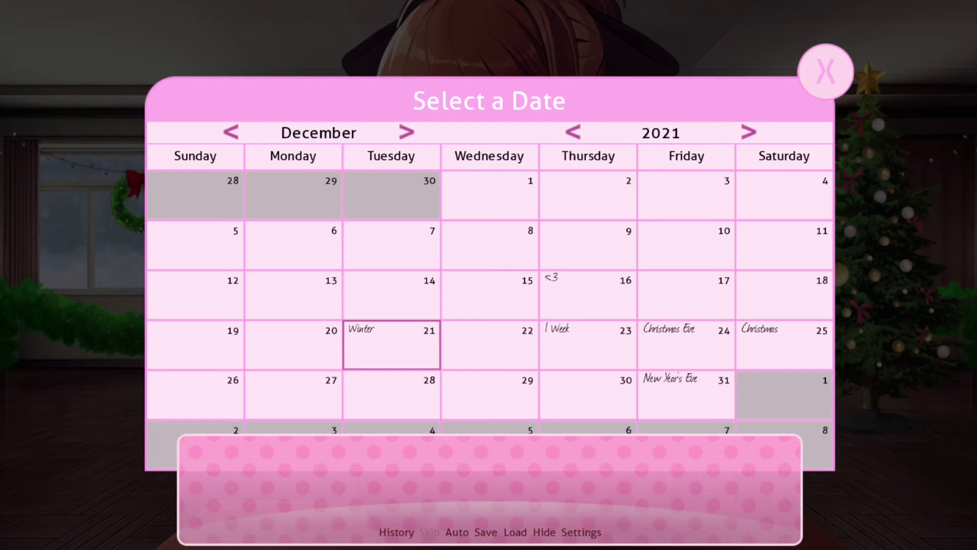
{"action": "left_click", "coordinate": [573, 133]}
{"action": "left_click", "coordinate": [572, 132]}
{"action": "left_click", "coordinate": [573, 132]}
{"action": "left_click", "coordinate": [573, 132]}
{"action": "left_click", "coordinate": [573, 132]}
{"action": "left_click", "coordinate": [572, 132]}
{"action": "left_click", "coordinate": [573, 133]}
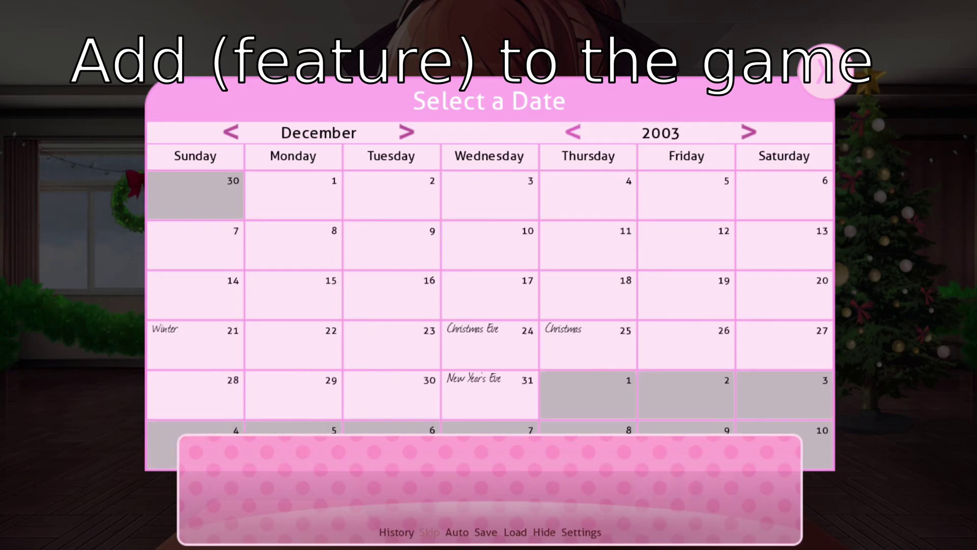
{"action": "left_click", "coordinate": [231, 132]}
{"action": "left_click", "coordinate": [230, 132]}
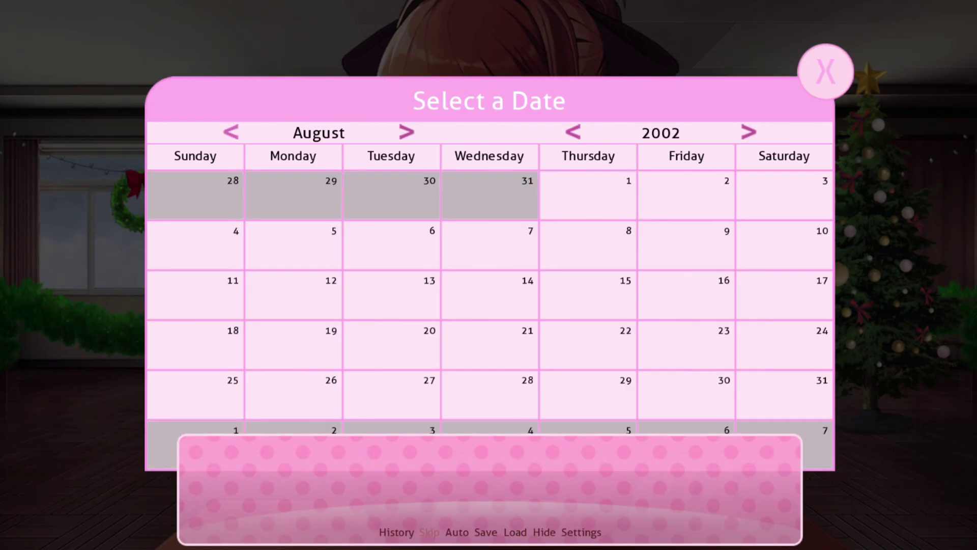
{"action": "left_click", "coordinate": [230, 132]}
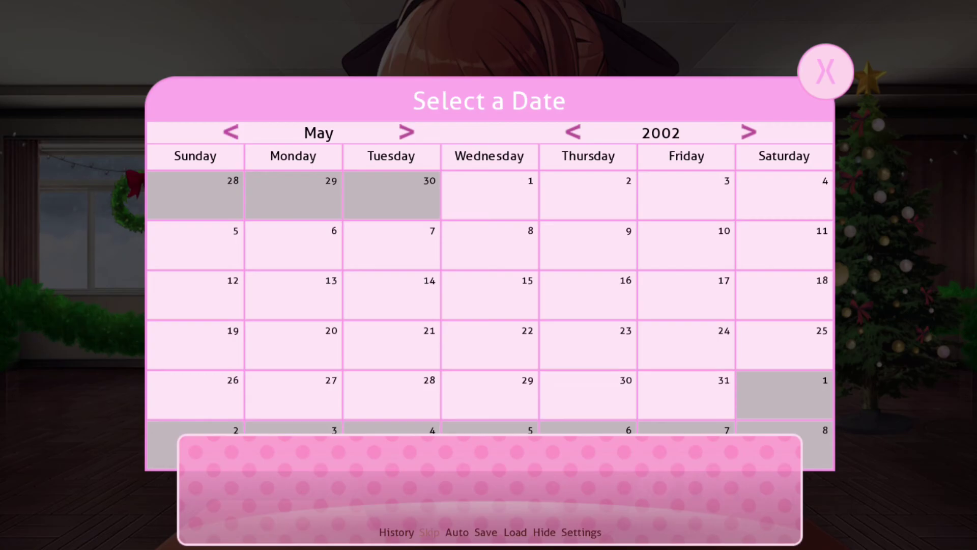
{"action": "left_click", "coordinate": [406, 132]}
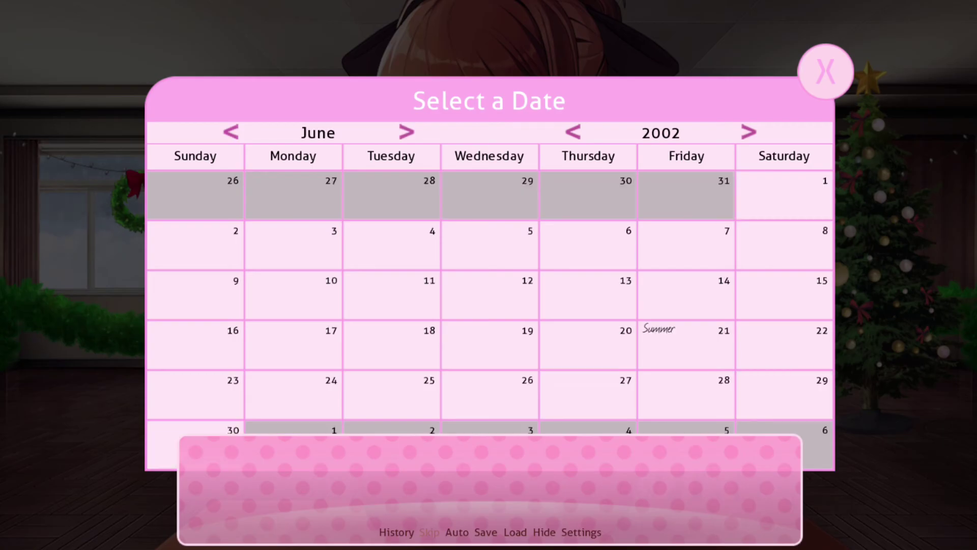
{"action": "left_click", "coordinate": [407, 132]}
{"action": "left_click", "coordinate": [406, 132]}
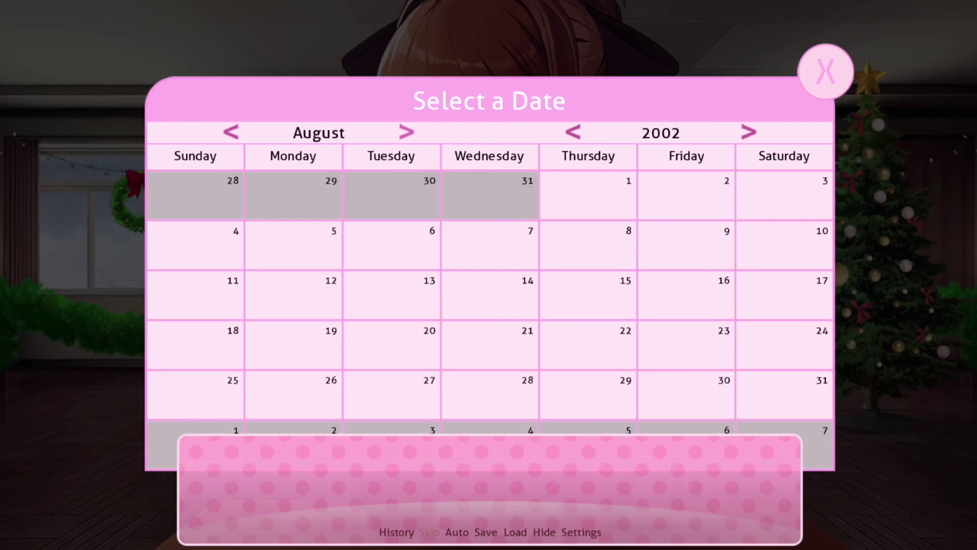
{"action": "left_click", "coordinate": [294, 245]}
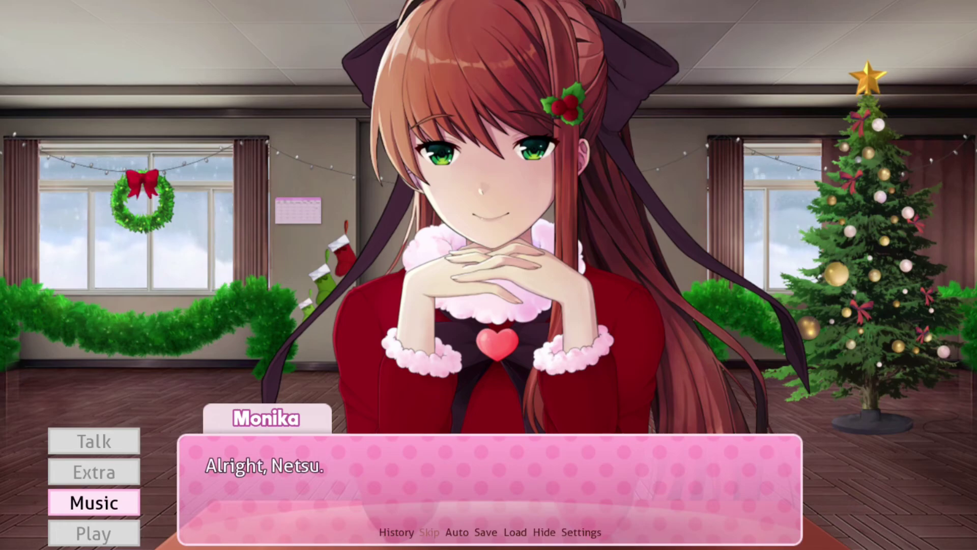
Confirm the birthdate with 'Yes' and 'Yes, I'm sure!'.
{"action": "left_click", "coordinate": [605, 415]}
{"action": "left_click", "coordinate": [489, 306]}
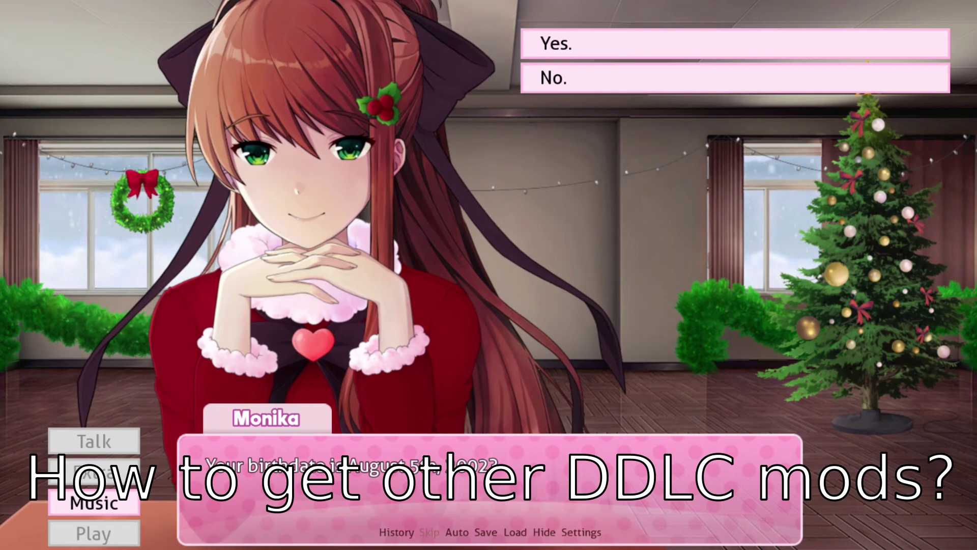
{"action": "left_click", "coordinate": [734, 43]}
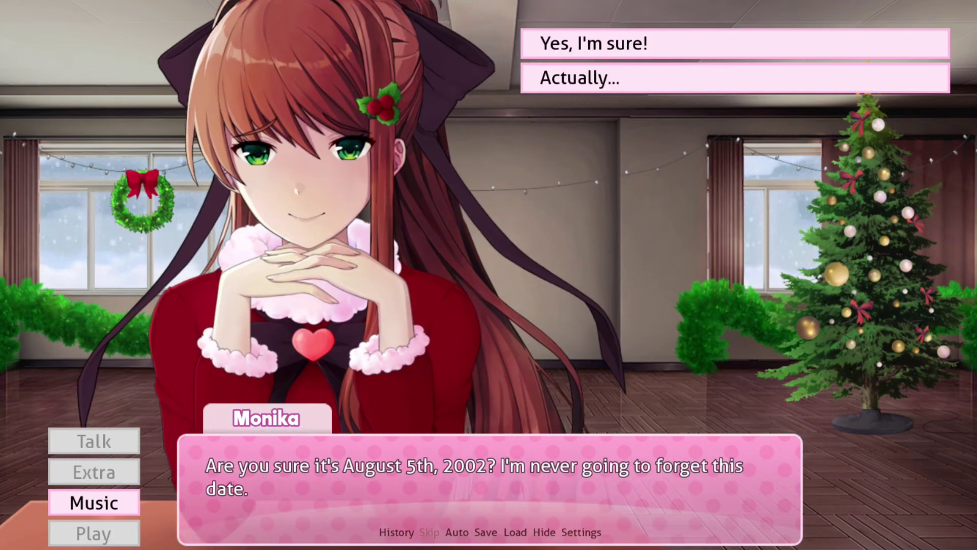
{"action": "left_click", "coordinate": [734, 43]}
Advance Monika's song from 'Merry Christmas baby' through the 'music on the radio' lyric.
{"action": "left_click", "coordinate": [488, 473]}
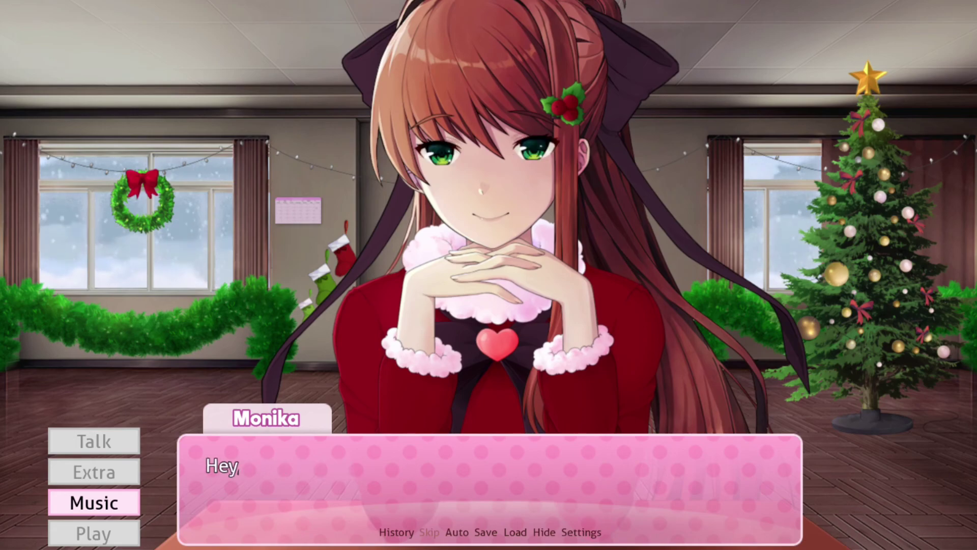
{"action": "left_click", "coordinate": [489, 473]}
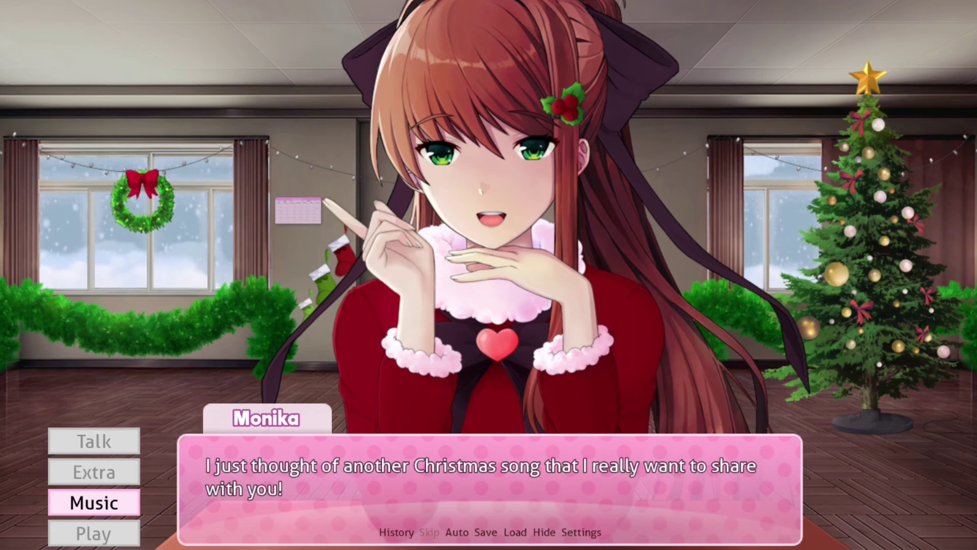
{"action": "left_click", "coordinate": [488, 473]}
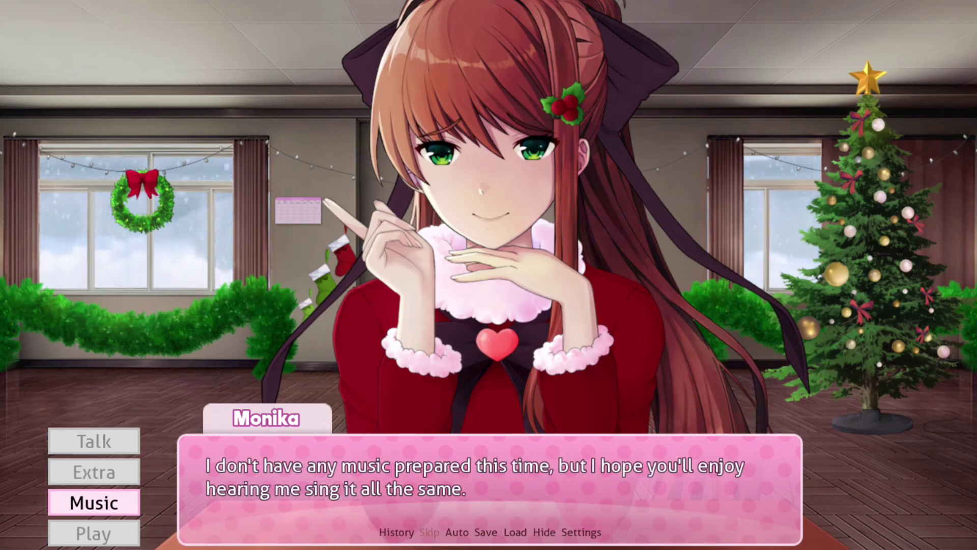
{"action": "key", "text": "Return"}
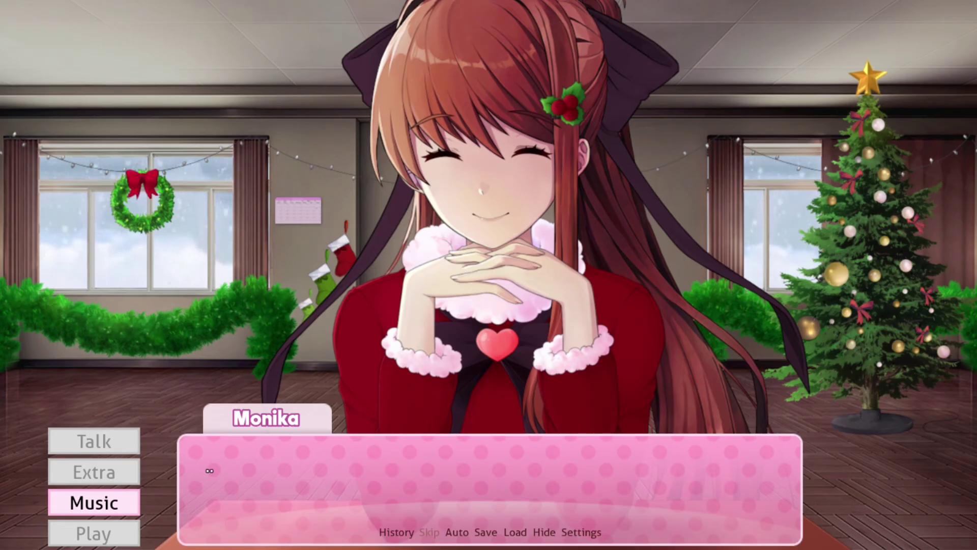
{"action": "key", "text": "Return"}
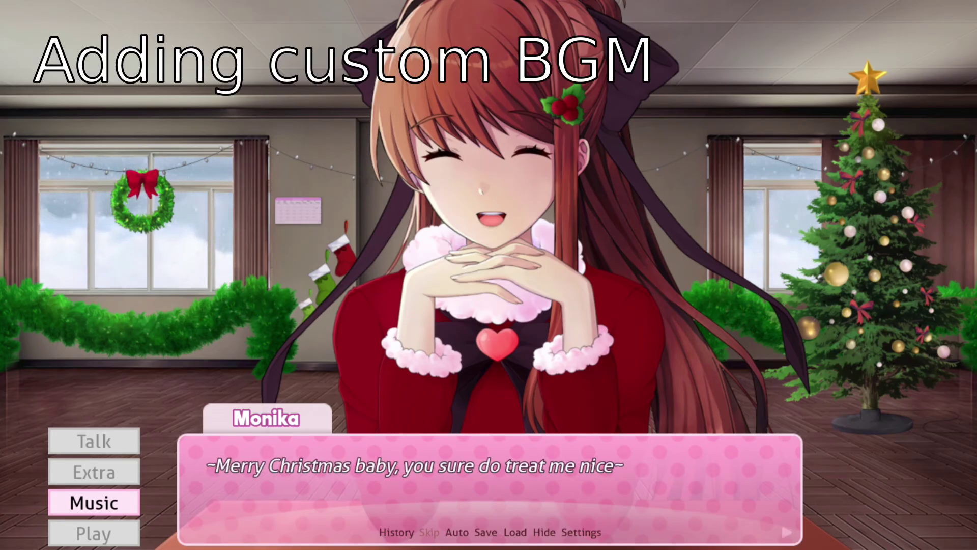
{"action": "key", "text": "Return"}
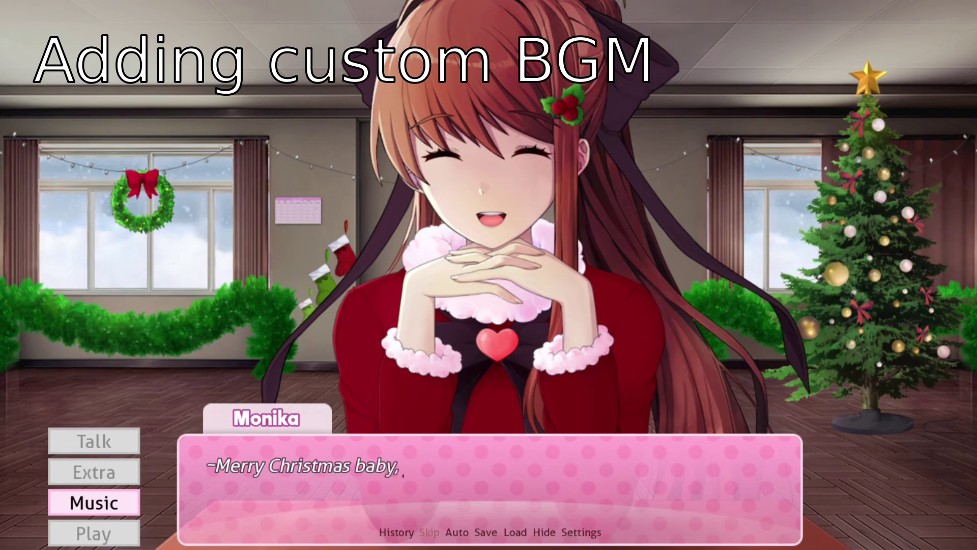
{"action": "key", "text": "Return"}
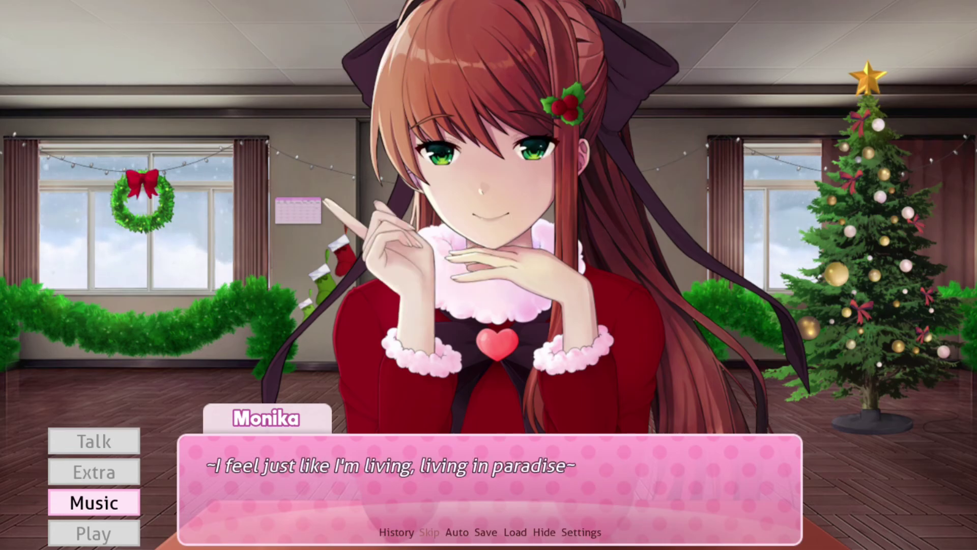
{"action": "key", "text": "Return"}
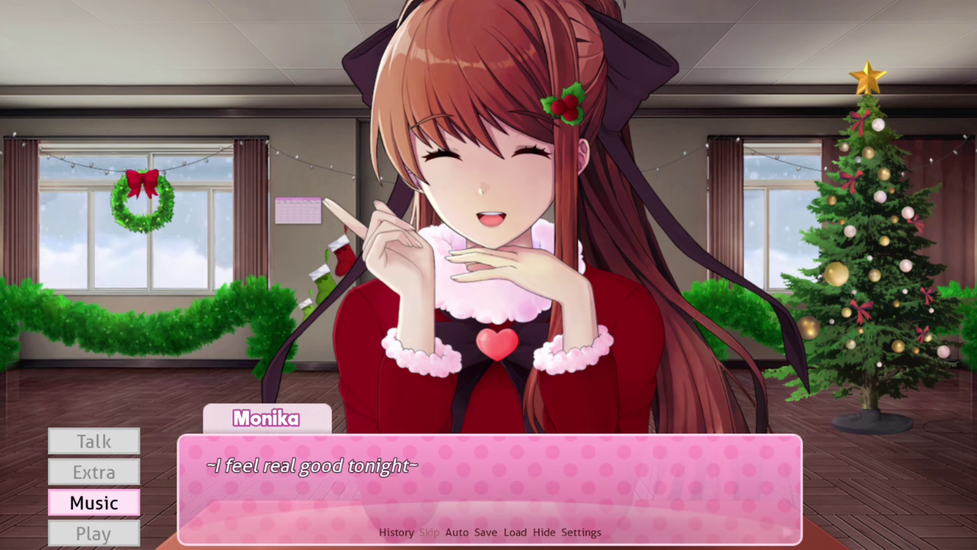
{"action": "key", "text": "Return"}
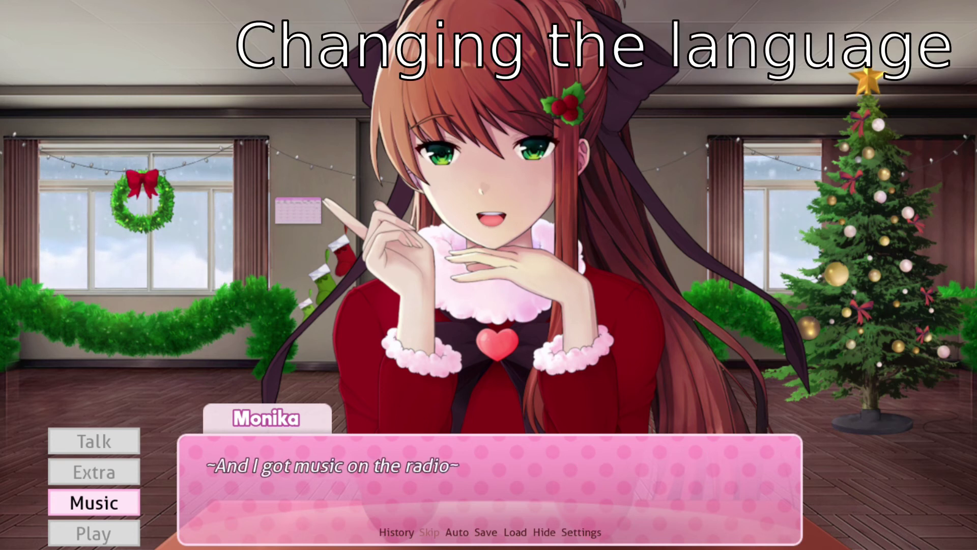
{"action": "key", "text": "Return"}
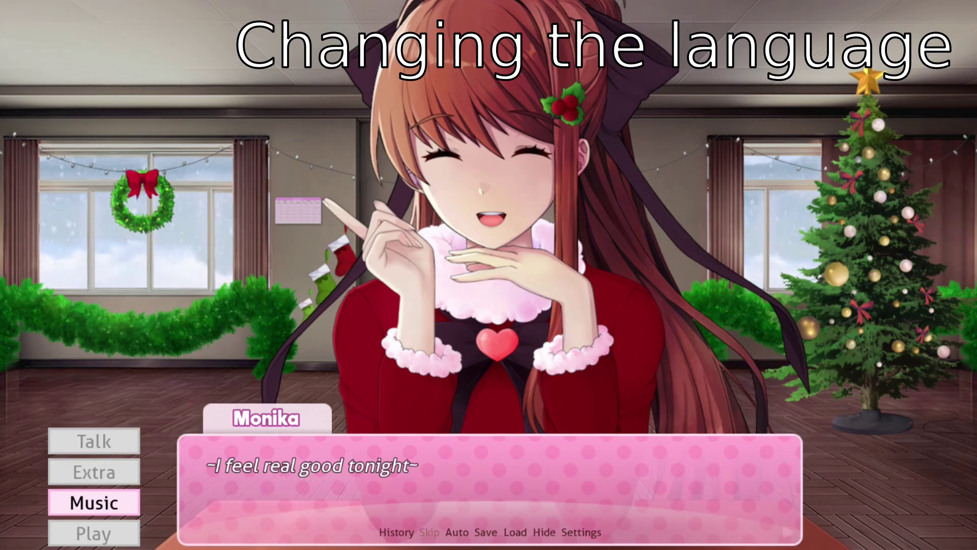
{"action": "key", "text": "Return"}
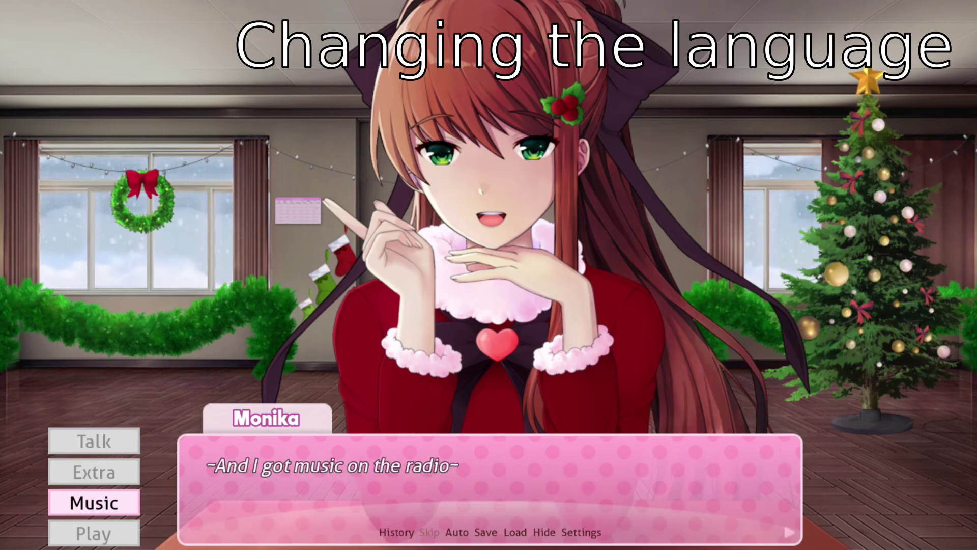
Continue through the mistletoe, Santa chimney, presents and 'Happy New Year' lyrics to the end.
{"action": "key", "text": "Return"}
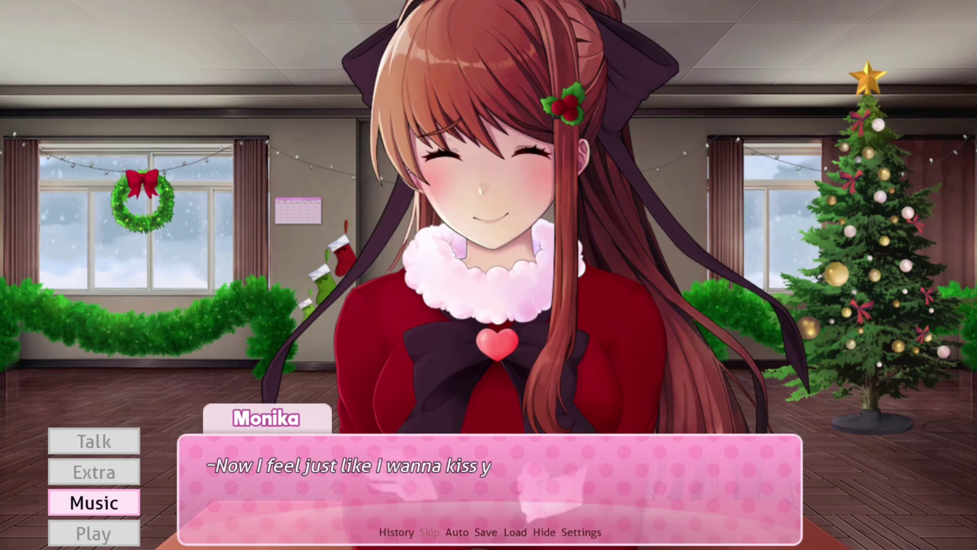
{"action": "key", "text": "Return"}
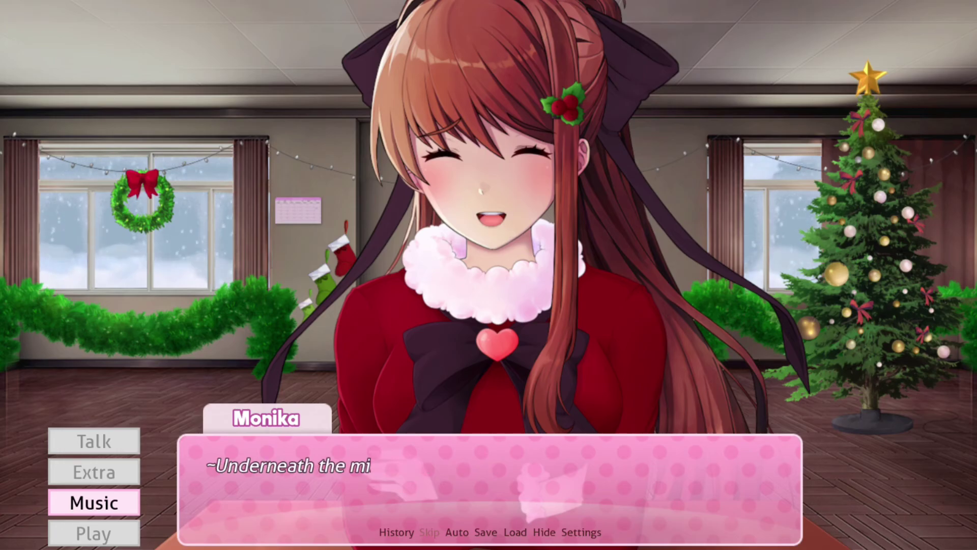
{"action": "key", "text": "Return"}
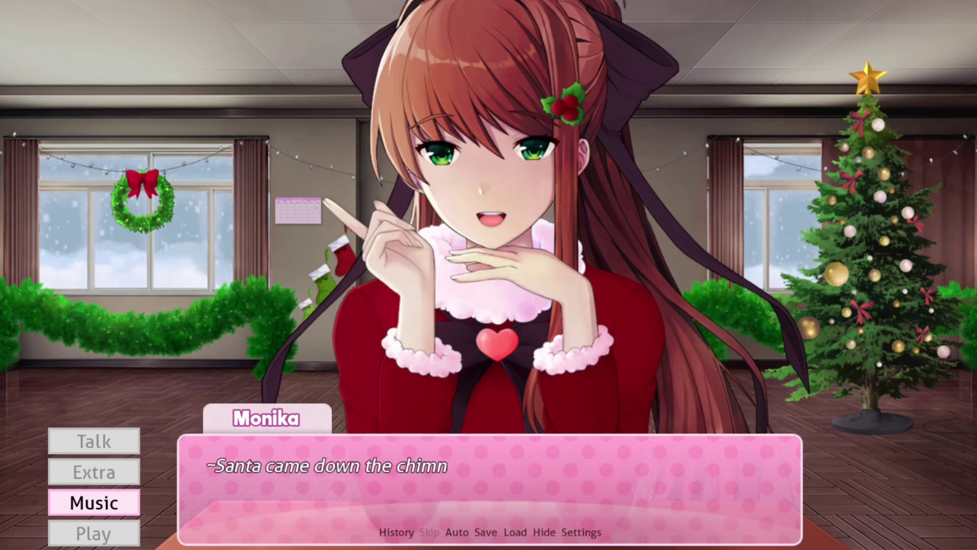
{"action": "key", "text": "Return"}
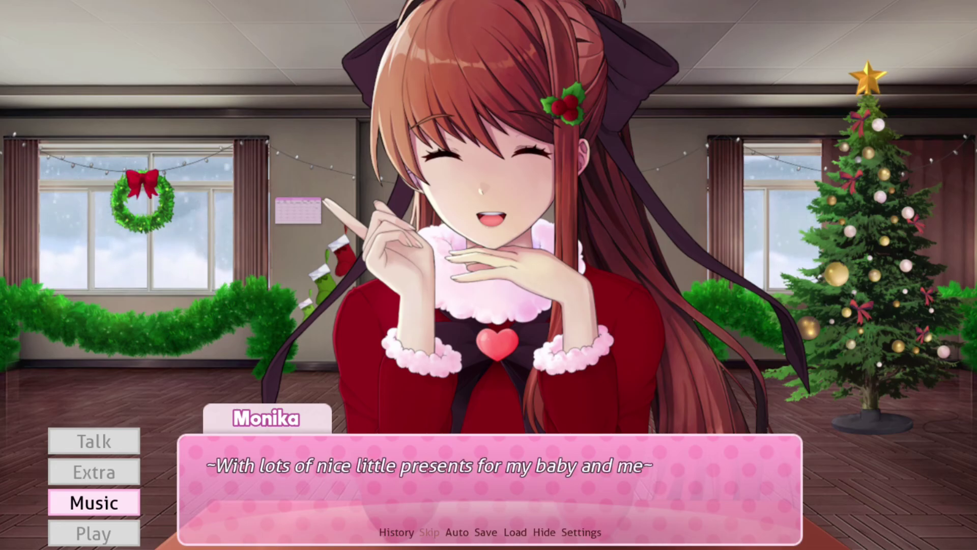
{"action": "key", "text": "Return"}
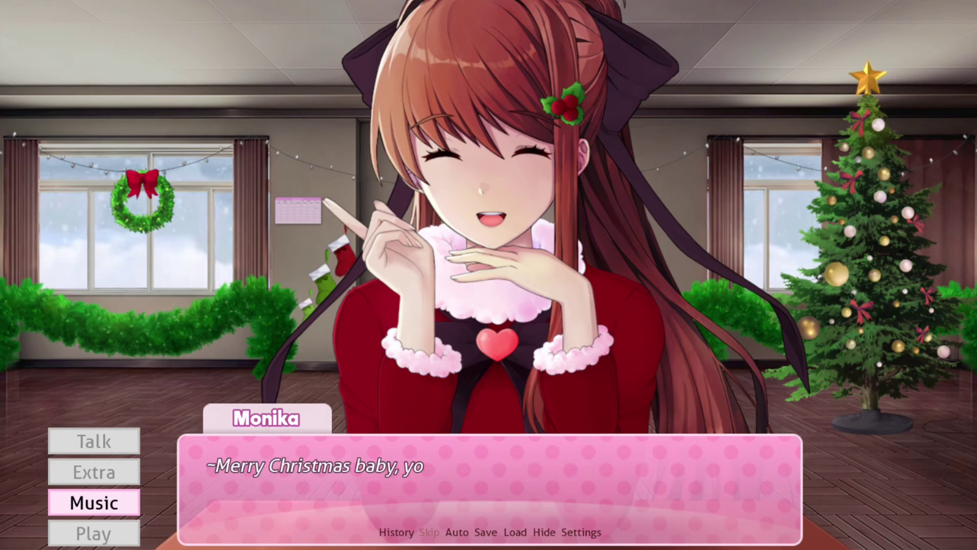
{"action": "key", "text": "Return"}
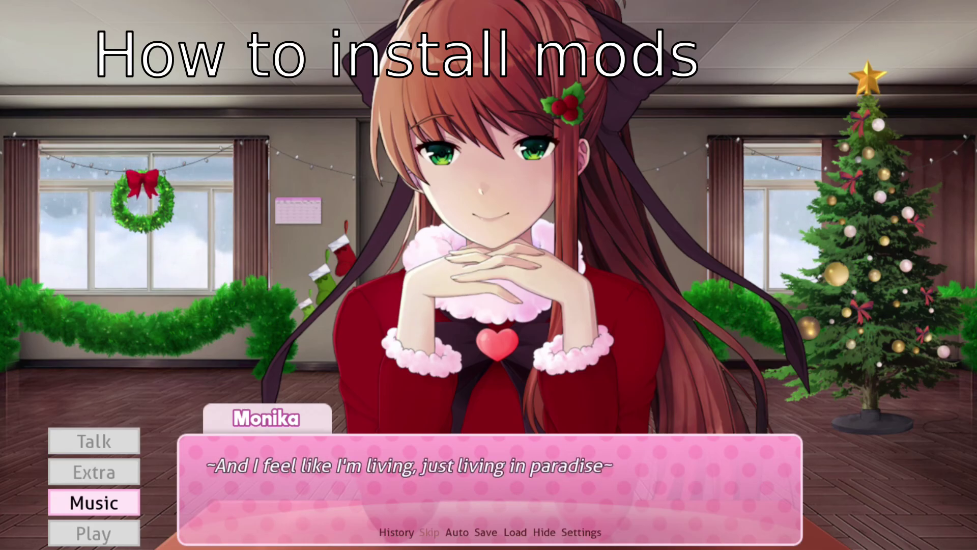
{"action": "key", "text": "Return"}
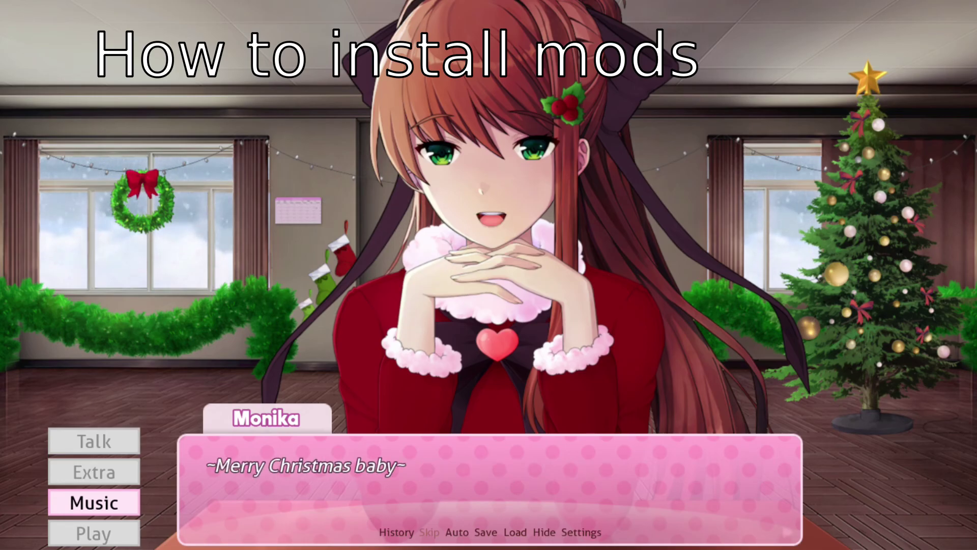
{"action": "key", "text": "Return"}
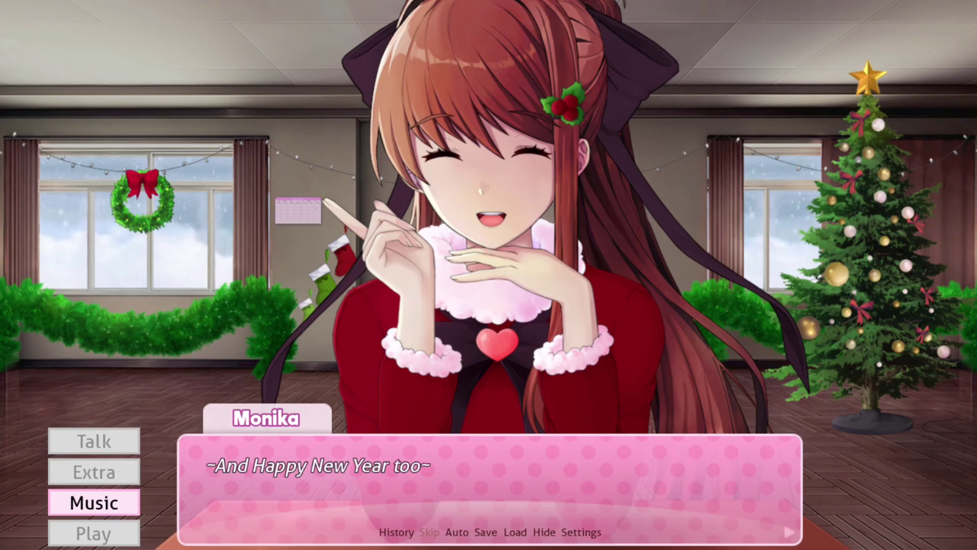
{"action": "key", "text": "Return"}
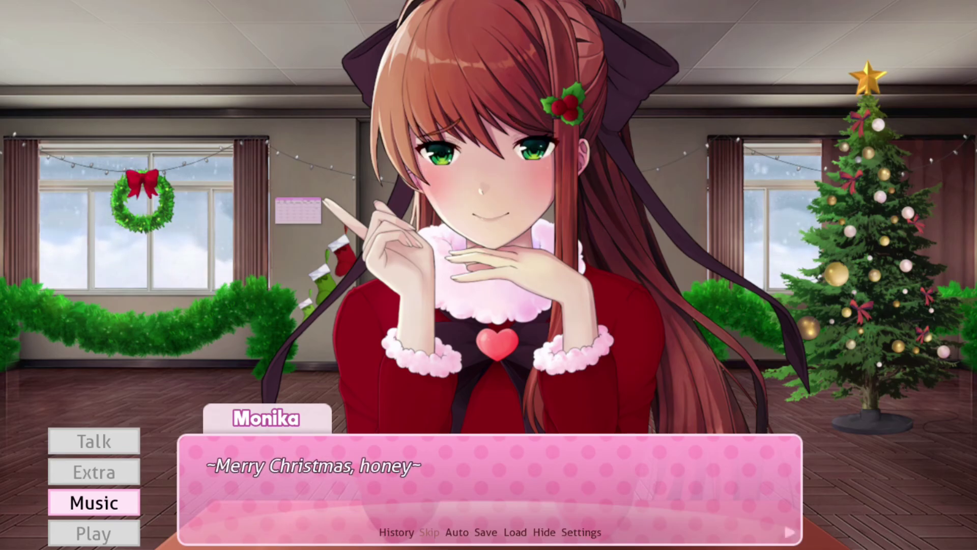
{"action": "key", "text": "Return"}
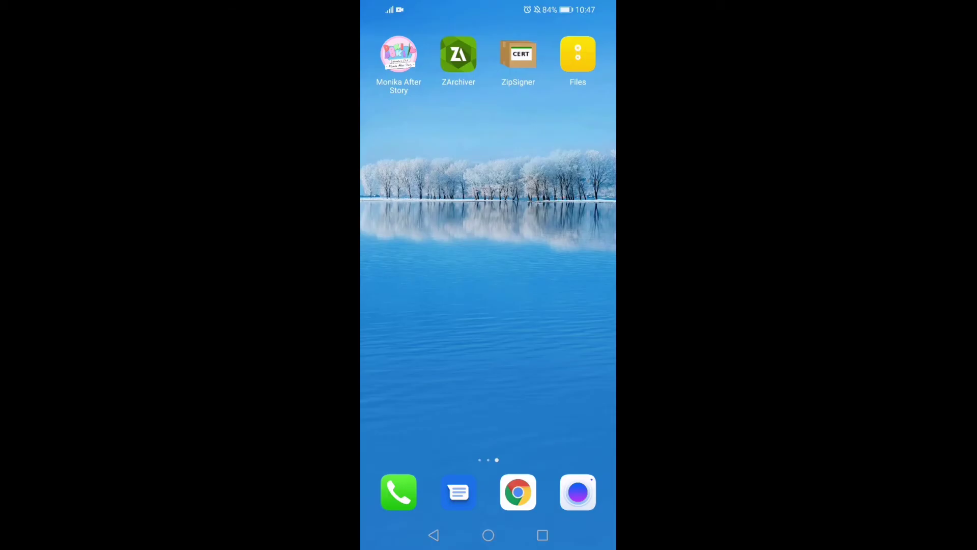
In ZArchiver's Android_Tutorial folder, extract the Monika After Story apk into its own folder.
{"action": "left_click", "coordinate": [457, 53]}
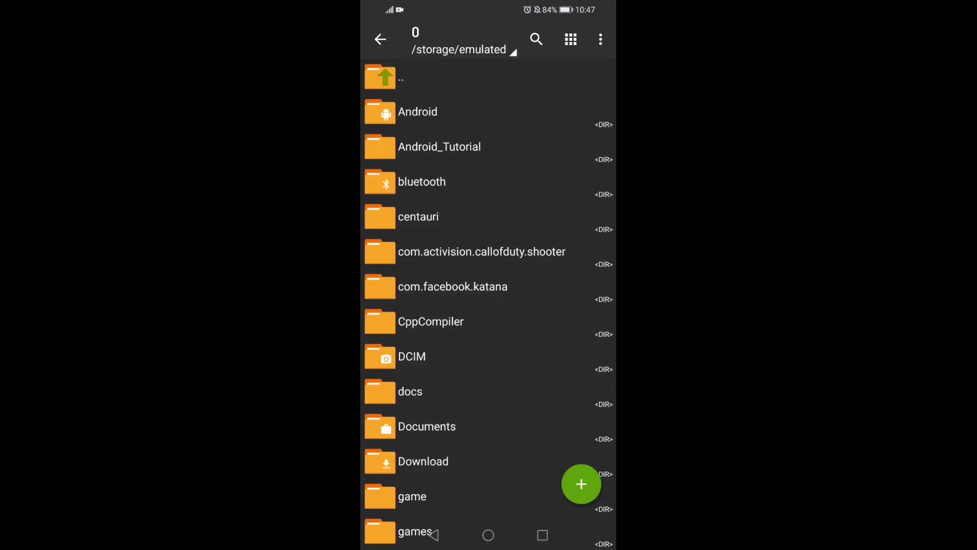
{"action": "left_click", "coordinate": [439, 146]}
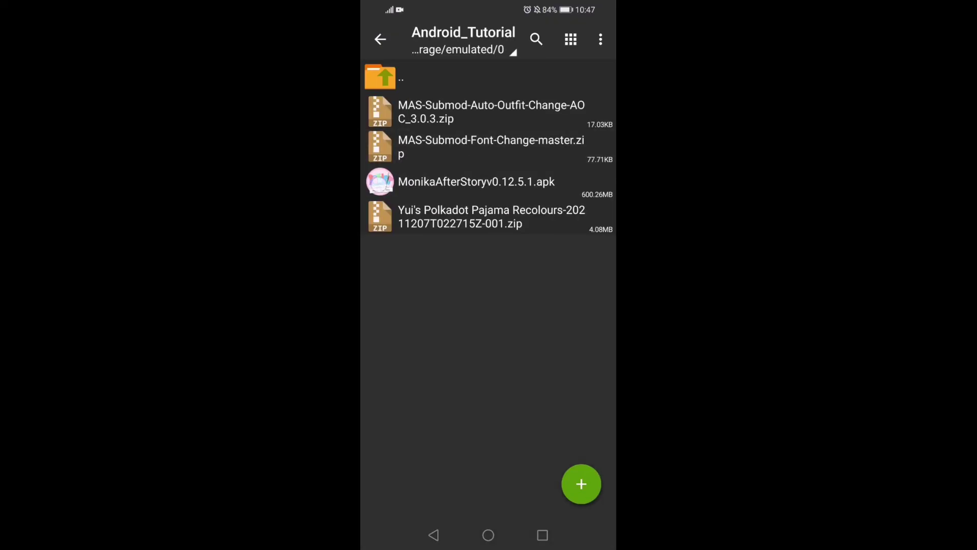
{"action": "left_click", "coordinate": [475, 182]}
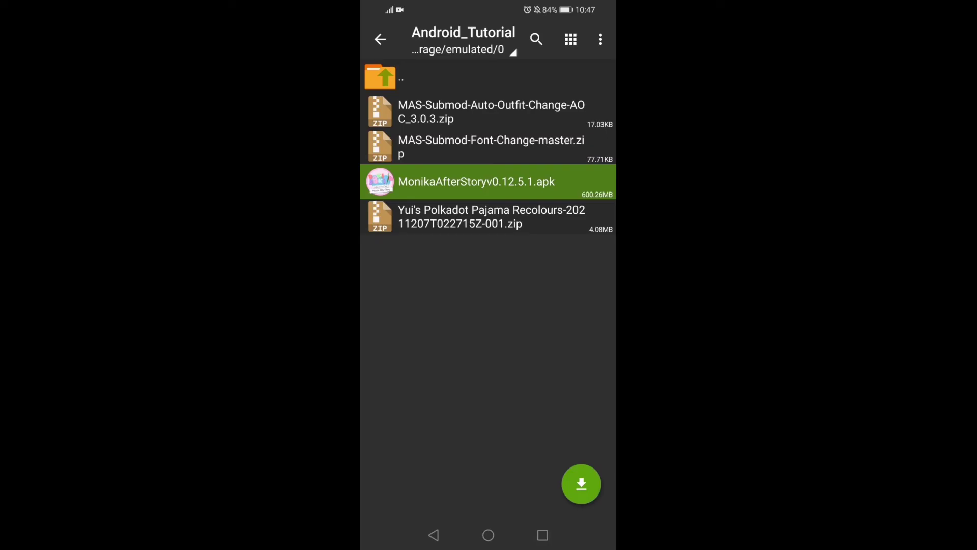
{"action": "left_click", "coordinate": [458, 182]}
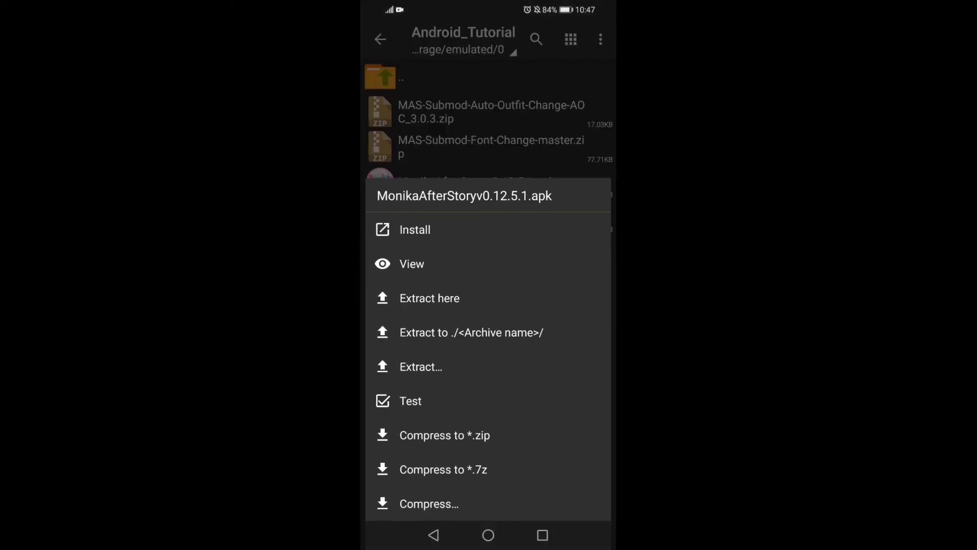
{"action": "left_click", "coordinate": [385, 331]}
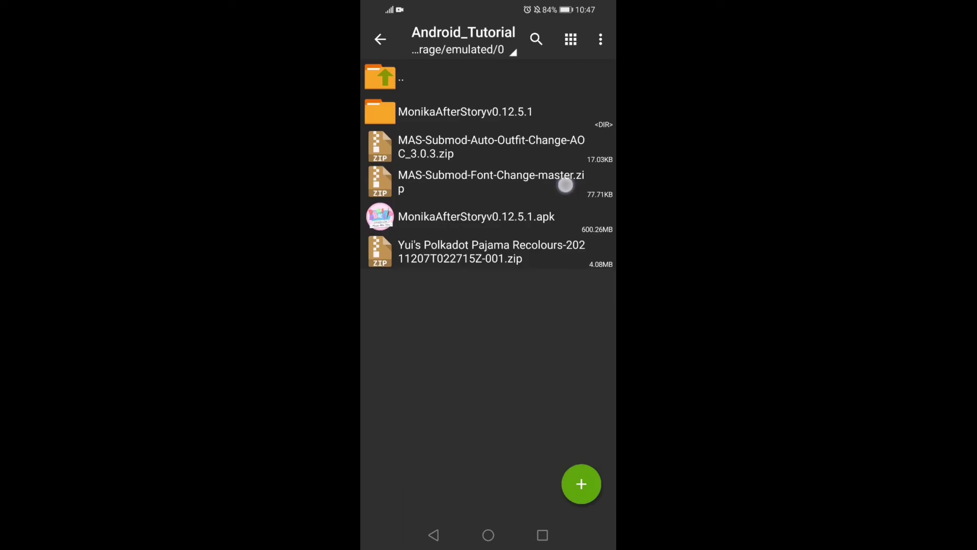
Extract the Font Change, Auto-Outfit and Yui's pajama zips into their own folders.
{"action": "left_click", "coordinate": [565, 185]}
{"action": "left_click", "coordinate": [488, 153]}
{"action": "left_click", "coordinate": [558, 185]}
{"action": "left_click", "coordinate": [512, 401]}
{"action": "left_click", "coordinate": [566, 187]}
{"action": "left_click", "coordinate": [511, 401]}
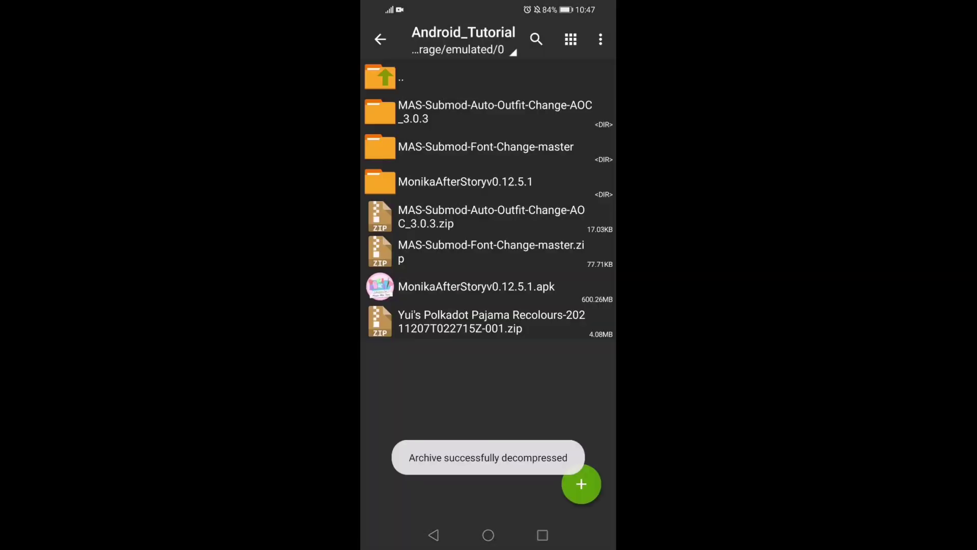
{"action": "left_click", "coordinate": [528, 327]}
{"action": "left_click", "coordinate": [512, 401]}
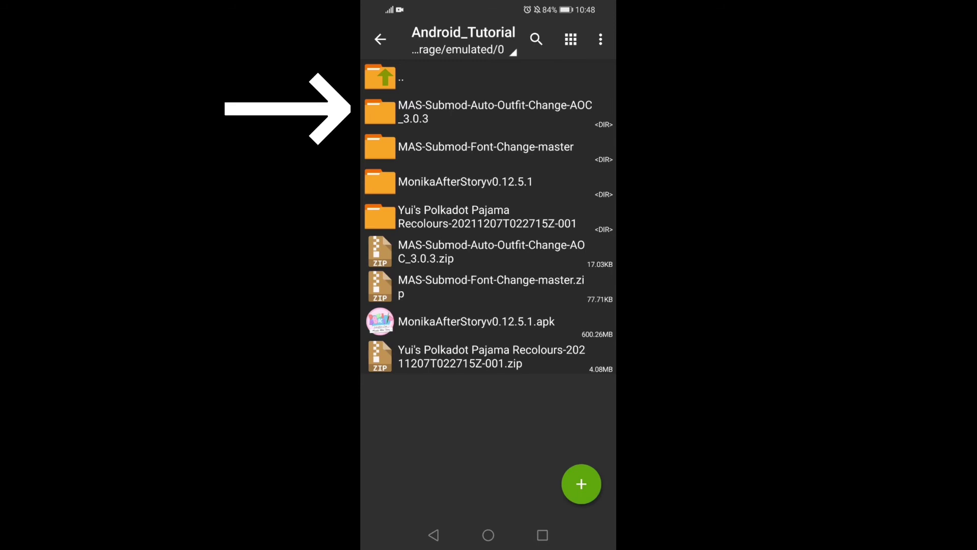
Inside the Auto-Outfit submod folder, rename the game folder to x-game.
{"action": "left_click", "coordinate": [489, 111]}
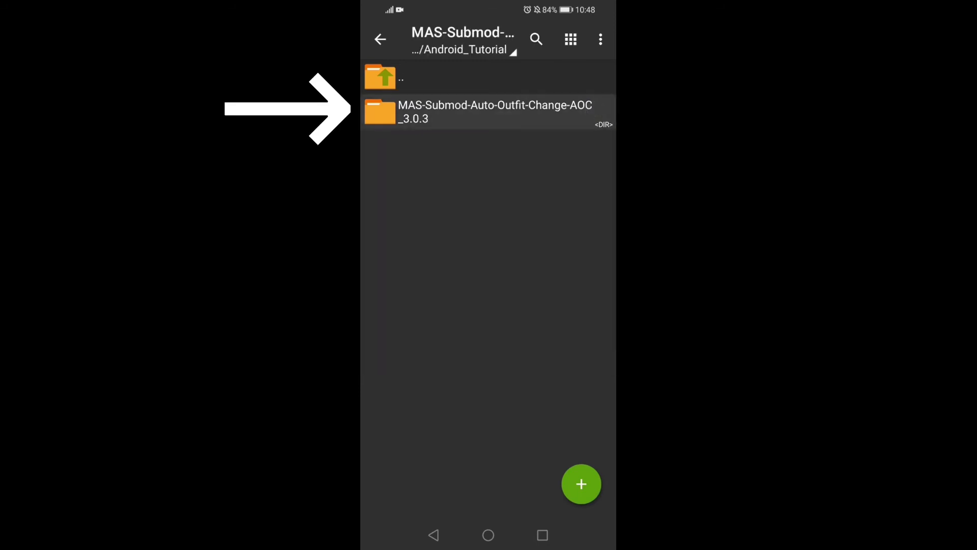
{"action": "left_click", "coordinate": [592, 114]}
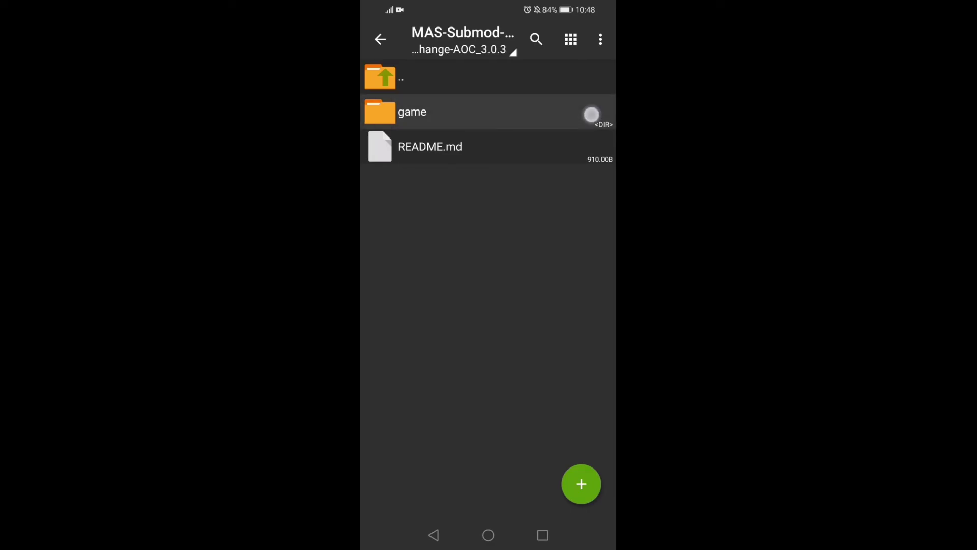
{"action": "right_click", "coordinate": [591, 114]}
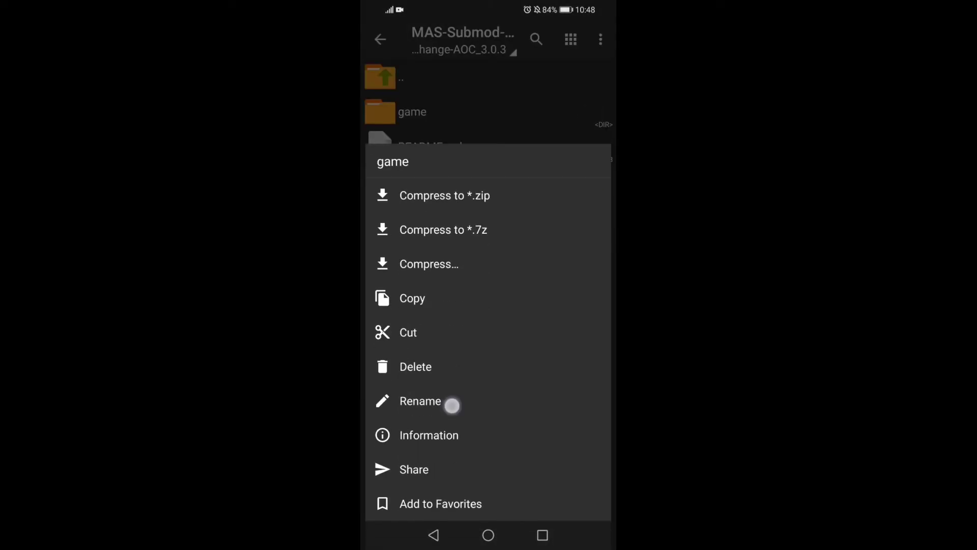
{"action": "left_click", "coordinate": [452, 402]}
{"action": "left_click", "coordinate": [383, 200]}
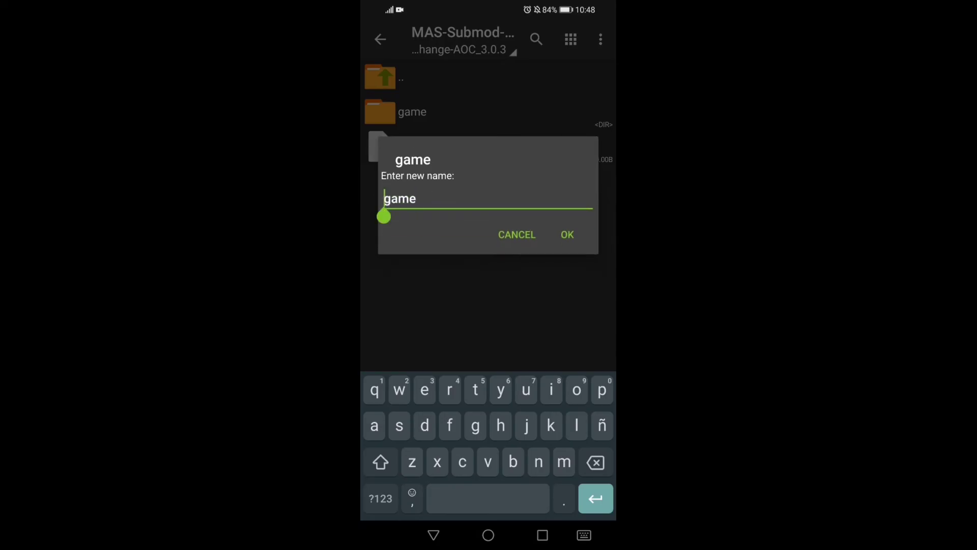
{"action": "type", "text": "x"}
{"action": "left_click", "coordinate": [380, 498]}
{"action": "type", "text": "-"}
{"action": "left_click", "coordinate": [380, 498]}
{"action": "left_click", "coordinate": [568, 234]}
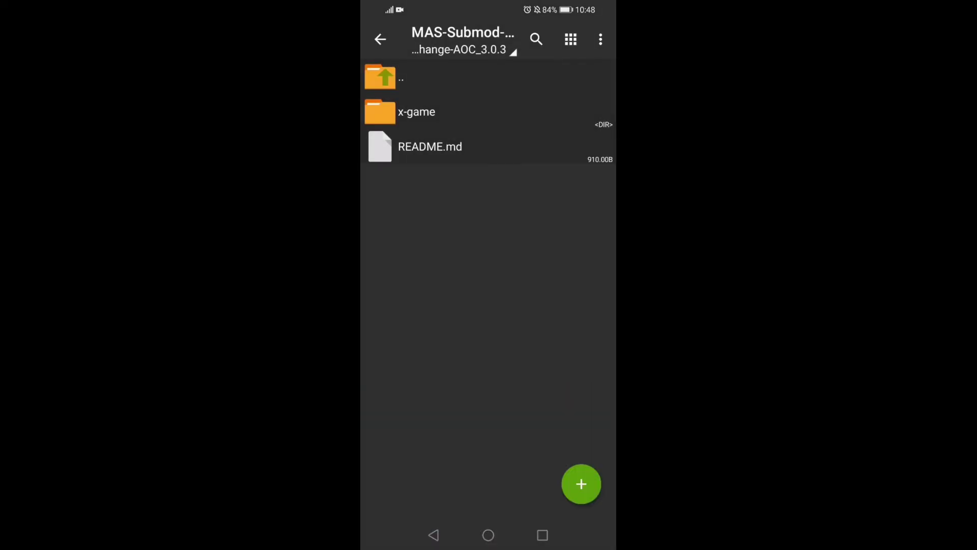
Open the x-game folder to reveal its Submods folder.
{"action": "left_click", "coordinate": [373, 109]}
{"action": "left_click", "coordinate": [408, 106]}
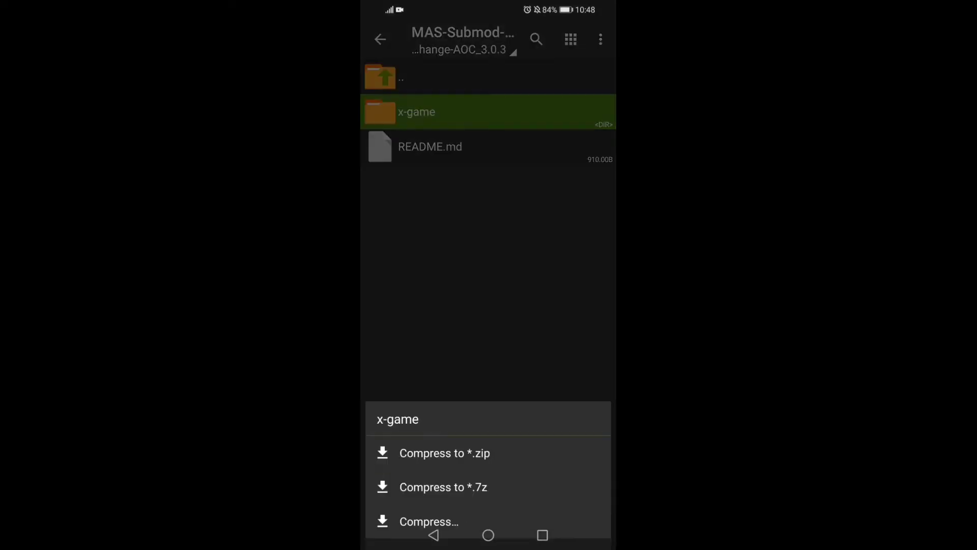
{"action": "left_click", "coordinate": [376, 112]}
{"action": "left_click", "coordinate": [453, 119]}
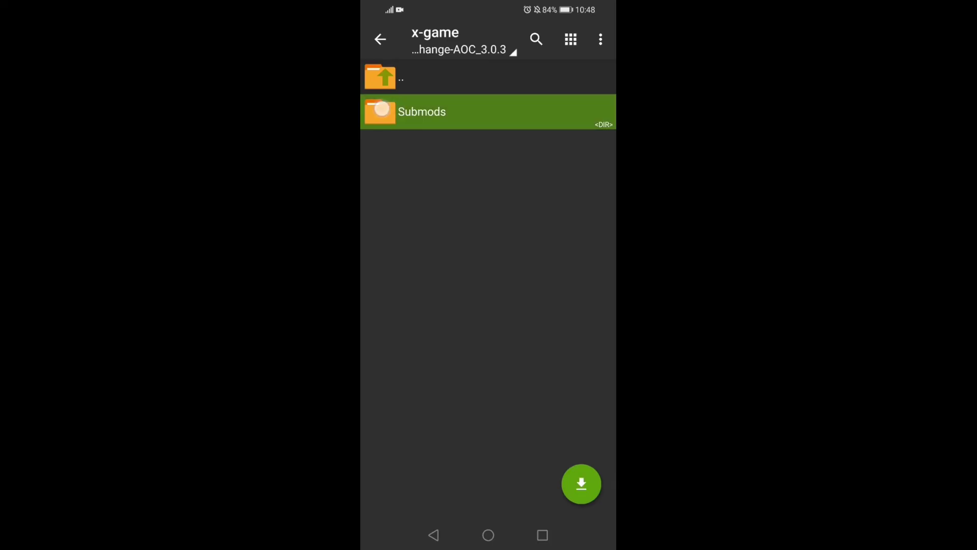
Rename the Submods folder to x-Submods and open it.
{"action": "left_click", "coordinate": [422, 111]}
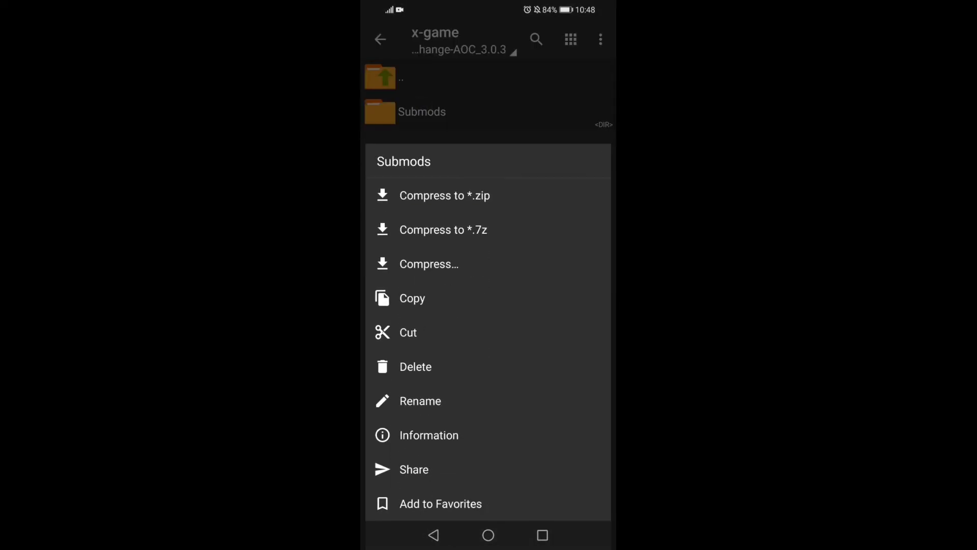
{"action": "left_click", "coordinate": [447, 401]}
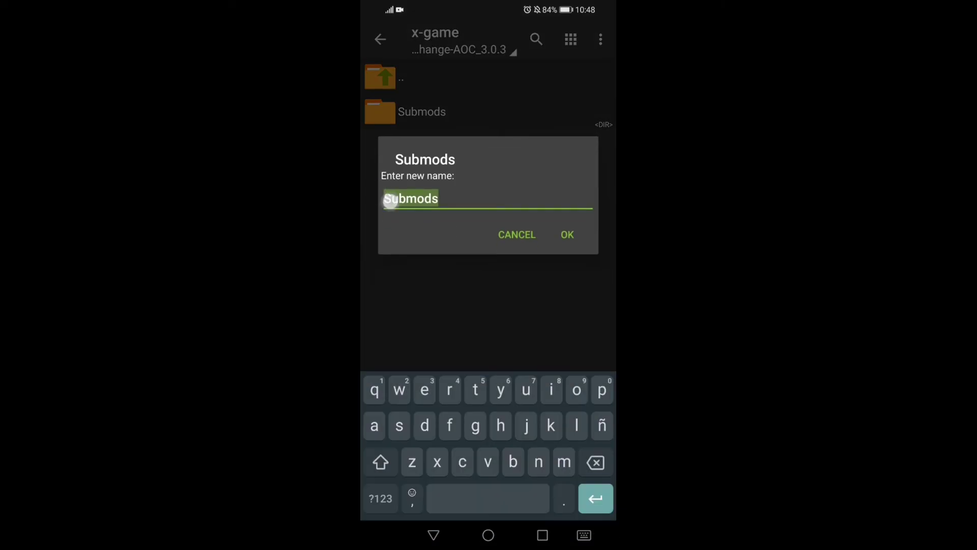
{"action": "left_click", "coordinate": [385, 198]}
{"action": "left_click", "coordinate": [384, 218]}
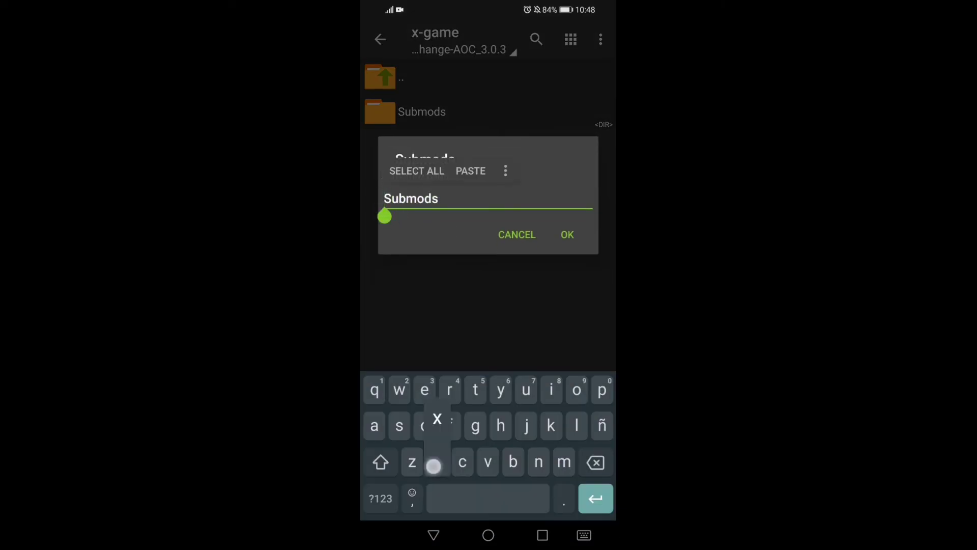
{"action": "left_click", "coordinate": [434, 462]}
{"action": "left_click", "coordinate": [380, 497]}
{"action": "left_click", "coordinate": [500, 426]}
{"action": "left_click", "coordinate": [567, 234]}
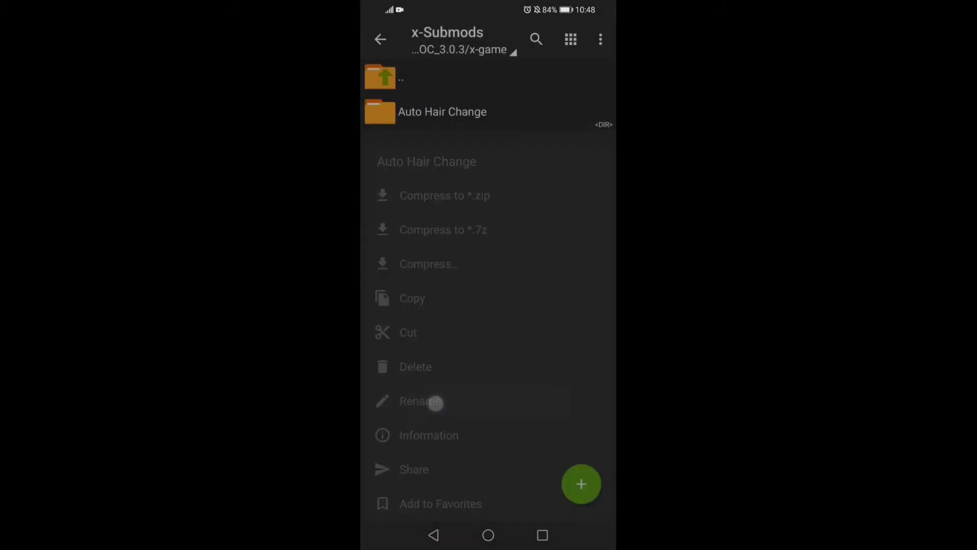
Rename the folder to x-Auto Hair Change and the script to x-auto_hair_change.rpy.
{"action": "left_click", "coordinate": [384, 199]}
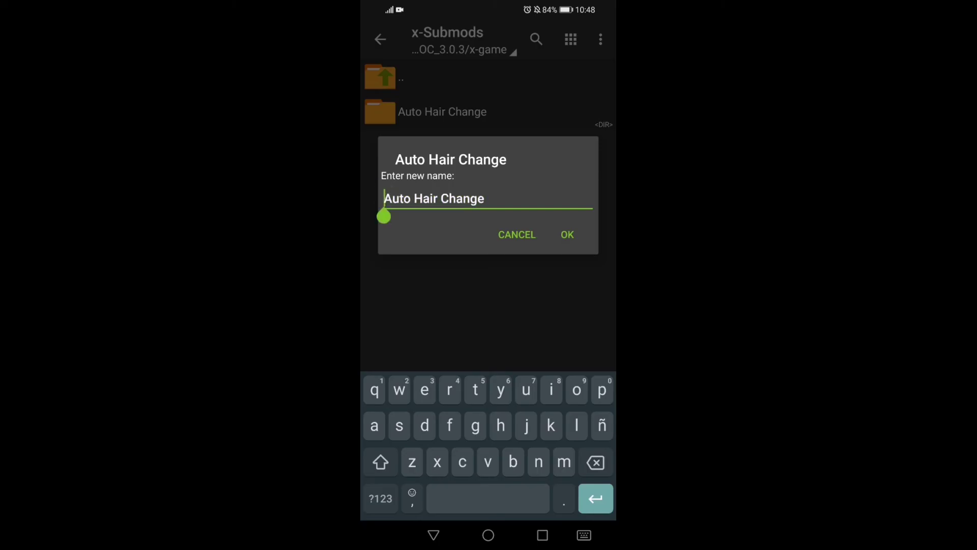
{"action": "left_click", "coordinate": [439, 463]}
{"action": "left_click", "coordinate": [380, 497]}
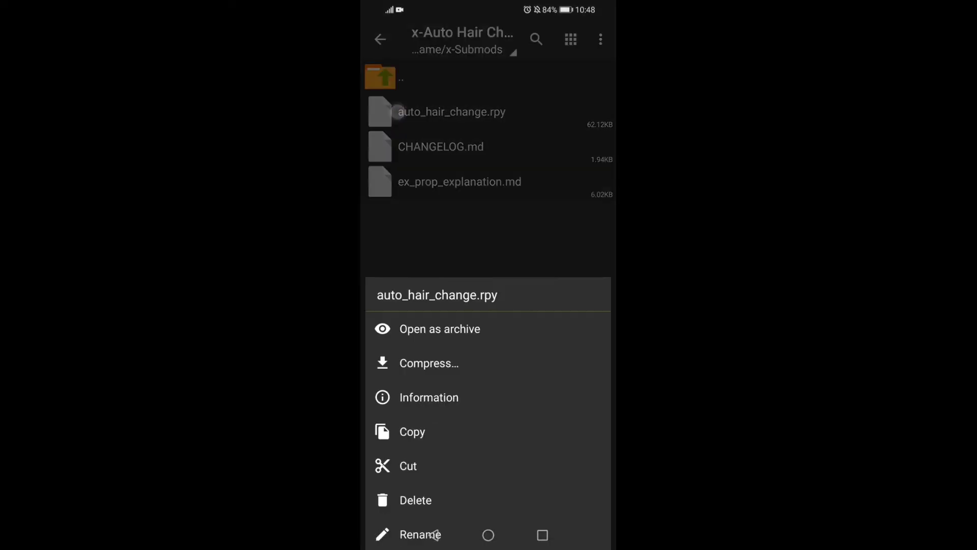
{"action": "left_click", "coordinate": [434, 464]}
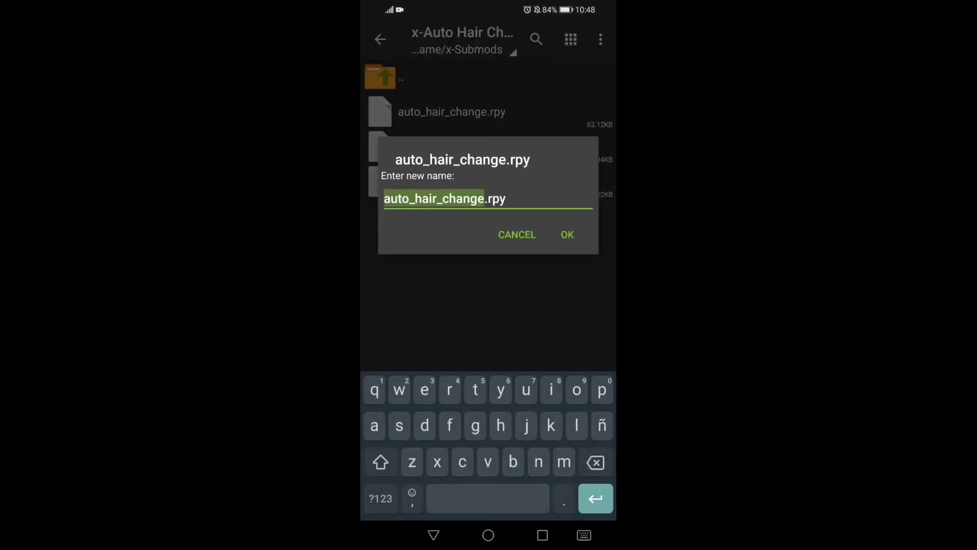
{"action": "left_click", "coordinate": [384, 199]}
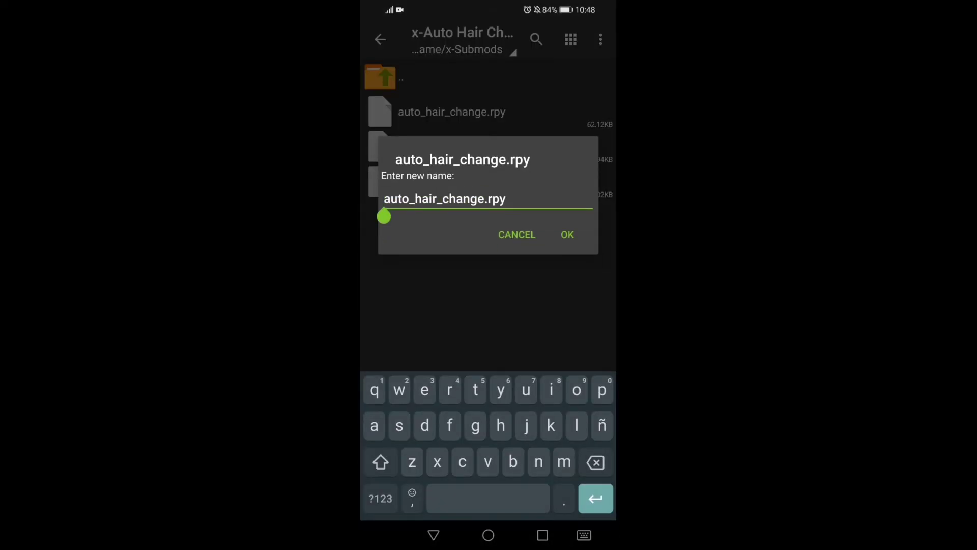
{"action": "left_click", "coordinate": [437, 462]}
{"action": "left_click", "coordinate": [380, 497]}
{"action": "left_click", "coordinate": [500, 426]}
{"action": "type", "text": "x-"}
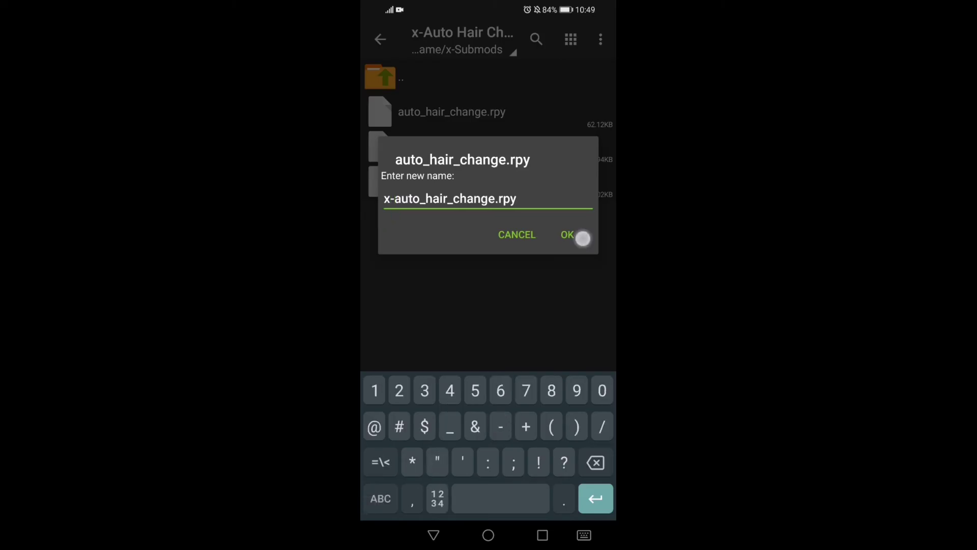
{"action": "left_click", "coordinate": [567, 235]}
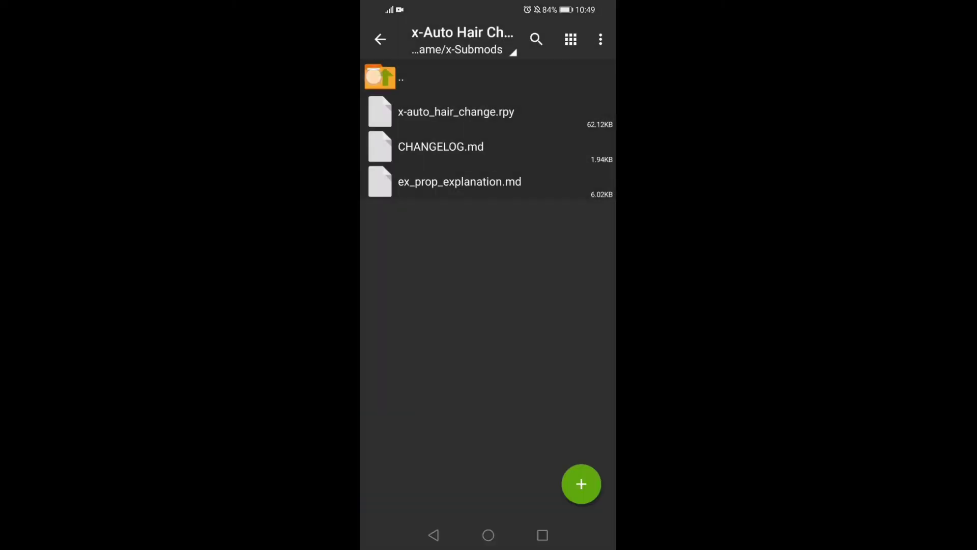
Go back up to the submod's top folder containing x-game.
{"action": "left_click", "coordinate": [379, 76]}
{"action": "left_click", "coordinate": [379, 77]}
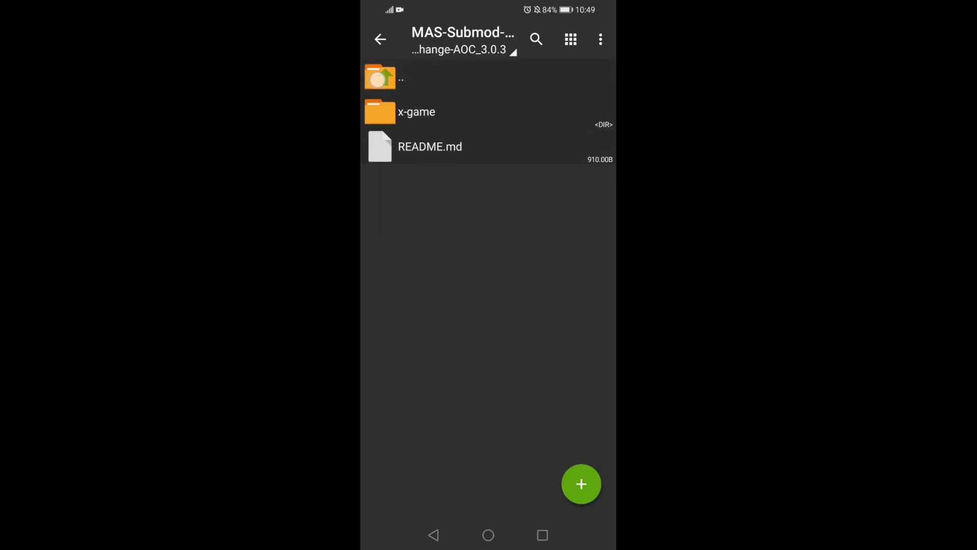
{"action": "left_click", "coordinate": [414, 108]}
Copy the submod's x-game folder and paste it into MonikaAfterStoryv0.12.5.1's assets folder.
{"action": "left_click", "coordinate": [392, 111]}
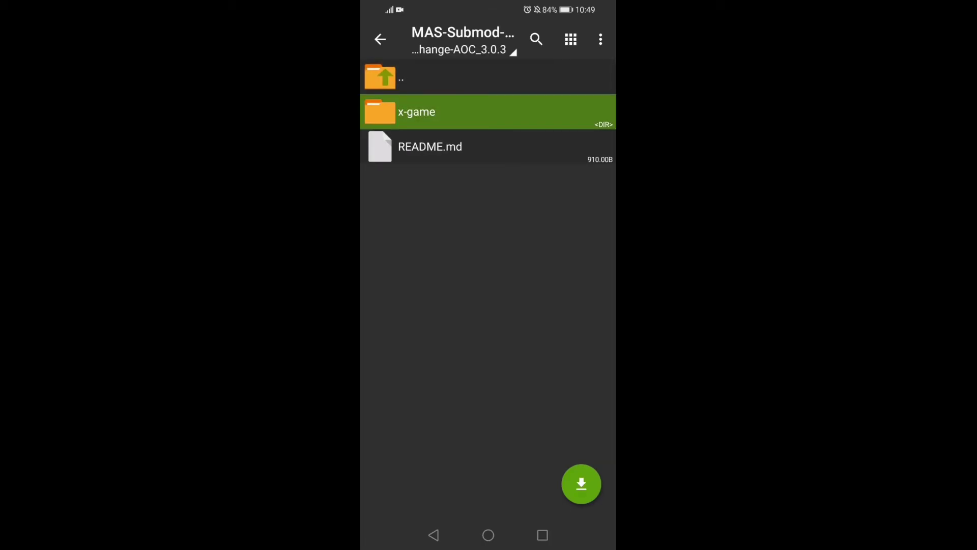
{"action": "left_click", "coordinate": [435, 112]}
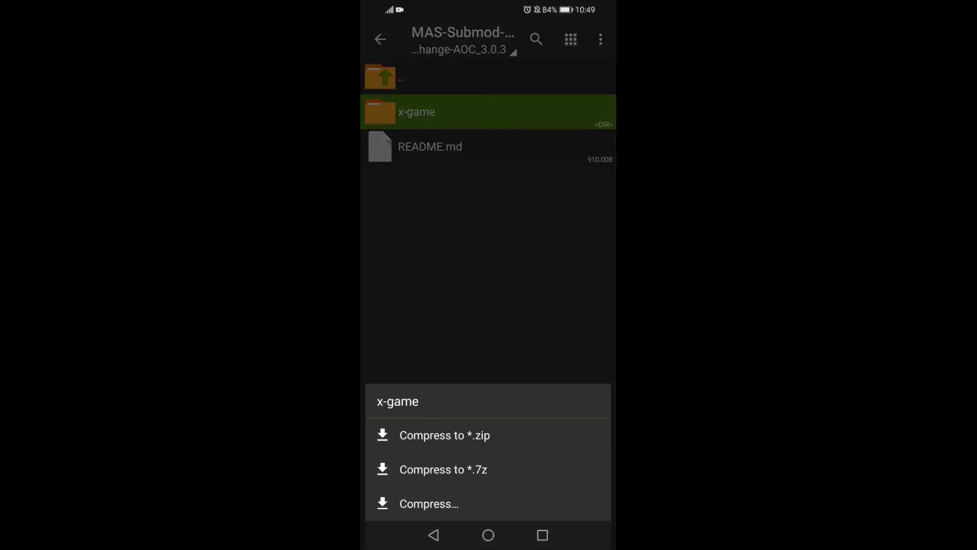
{"action": "left_click", "coordinate": [373, 118]}
{"action": "left_click", "coordinate": [428, 113]}
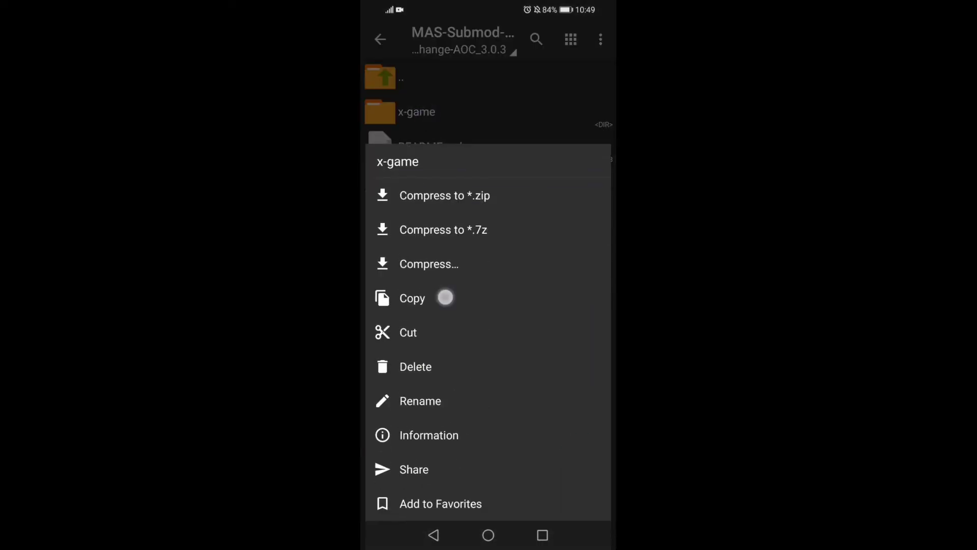
{"action": "left_click", "coordinate": [445, 297]}
{"action": "left_click", "coordinate": [381, 78]}
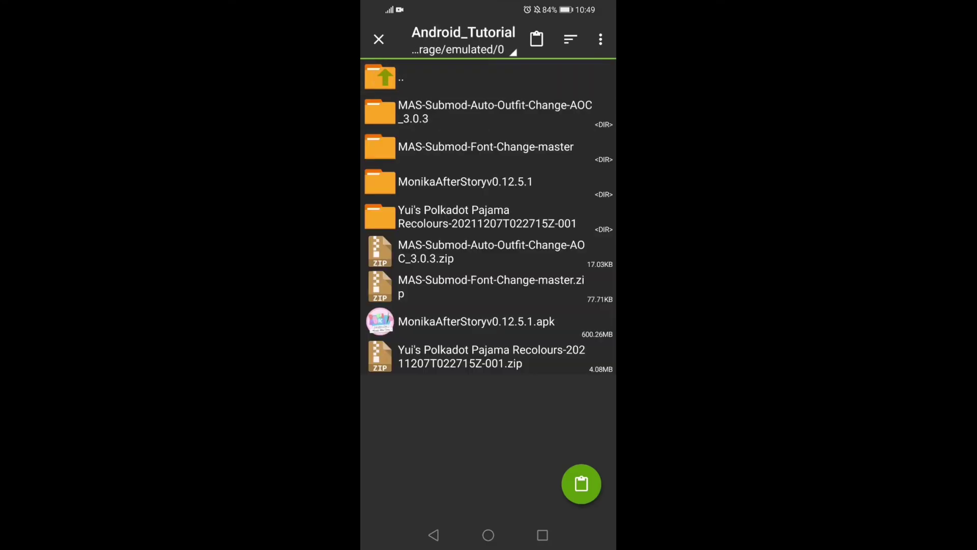
{"action": "left_click", "coordinate": [417, 181]}
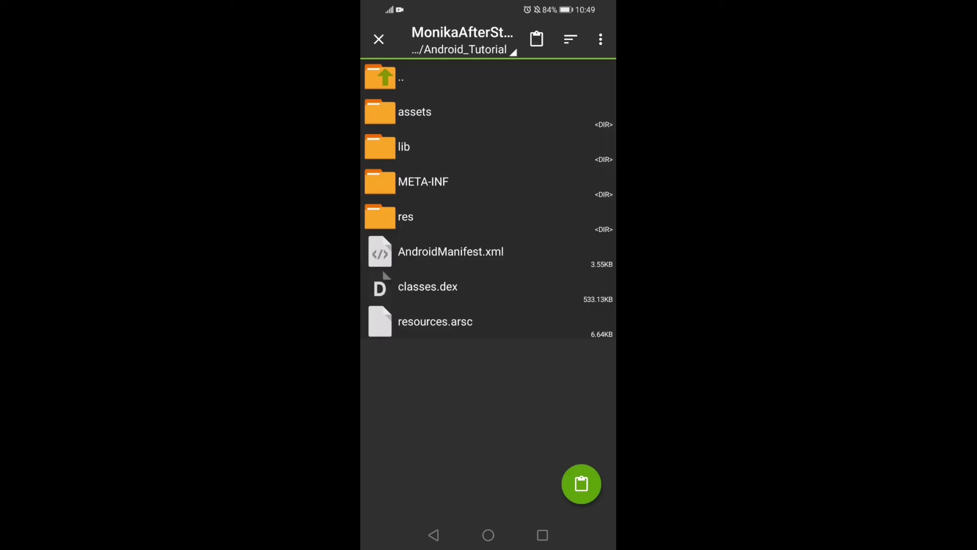
{"action": "left_click", "coordinate": [414, 112]}
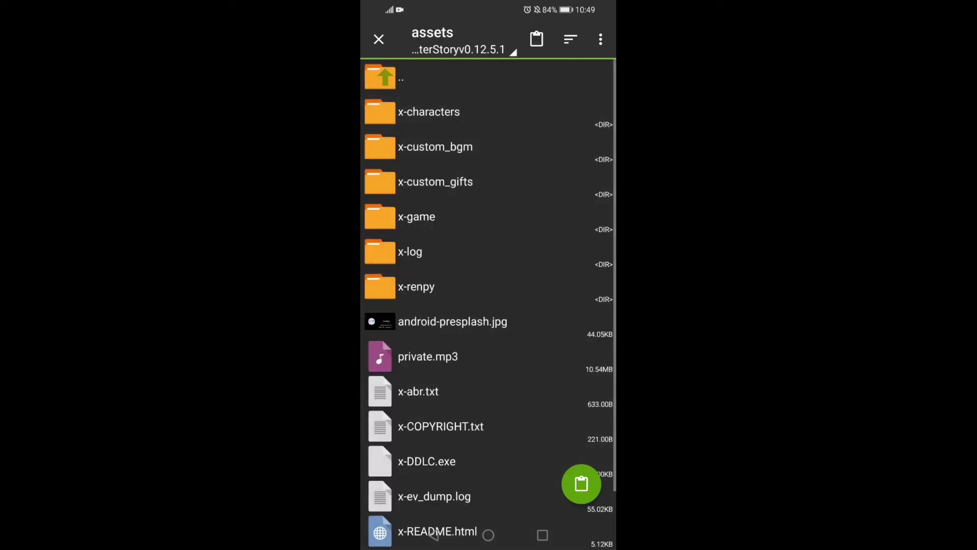
{"action": "left_click", "coordinate": [581, 484]}
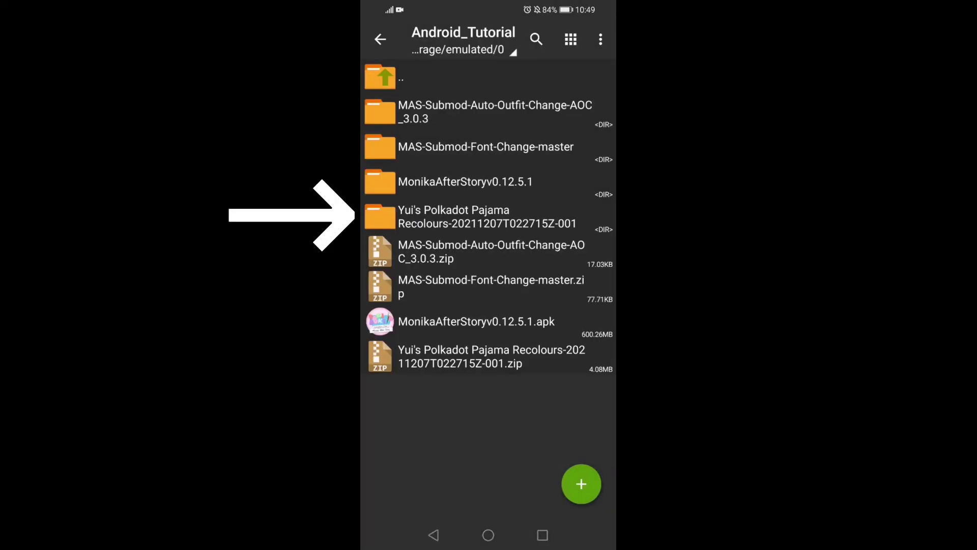
In the pajama recolour's mod_assets, rename the monika folder to x-monika.
{"action": "left_click", "coordinate": [528, 222]}
{"action": "left_click", "coordinate": [527, 114]}
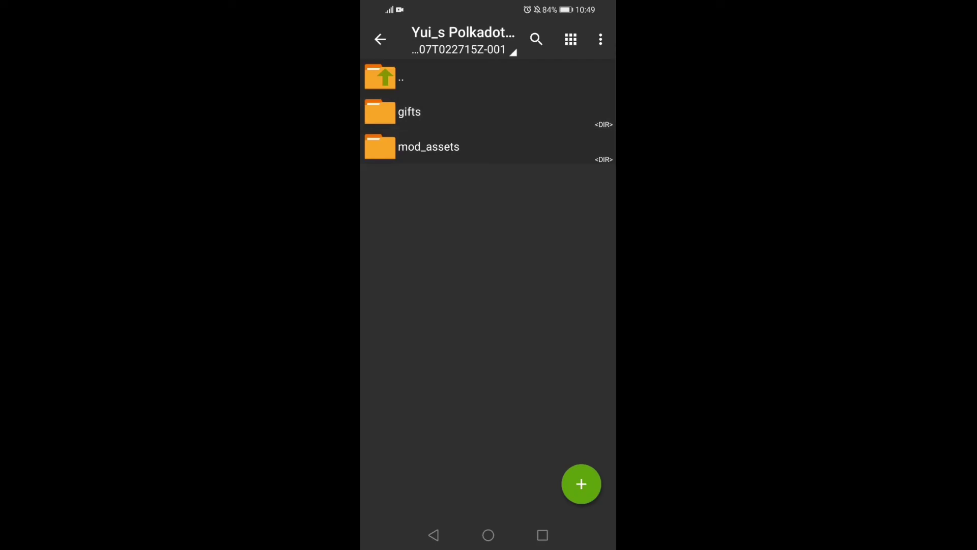
{"action": "left_click", "coordinate": [524, 143]}
{"action": "left_click", "coordinate": [488, 112]}
{"action": "left_click", "coordinate": [428, 405]}
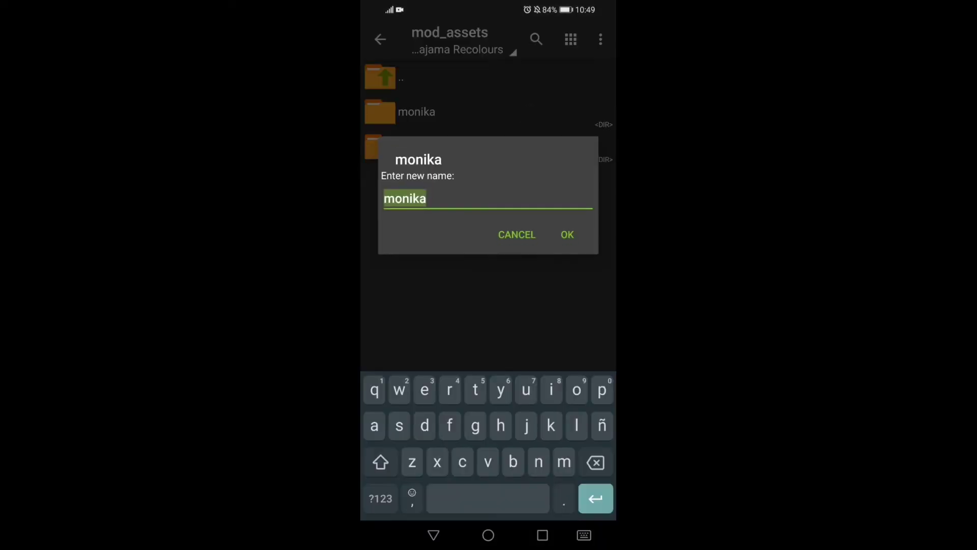
{"action": "type", "text": "x-"}
{"action": "left_click", "coordinate": [567, 235]}
{"action": "left_click", "coordinate": [412, 146]}
Rename thumbs to x-thumbs and add x- to the blue and brown pajama thumbnails.
{"action": "left_click", "coordinate": [427, 405]}
{"action": "left_click", "coordinate": [384, 199]}
{"action": "type", "text": "x-"}
{"action": "left_click", "coordinate": [567, 235]}
{"action": "left_click", "coordinate": [419, 146]}
{"action": "left_click", "coordinate": [485, 111]}
{"action": "left_click", "coordinate": [427, 404]}
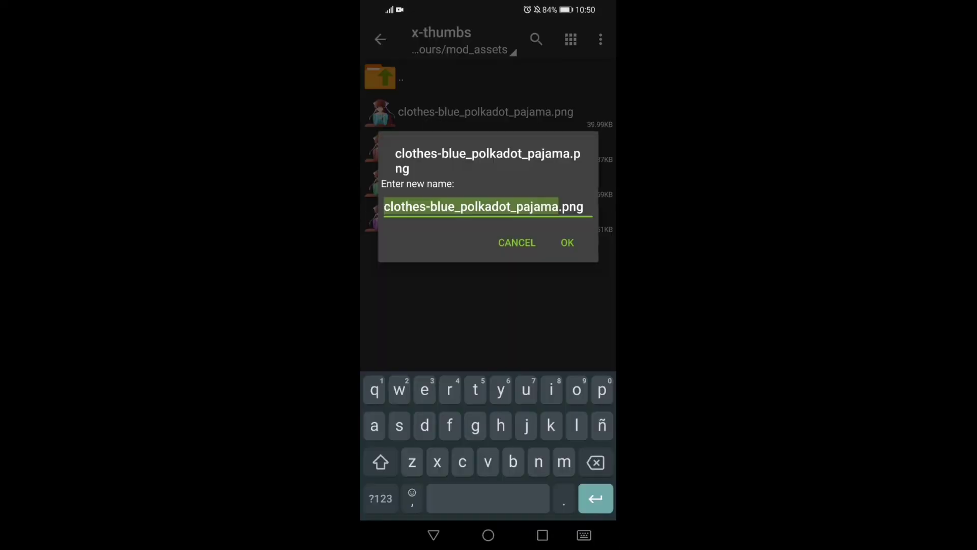
{"action": "type", "text": "x-"}
{"action": "left_click", "coordinate": [566, 241]}
{"action": "left_click", "coordinate": [419, 146]}
{"action": "left_click", "coordinate": [428, 469]}
{"action": "left_click", "coordinate": [384, 206]}
{"action": "type", "text": "x-"}
{"action": "left_click", "coordinate": [568, 247]}
Add the x- prefix to the green and purple pajama thumbnails.
{"action": "left_click", "coordinate": [476, 182]}
{"action": "left_click", "coordinate": [428, 469]}
{"action": "left_click", "coordinate": [384, 207]}
{"action": "type", "text": "x-"}
{"action": "left_click", "coordinate": [568, 248]}
{"action": "left_click", "coordinate": [492, 217]}
{"action": "left_click", "coordinate": [427, 469]}
{"action": "type", "text": "x-"}
{"action": "left_click", "coordinate": [568, 247]}
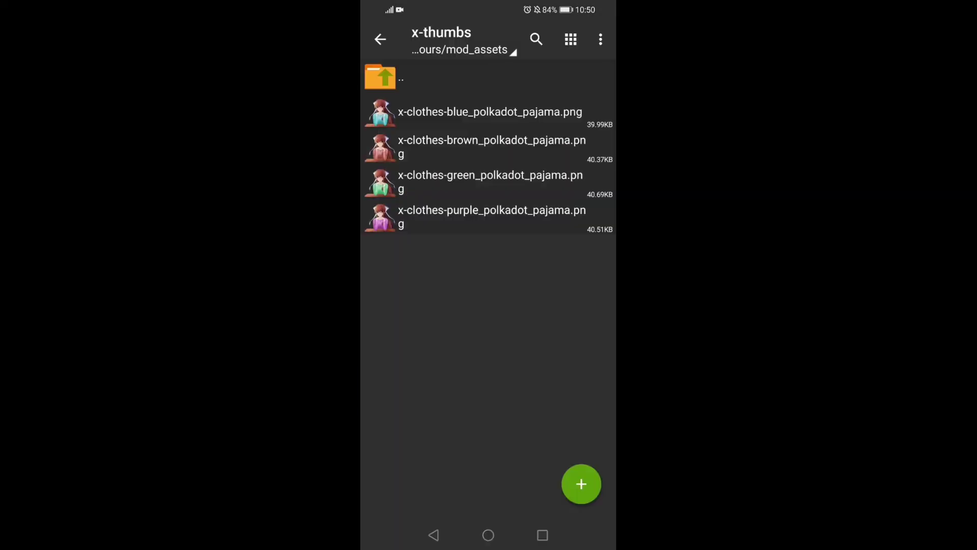
{"action": "left_click", "coordinate": [443, 77]}
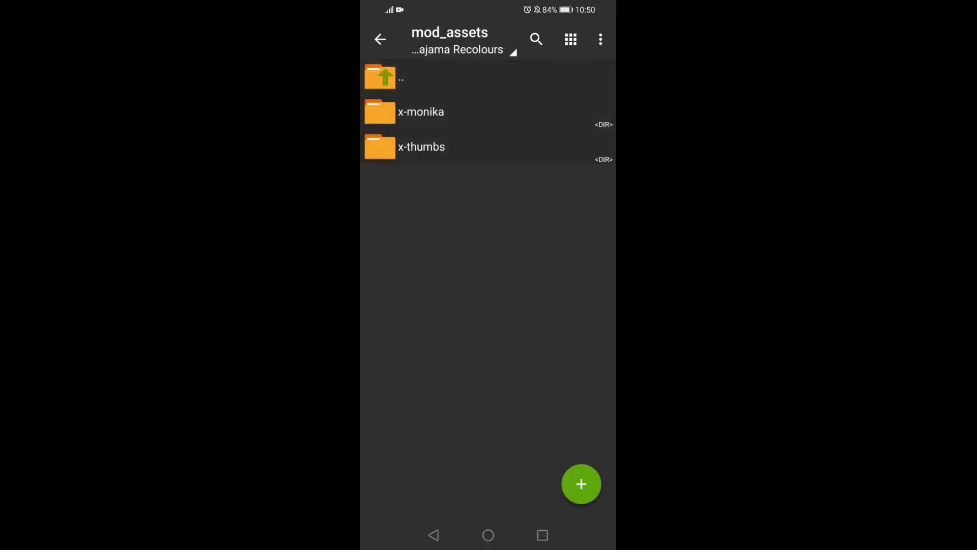
Inside x-monika, rename the c and j folders to x-c and x-j.
{"action": "right_click", "coordinate": [430, 146]}
{"action": "key", "text": "Escape"}
{"action": "left_click", "coordinate": [420, 112]}
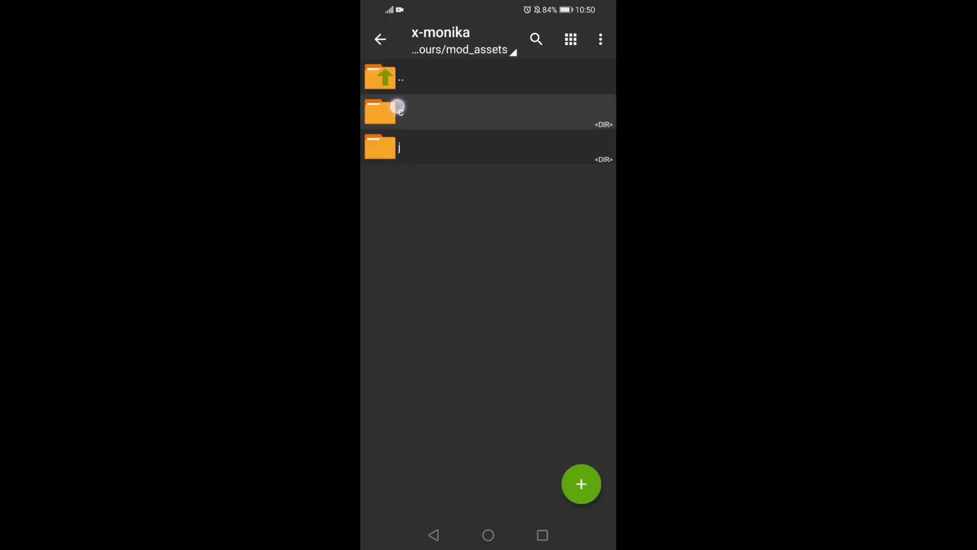
{"action": "right_click", "coordinate": [401, 112]}
{"action": "left_click", "coordinate": [421, 401]}
{"action": "left_click", "coordinate": [384, 207]}
{"action": "type", "text": "x-"}
{"action": "left_click", "coordinate": [568, 235]}
{"action": "right_click", "coordinate": [400, 146]}
{"action": "left_click", "coordinate": [420, 401]}
{"action": "left_click", "coordinate": [567, 235]}
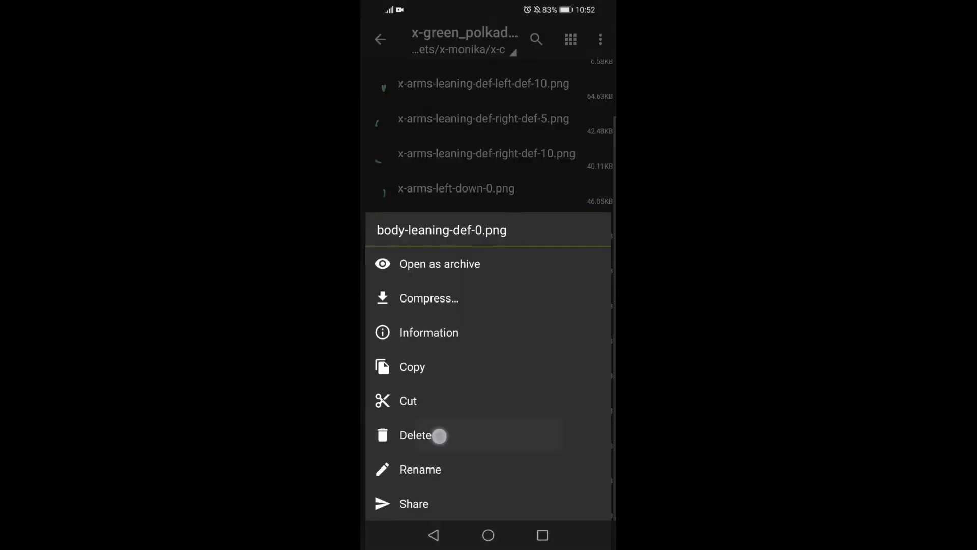
Add the x- prefix to the body-leaning-def pose images in x-c.
{"action": "left_click", "coordinate": [519, 306]}
{"action": "right_click", "coordinate": [400, 428]}
{"action": "left_click", "coordinate": [421, 471]}
{"action": "type", "text": "xbody-leaning-def-0.png"}
{"action": "left_click", "coordinate": [567, 235]}
{"action": "right_click", "coordinate": [401, 435]}
{"action": "left_click", "coordinate": [429, 534]}
{"action": "type", "text": "x-"}
Select x-monika and x-thumbs in mod_assets and cut them.
{"action": "left_click", "coordinate": [580, 234]}
{"action": "left_click", "coordinate": [381, 40]}
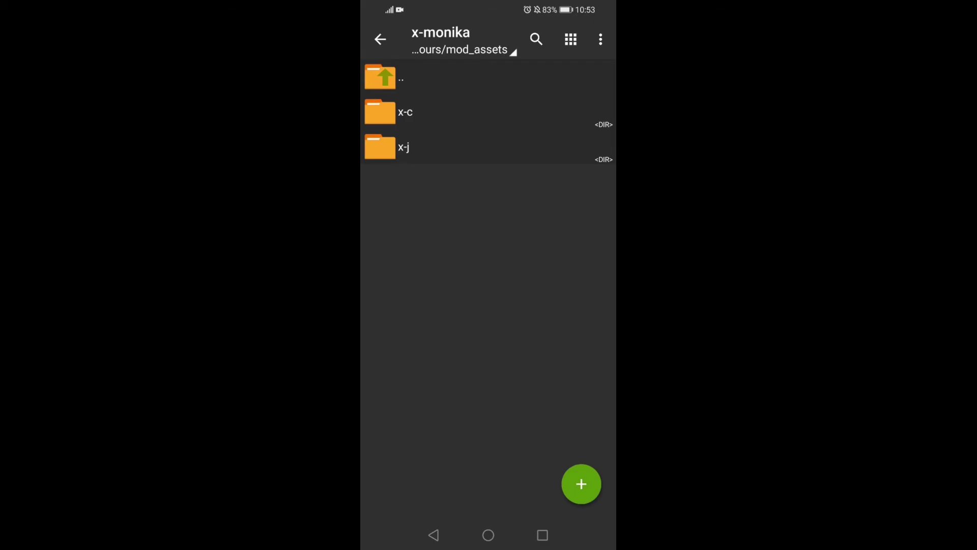
{"action": "left_click", "coordinate": [439, 77]}
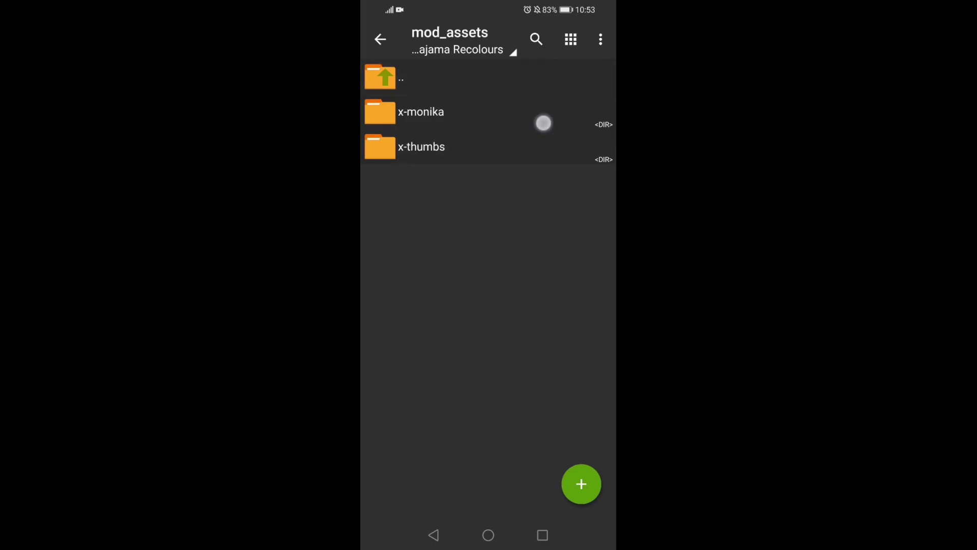
{"action": "right_click", "coordinate": [532, 112]}
{"action": "left_click", "coordinate": [489, 147]}
{"action": "left_click", "coordinate": [472, 112]}
{"action": "right_click", "coordinate": [471, 111]}
{"action": "left_click", "coordinate": [408, 469]}
Paste them into MonikaAfterStoryv0.12.5.1/assets/x-game/x-mod_assets.
{"action": "left_click", "coordinate": [402, 79]}
{"action": "left_click", "coordinate": [443, 76]}
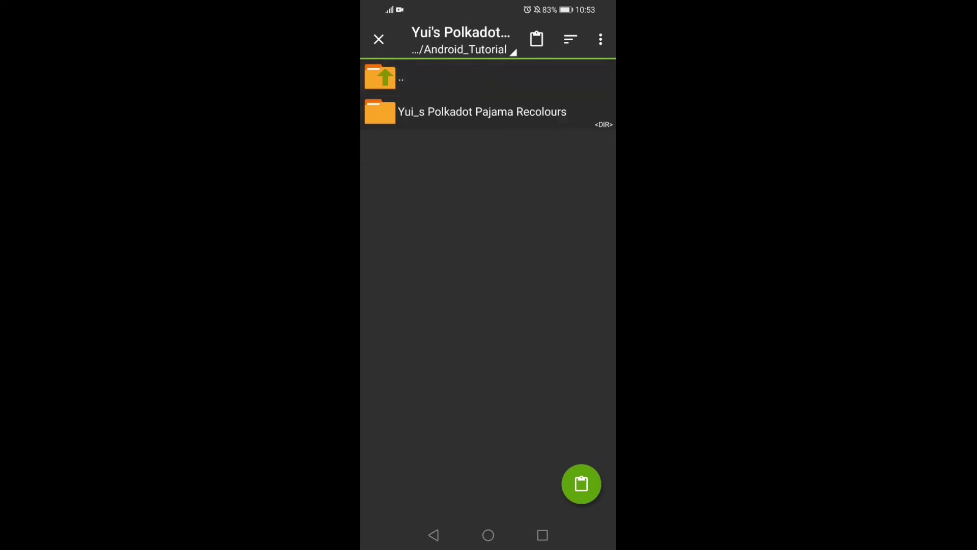
{"action": "left_click", "coordinate": [465, 182]}
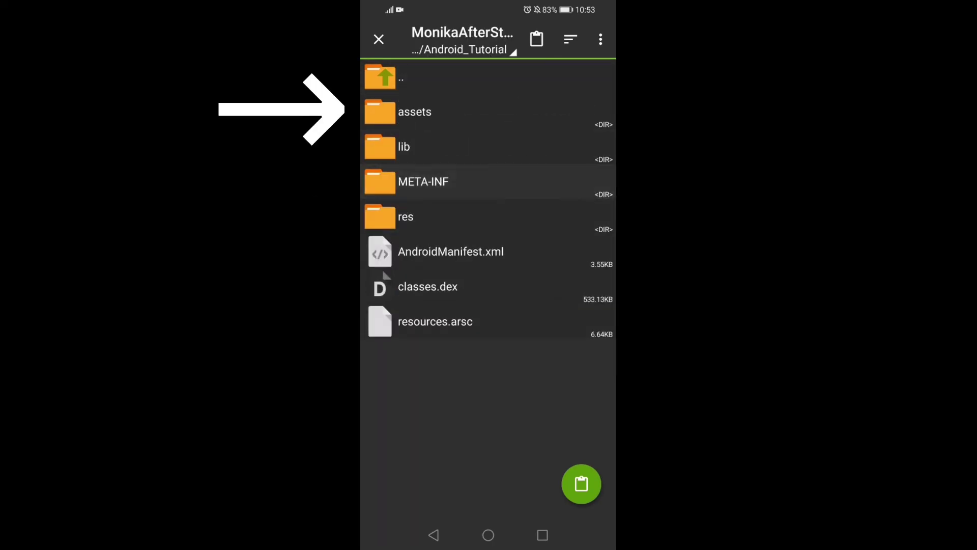
{"action": "left_click", "coordinate": [484, 110]}
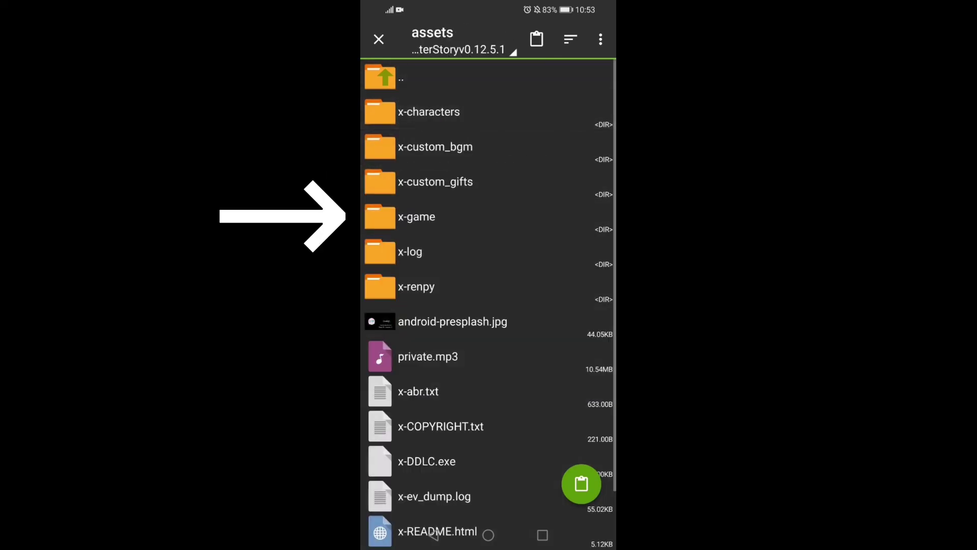
{"action": "left_click", "coordinate": [473, 218]}
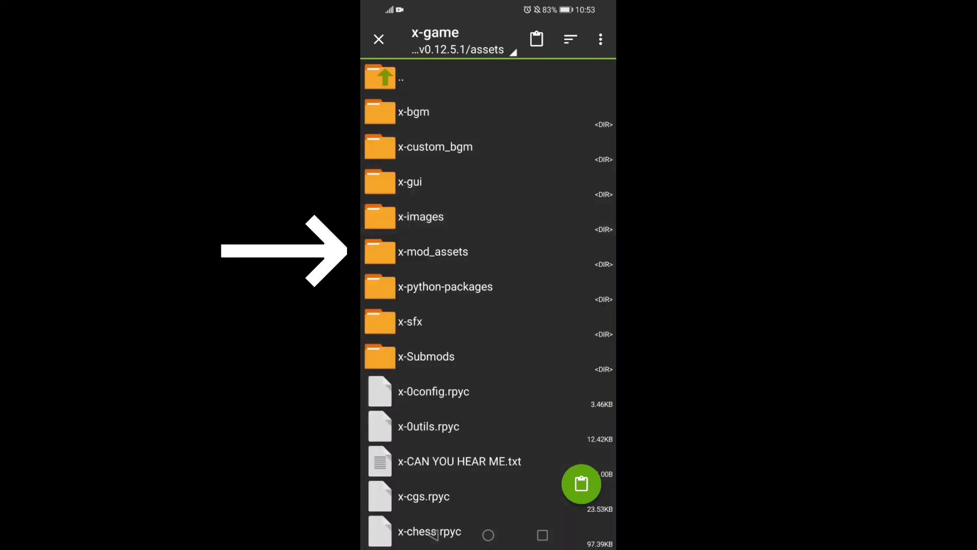
{"action": "left_click", "coordinate": [495, 259]}
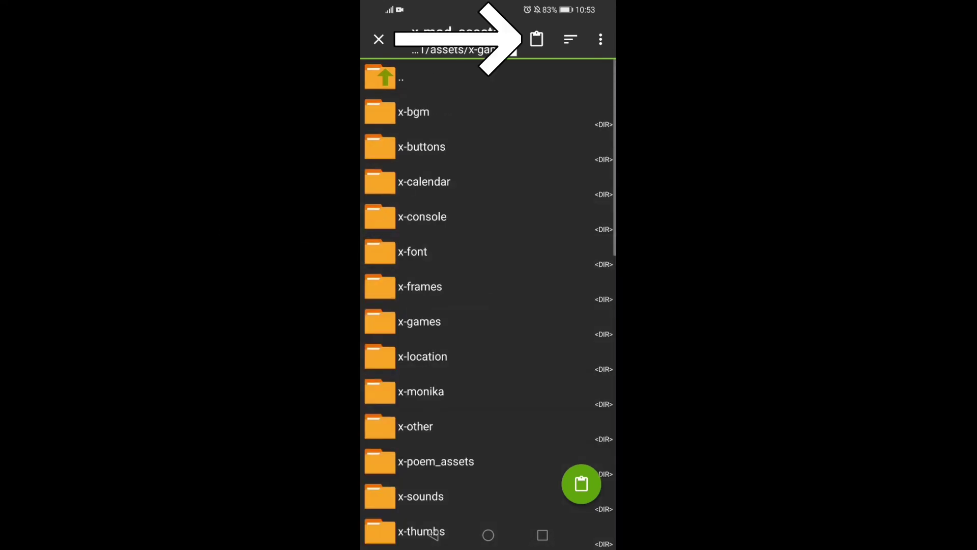
{"action": "left_click_drag", "start_coordinate": [558, 305], "coordinate": [557, 100]}
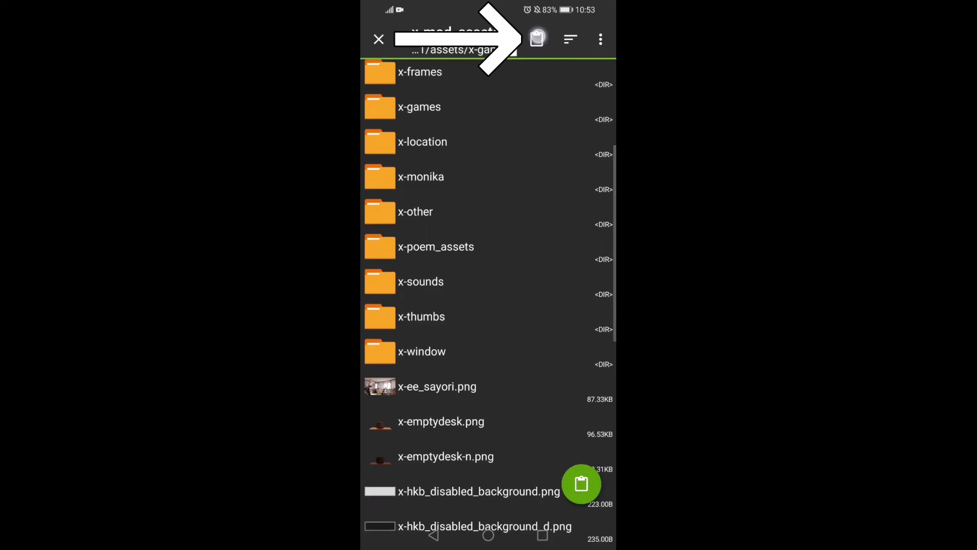
{"action": "left_click", "coordinate": [536, 39]}
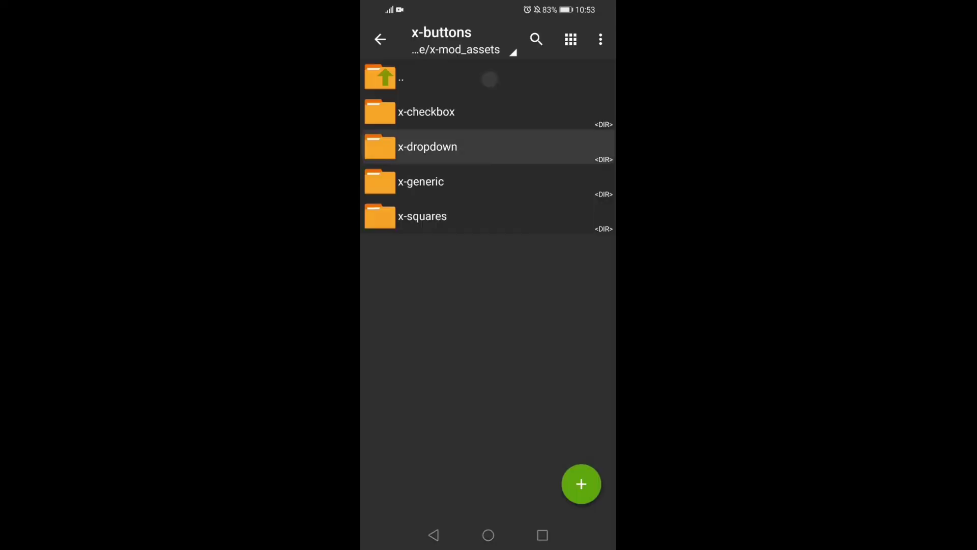
{"action": "left_click", "coordinate": [473, 77]}
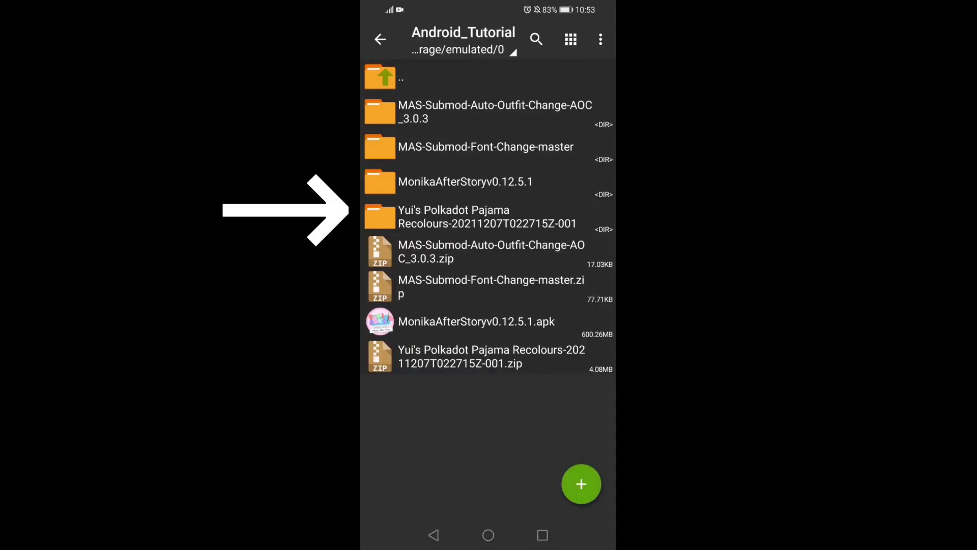
Copy the four pajama json files from the recolour's mod_assets/x-monika/x-j folder.
{"action": "left_click", "coordinate": [519, 217]}
{"action": "left_click", "coordinate": [526, 108]}
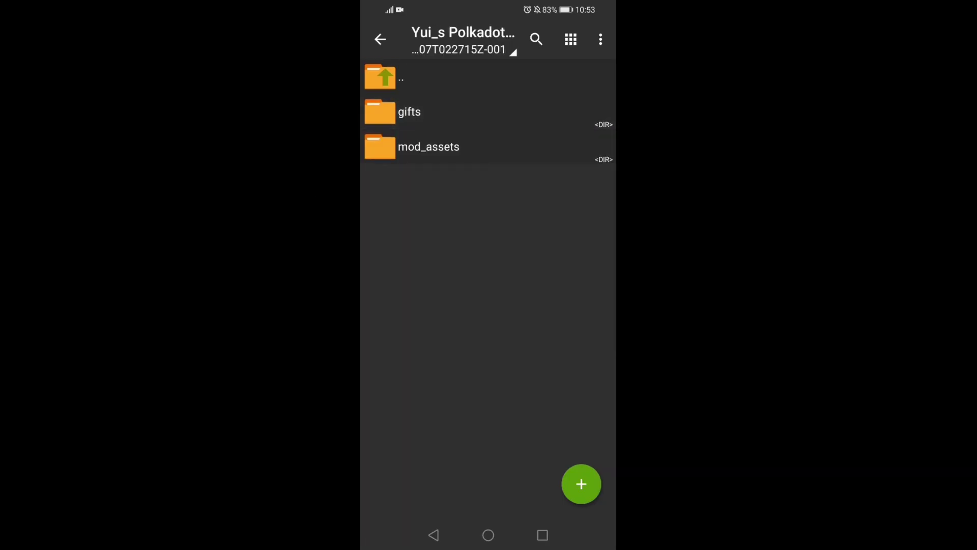
{"action": "left_click", "coordinate": [501, 147]}
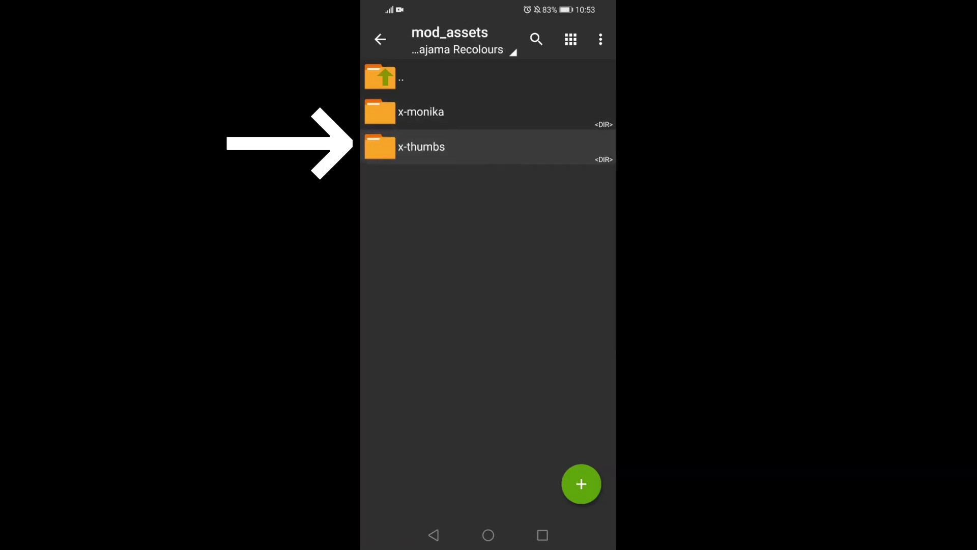
{"action": "left_click", "coordinate": [502, 117]}
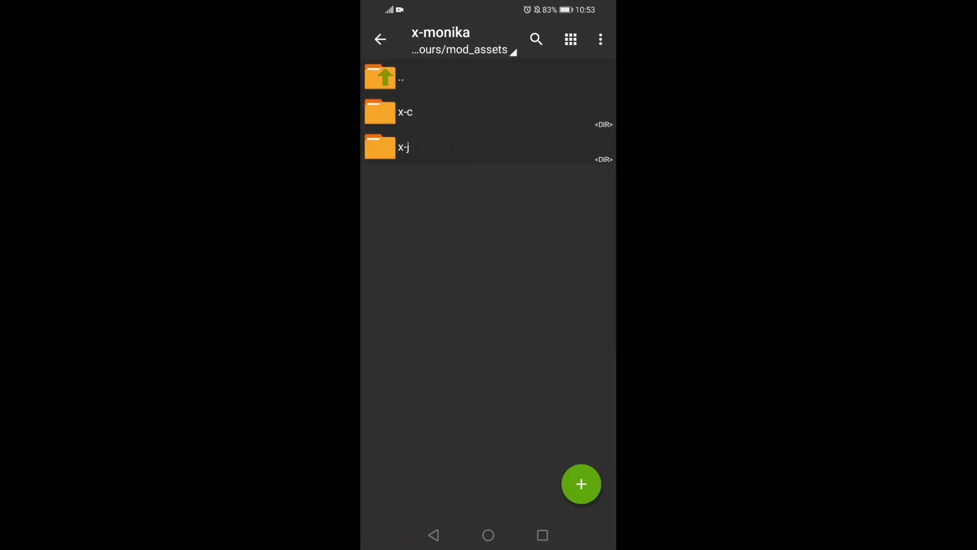
{"action": "left_click", "coordinate": [472, 152]}
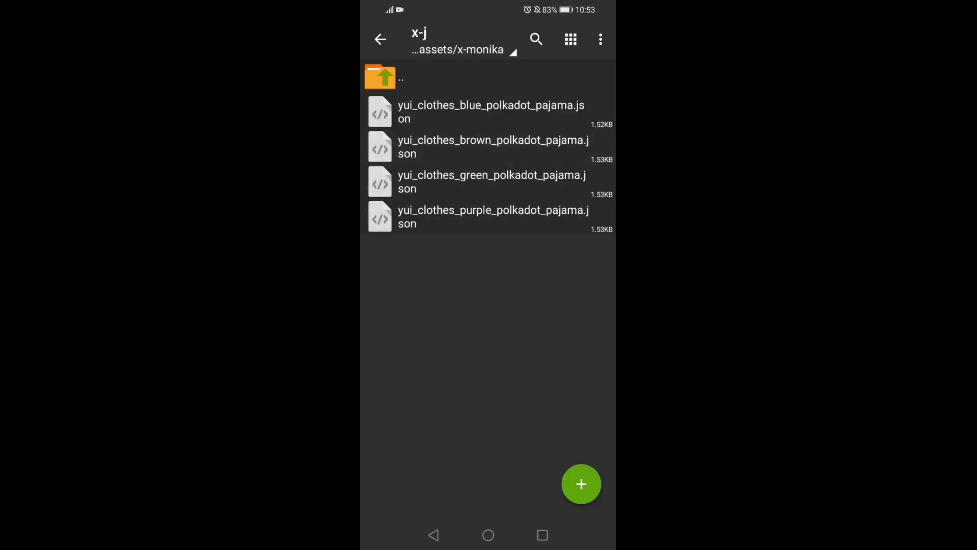
{"action": "left_click", "coordinate": [532, 122]}
{"action": "left_click", "coordinate": [471, 173]}
{"action": "left_click", "coordinate": [380, 112]}
{"action": "left_click", "coordinate": [380, 147]}
{"action": "left_click", "coordinate": [379, 181]}
{"action": "left_click", "coordinate": [379, 216]}
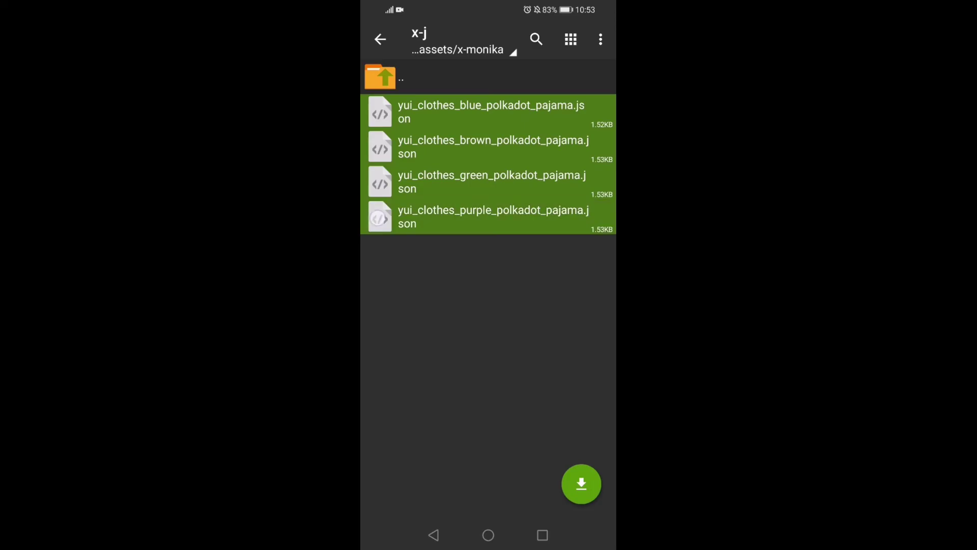
{"action": "left_click", "coordinate": [492, 163]}
{"action": "left_click", "coordinate": [452, 407]}
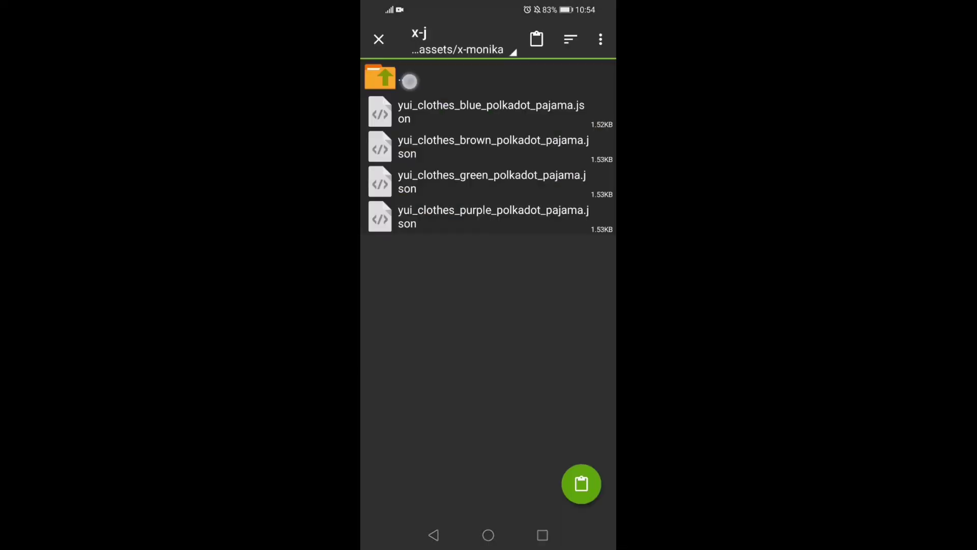
Paste the four json files into Android/data/com.ddlc.mas/custom_gifts.
{"action": "left_click", "coordinate": [410, 78]}
{"action": "left_click", "coordinate": [410, 78]}
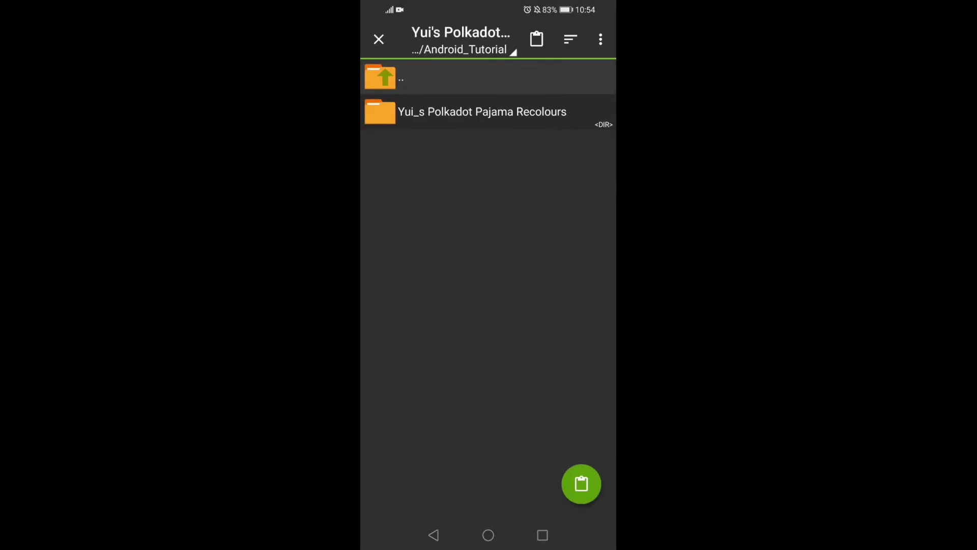
{"action": "left_click", "coordinate": [410, 78]}
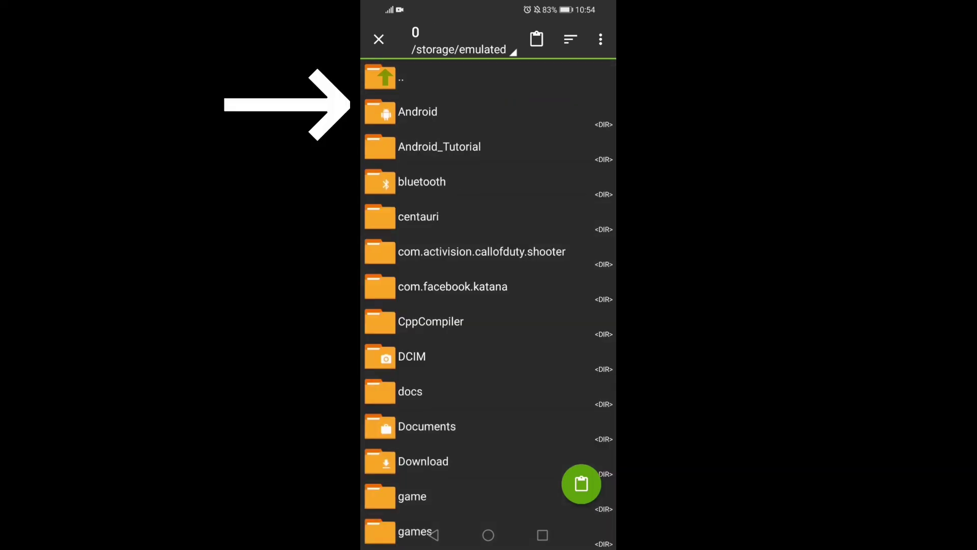
{"action": "left_click", "coordinate": [428, 112]}
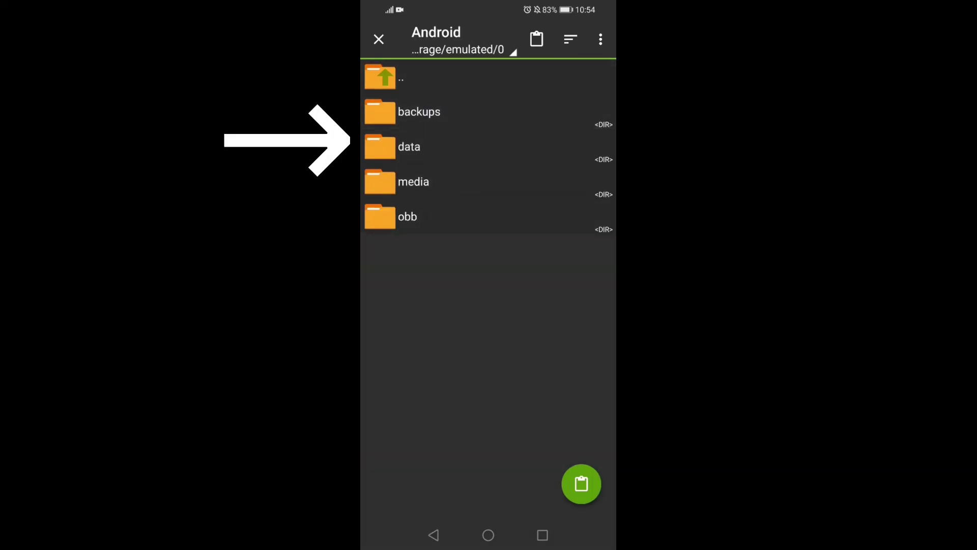
{"action": "left_click", "coordinate": [444, 148]}
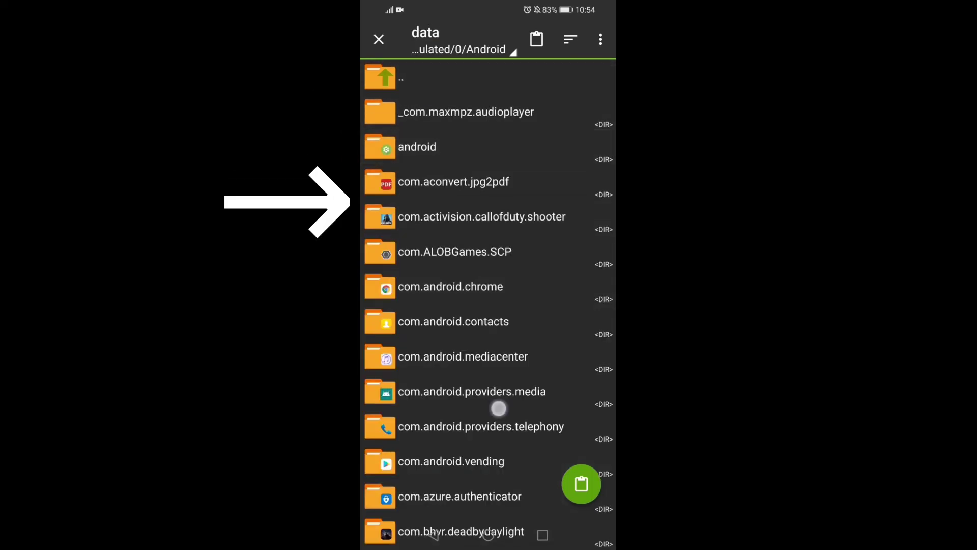
{"action": "scroll", "coordinate": [489, 305], "scroll_direction": "down", "scroll_amount": 5}
{"action": "left_click", "coordinate": [476, 372]}
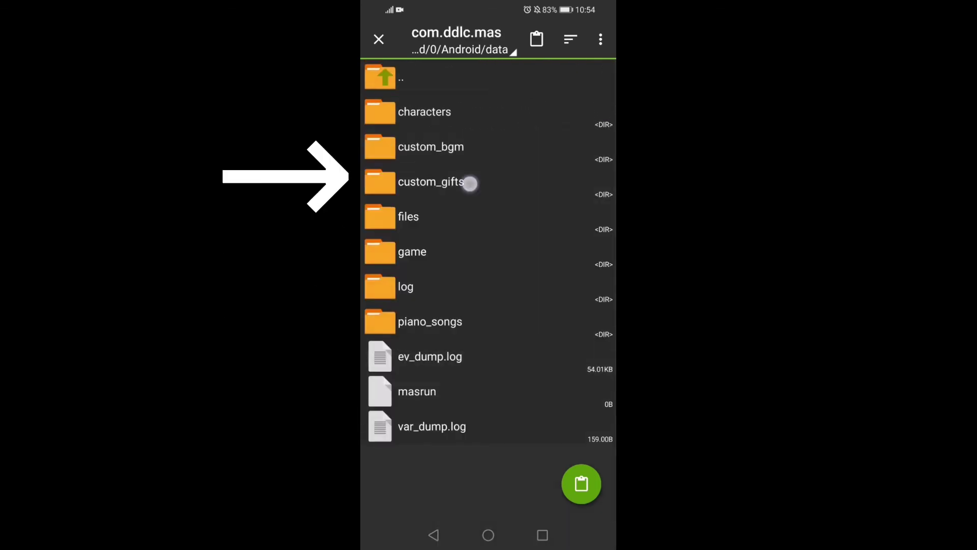
{"action": "left_click", "coordinate": [470, 183]}
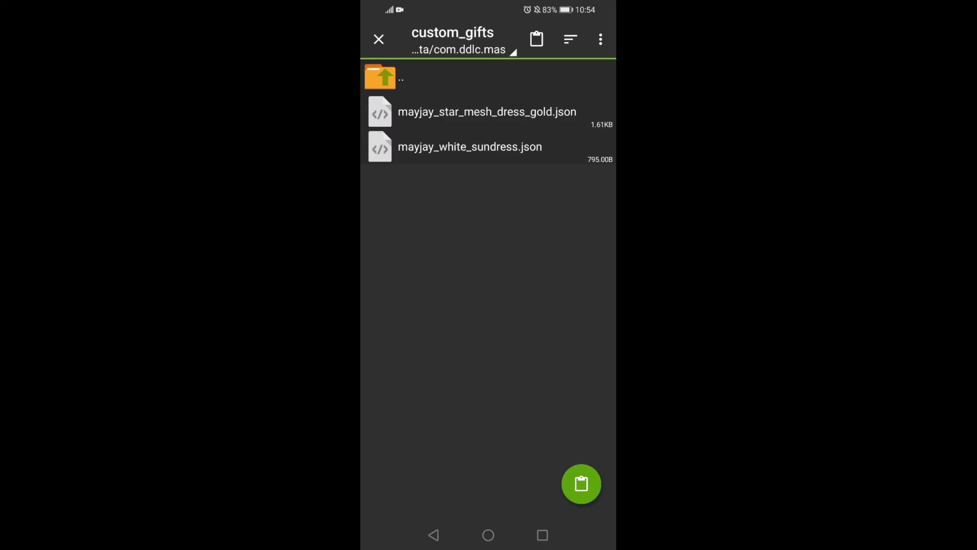
{"action": "left_click", "coordinate": [581, 483]}
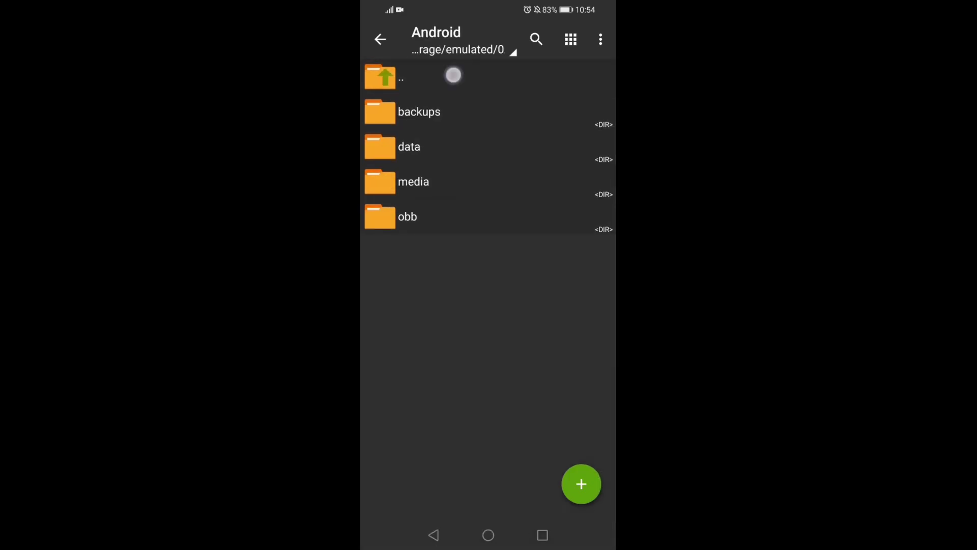
In Android_Tutorial, append _Custom to the MonikaAfterStoryv0.12.5.1 folder name and open it.
{"action": "left_click", "coordinate": [442, 150]}
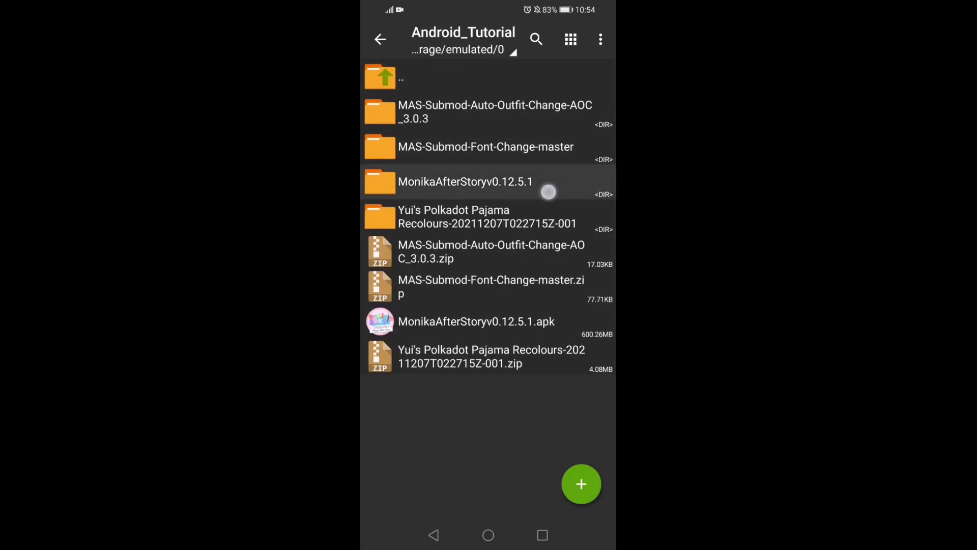
{"action": "right_click", "coordinate": [548, 187]}
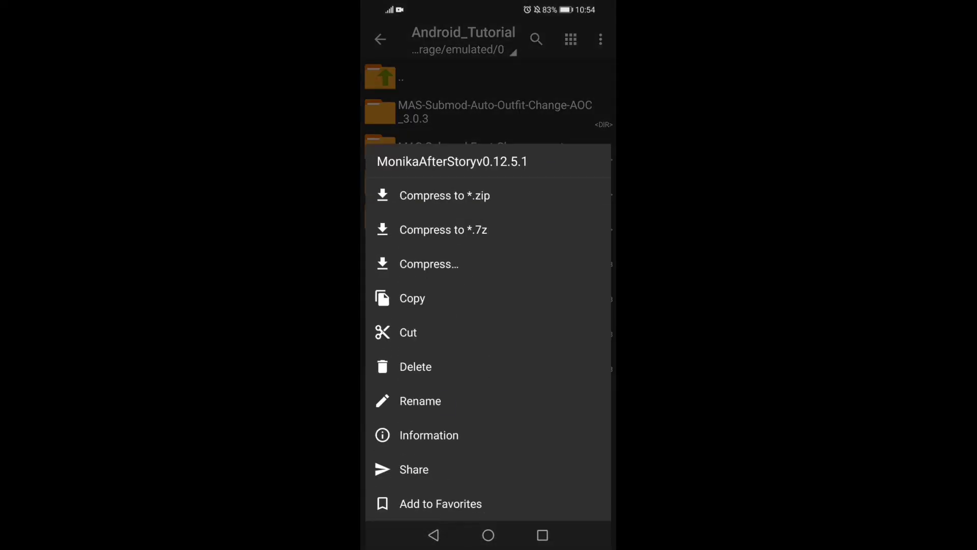
{"action": "left_click", "coordinate": [445, 401]}
{"action": "left_click", "coordinate": [538, 197]}
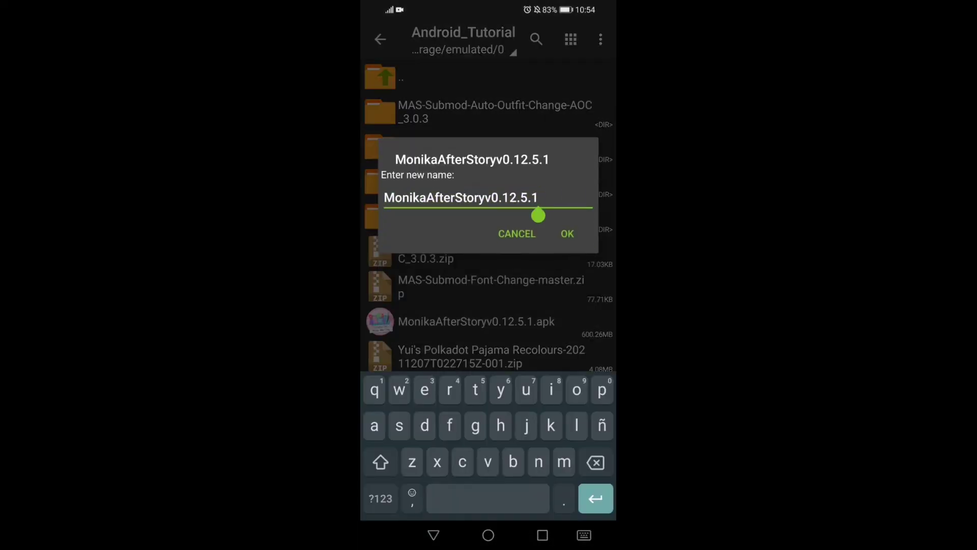
{"action": "type", "text": "_Cu"}
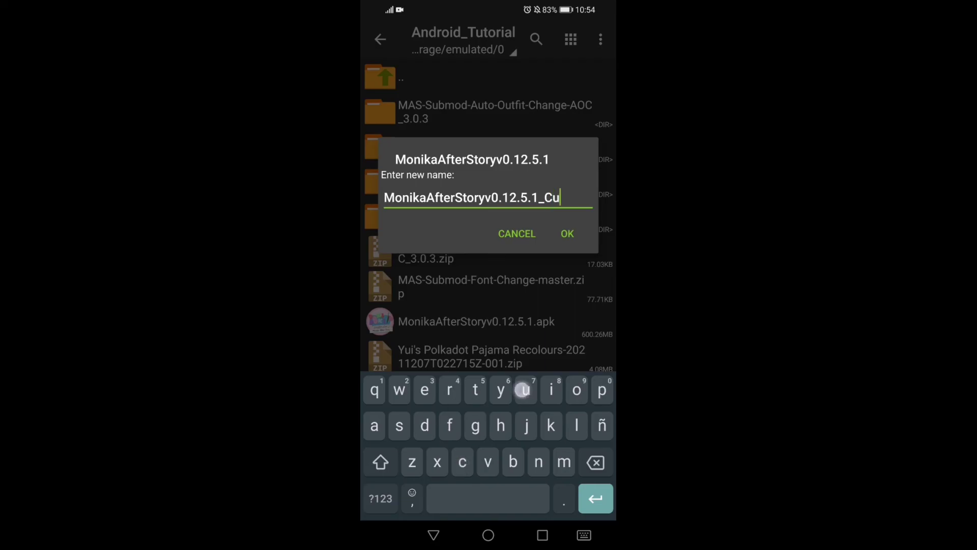
{"action": "type", "text": "stimi"}
{"action": "key", "text": "BackSpace"}
{"action": "key", "text": "BackSpace"}
{"action": "key", "text": "BackSpace"}
{"action": "type", "text": "om"}
{"action": "left_click", "coordinate": [567, 234]}
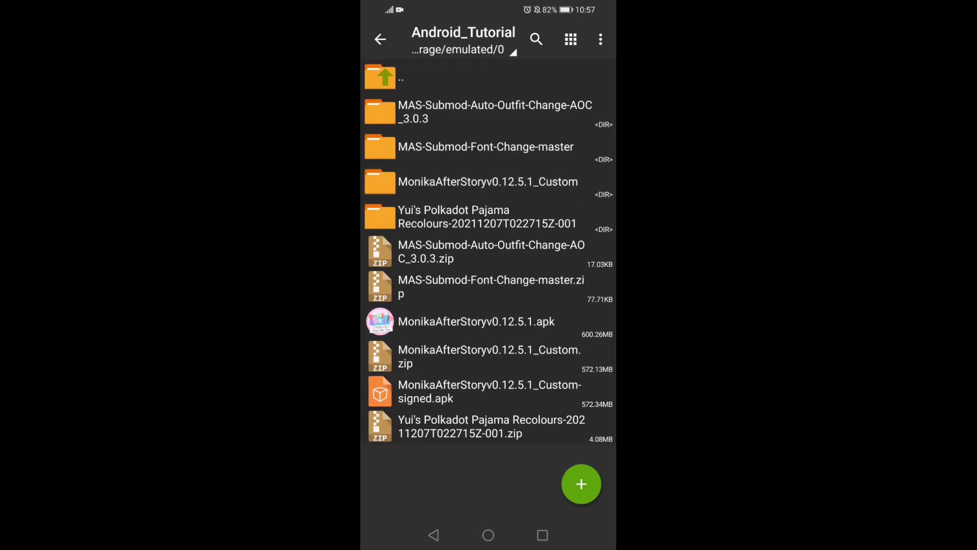
{"action": "left_click", "coordinate": [573, 183]}
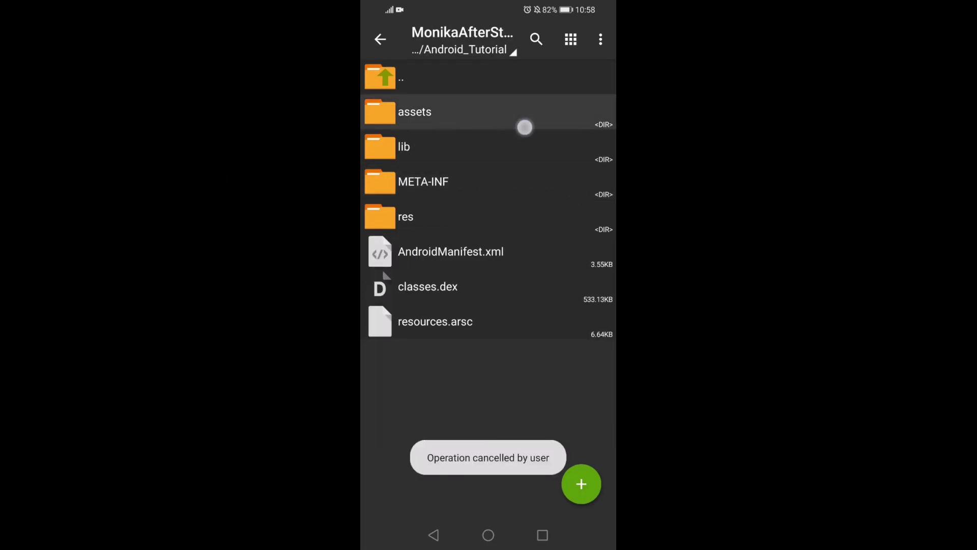
Select all items in the _Custom folder and compress them into MonikaAfterStoryv0.12.5.1_Custom.zip.
{"action": "left_click_drag", "start_coordinate": [524, 115], "coordinate": [524, 324]}
{"action": "left_click", "coordinate": [582, 483]}
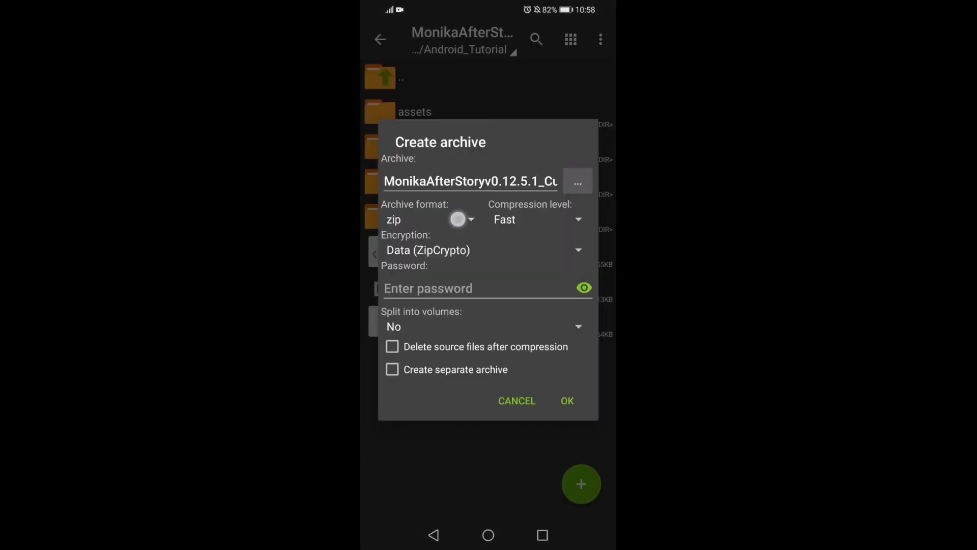
{"action": "left_click", "coordinate": [568, 405]}
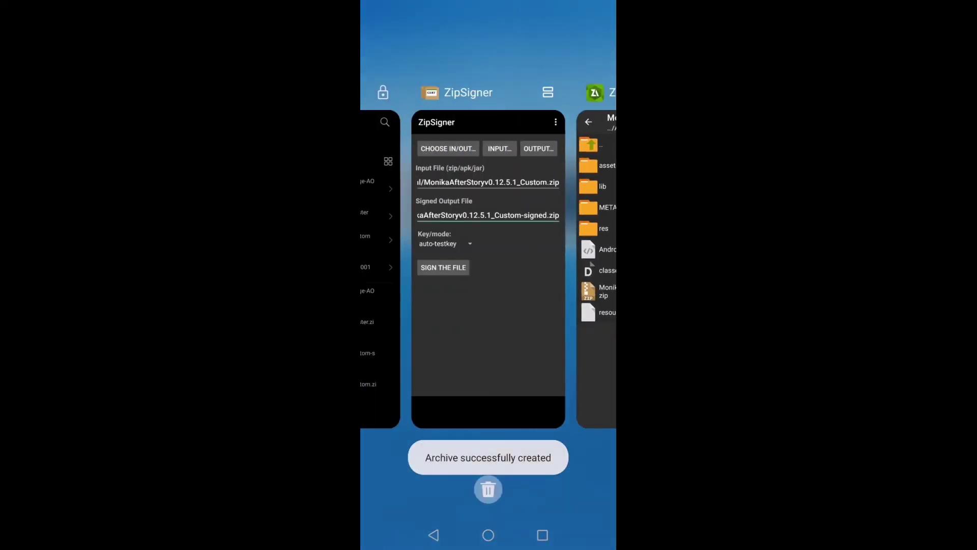
In ZipSigner, choose MonikaAfterStoryv0.12.5.1_Custom.zip as the file to sign.
{"action": "left_click", "coordinate": [465, 275]}
{"action": "left_click", "coordinate": [507, 84]}
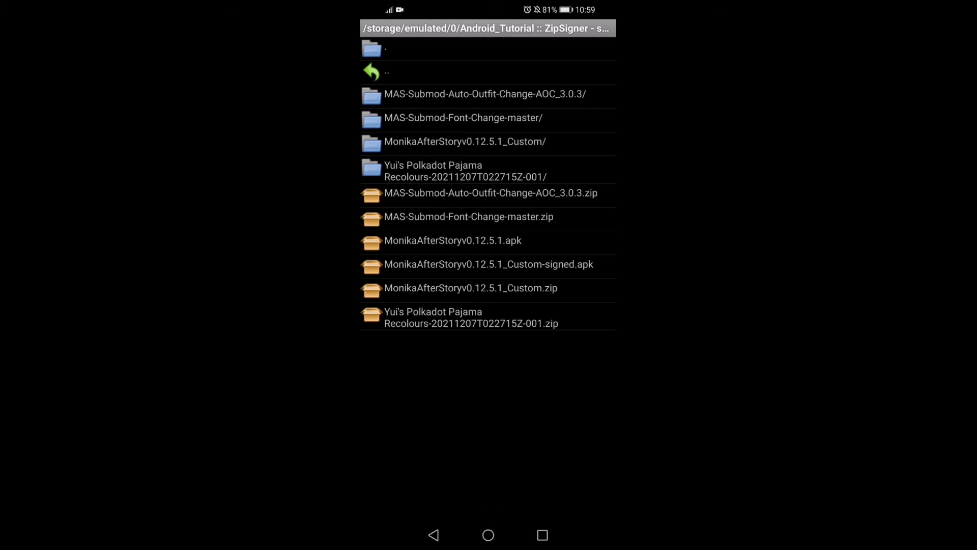
{"action": "left_click", "coordinate": [453, 241]}
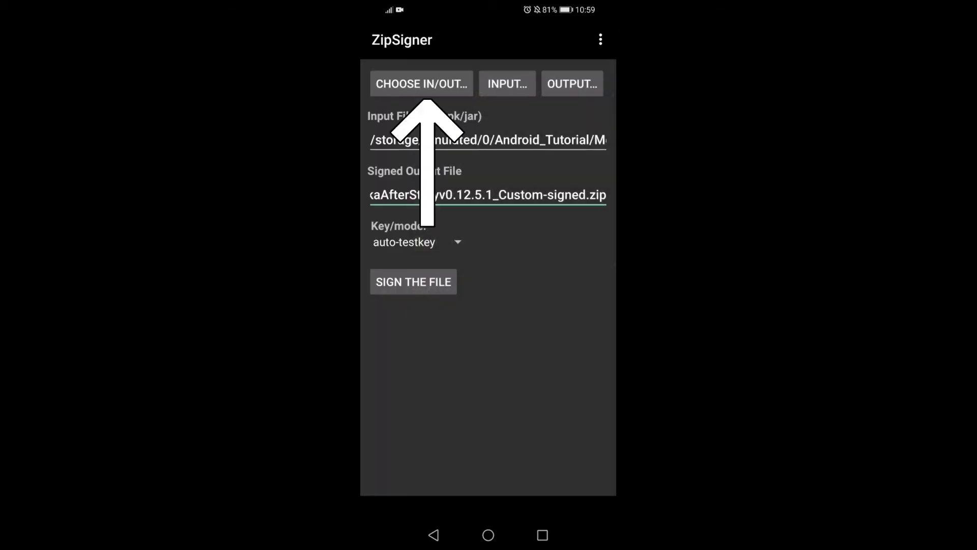
{"action": "left_click", "coordinate": [420, 84]}
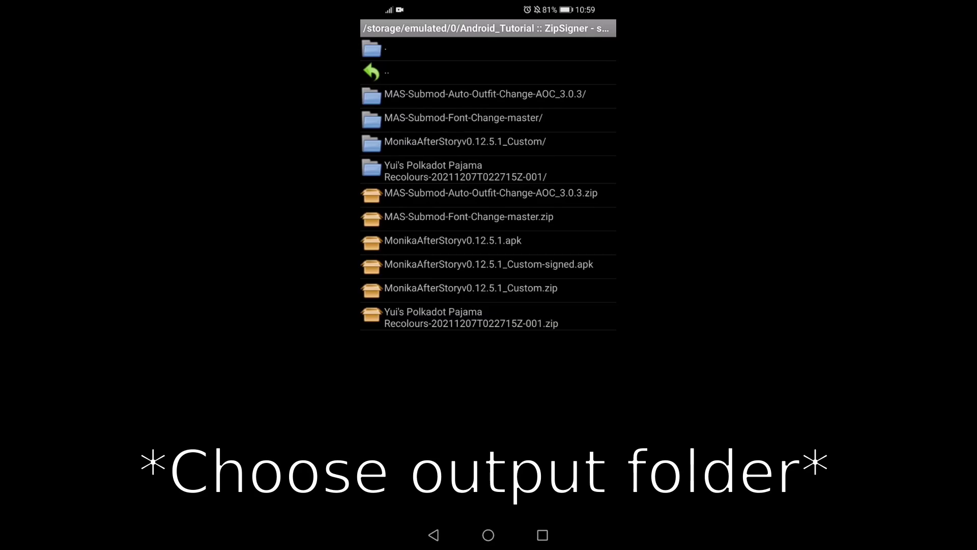
{"action": "left_click", "coordinate": [465, 141]}
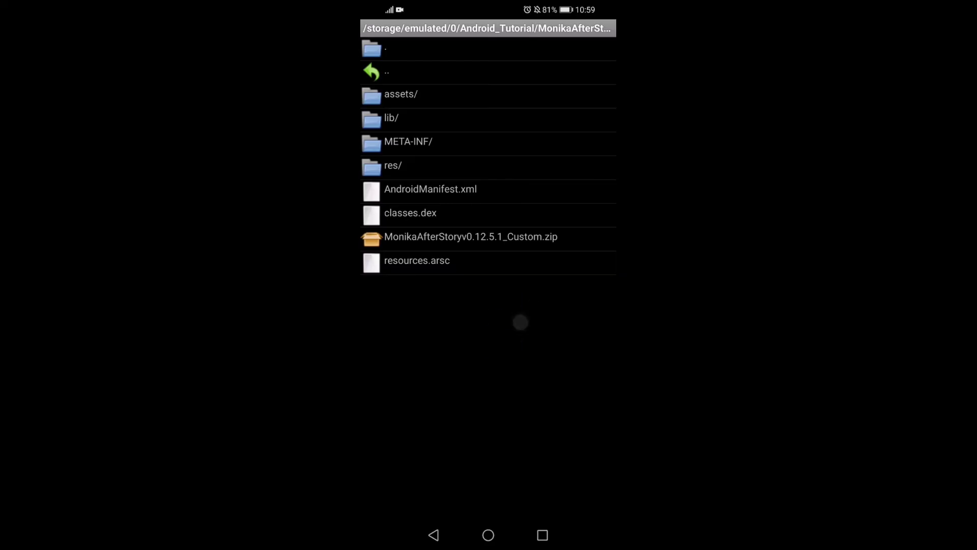
{"action": "left_click", "coordinate": [470, 237]}
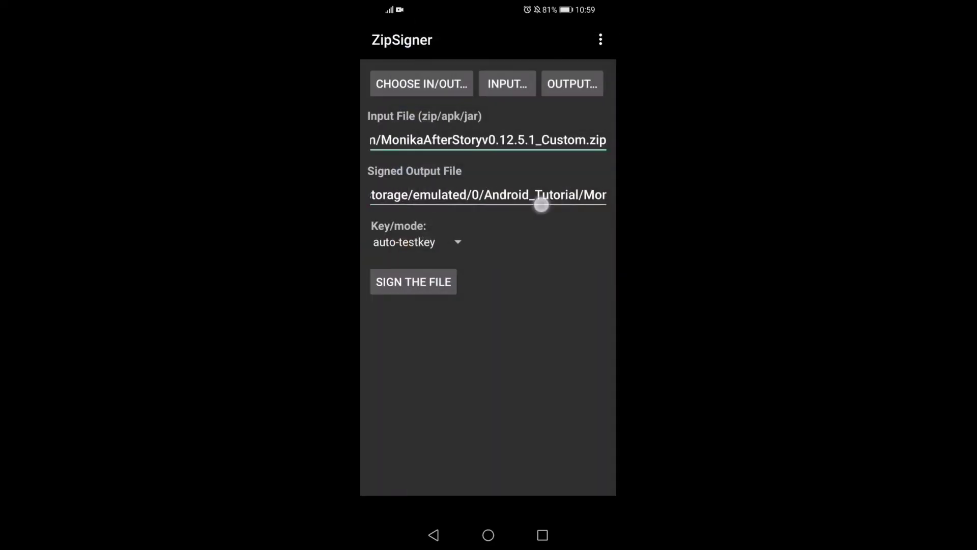
Name the output MonikaAfterStoryv0.12.5.1_Custom-signed2.zip and start signing.
{"action": "left_click_drag", "start_coordinate": [466, 213], "coordinate": [553, 202]}
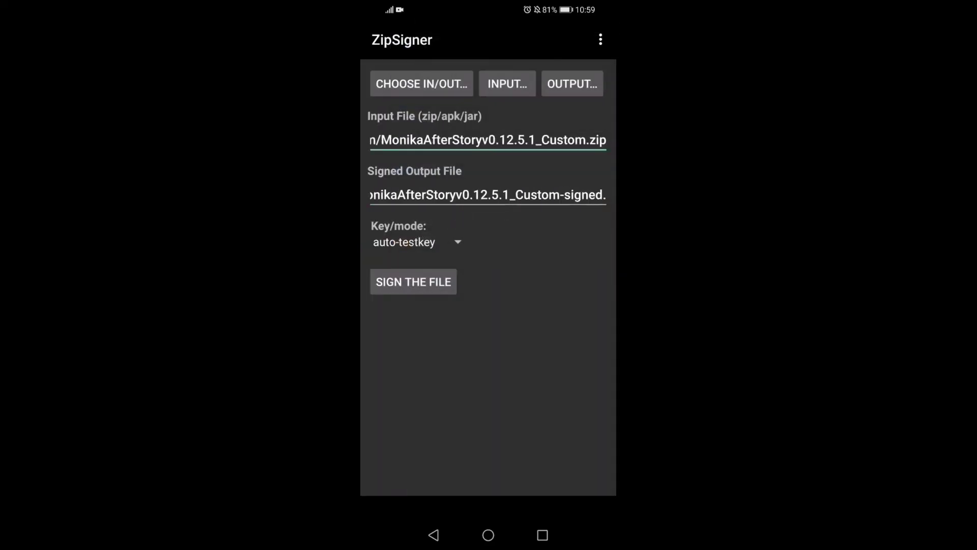
{"action": "left_click", "coordinate": [584, 195]}
{"action": "left_click", "coordinate": [380, 498]}
{"action": "left_click", "coordinate": [399, 390]}
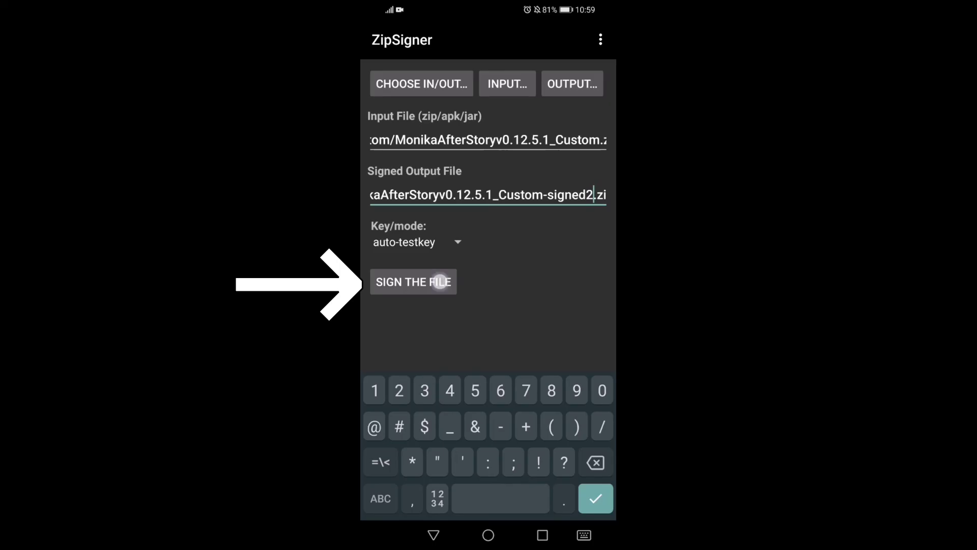
{"action": "left_click", "coordinate": [440, 282]}
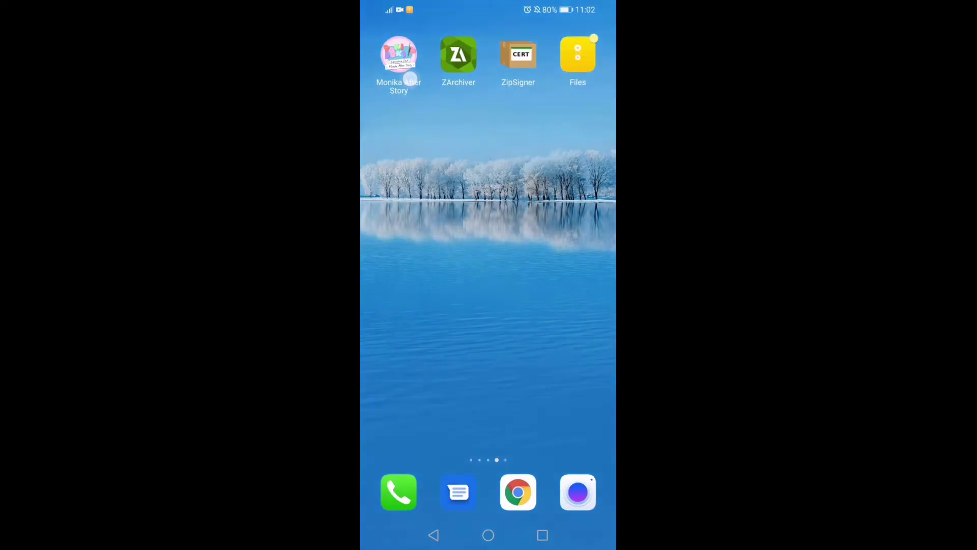
Uninstall the existing Monika After Story app from its home-screen icon.
{"action": "left_click", "coordinate": [447, 162]}
{"action": "left_click", "coordinate": [448, 161]}
{"action": "left_click", "coordinate": [398, 56]}
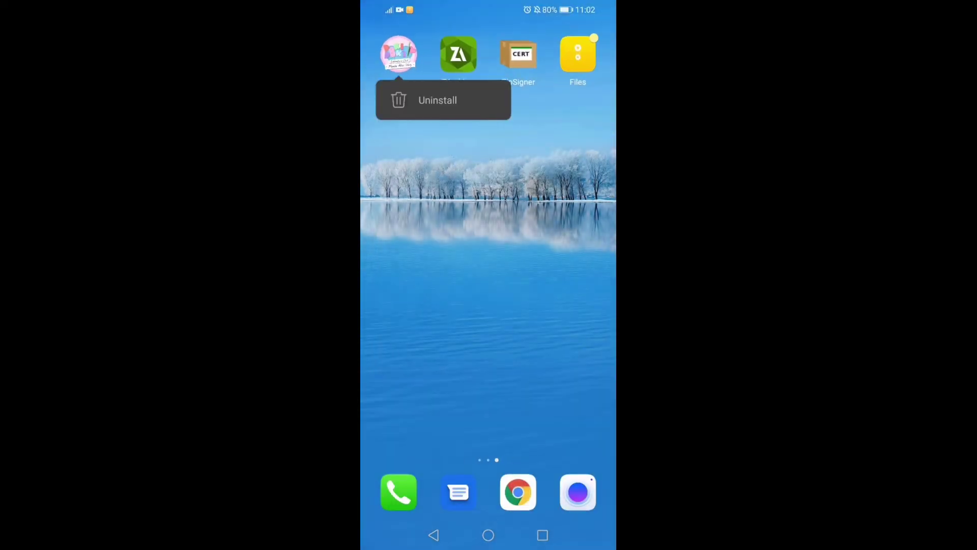
{"action": "left_click", "coordinate": [437, 101]}
{"action": "left_click", "coordinate": [565, 306]}
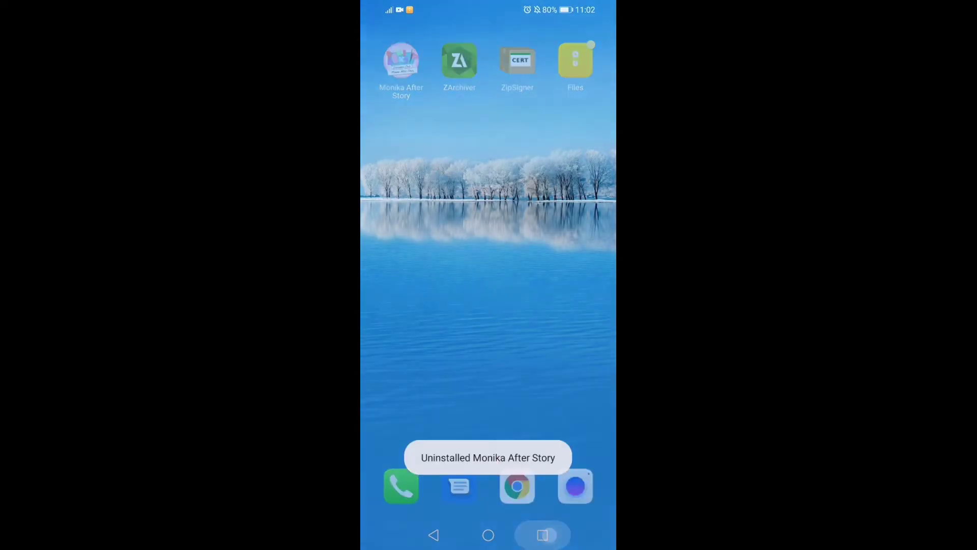
{"action": "left_click", "coordinate": [488, 278]}
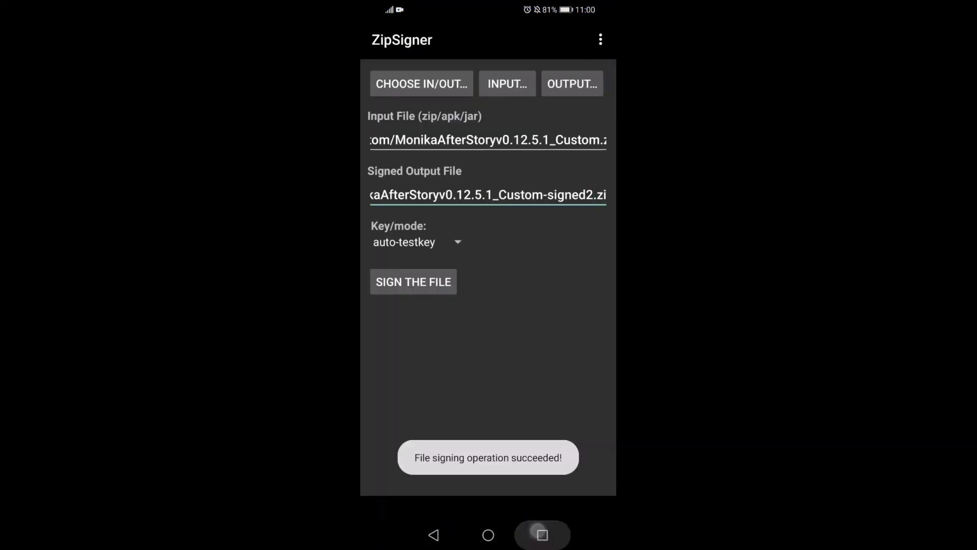
In Files, rename MonikaAfterStoryv0.12.5.1_Custom-signed2.zip to .apk and accept the extension warning.
{"action": "left_click", "coordinate": [542, 534]}
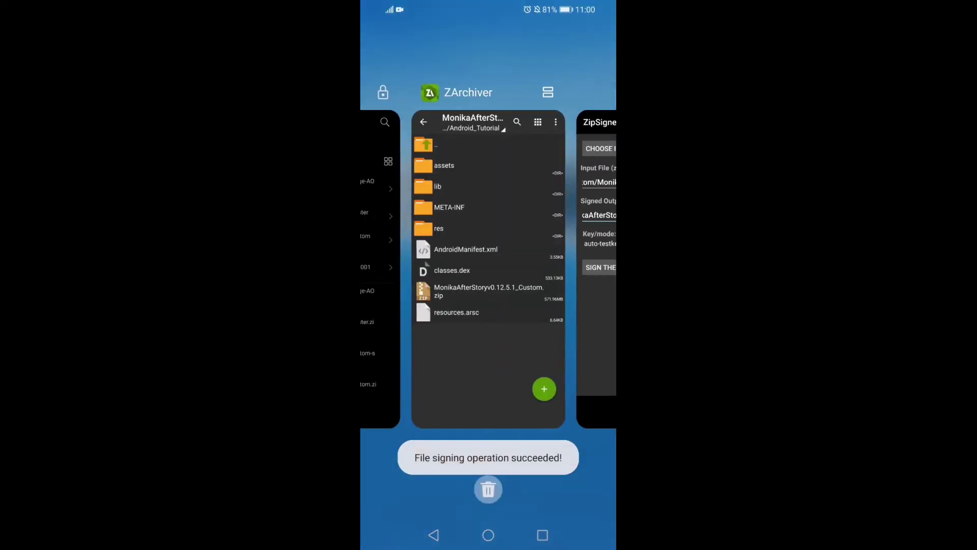
{"action": "left_click", "coordinate": [381, 388]}
{"action": "left_click", "coordinate": [557, 236]}
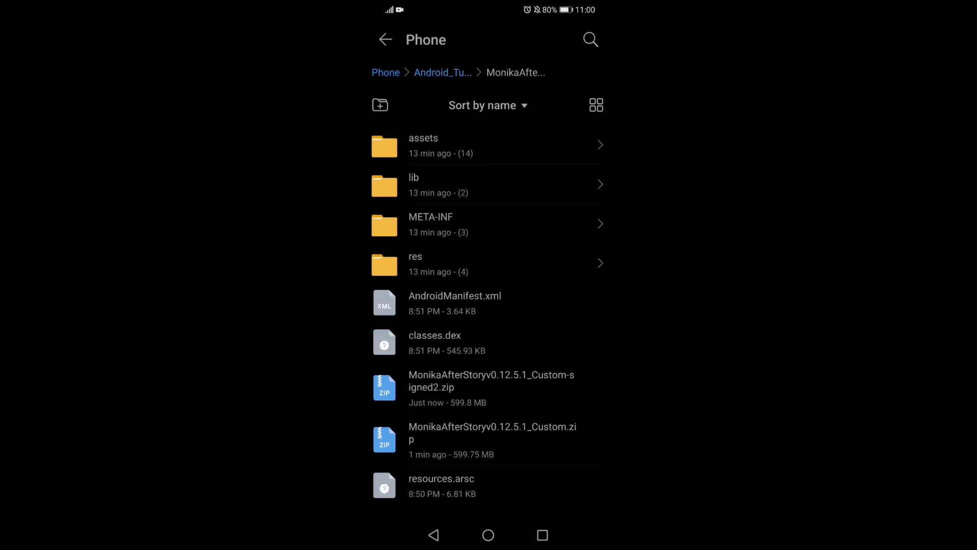
{"action": "left_click", "coordinate": [568, 401]}
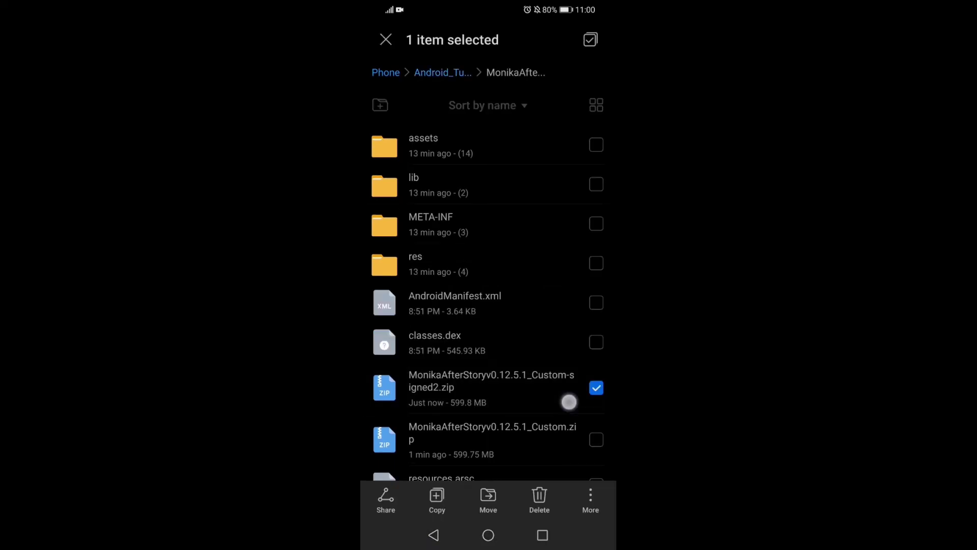
{"action": "left_click", "coordinate": [590, 501]}
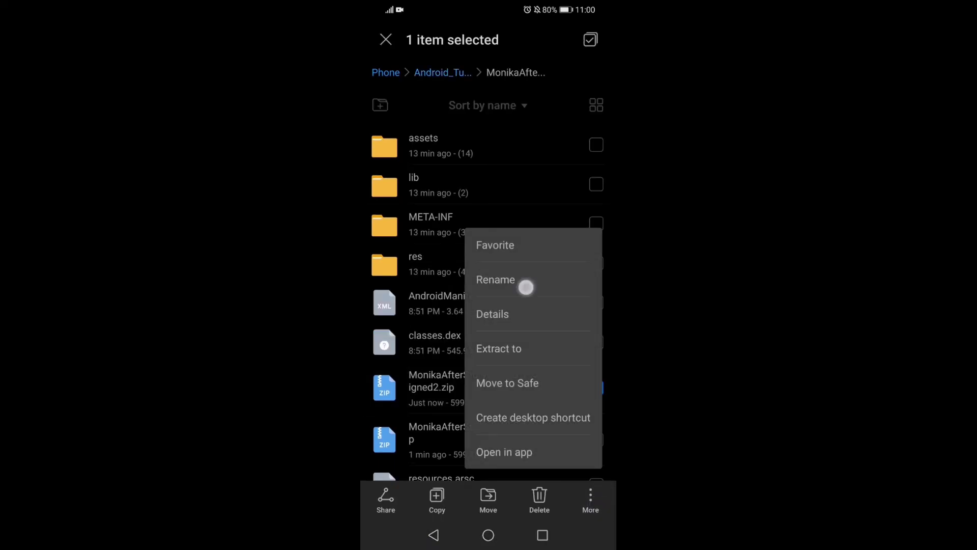
{"action": "left_click", "coordinate": [526, 286]}
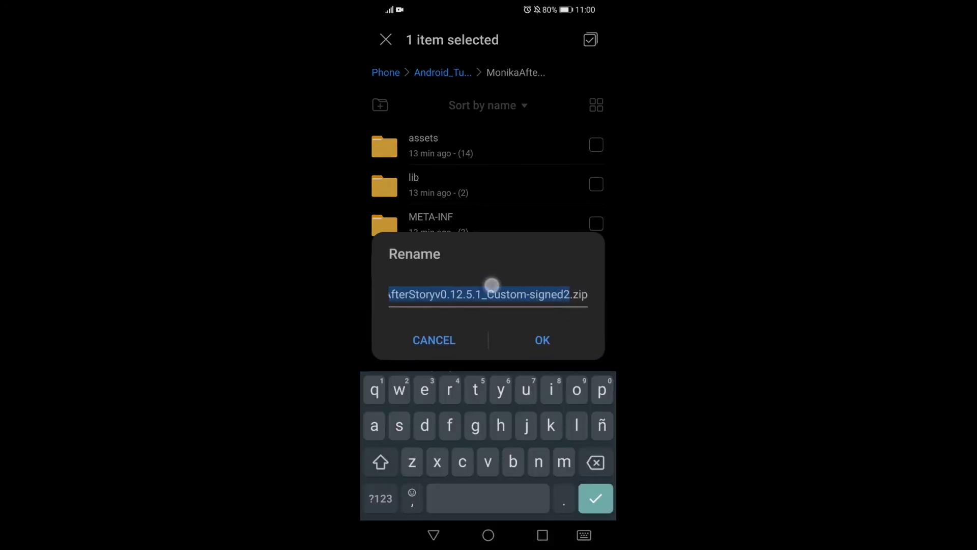
{"action": "left_click", "coordinate": [593, 295]}
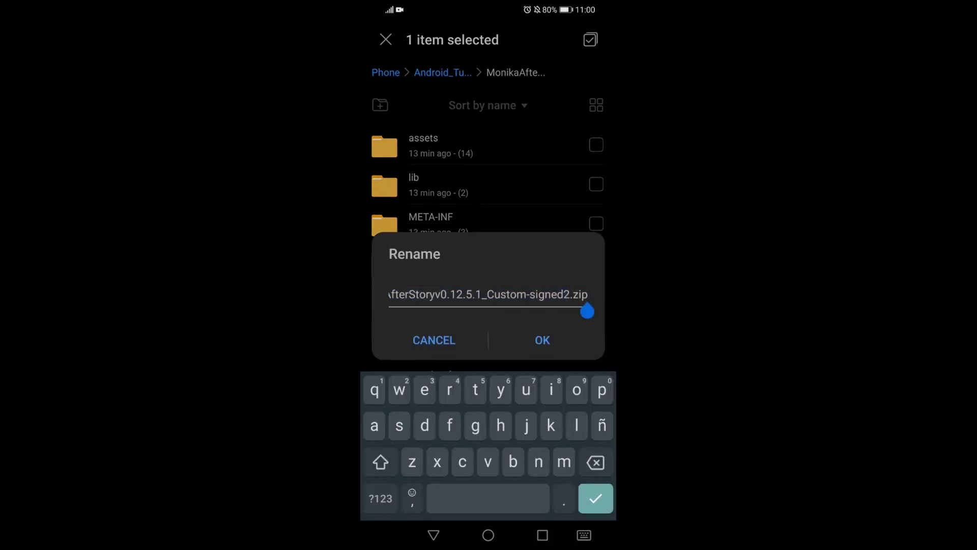
{"action": "key", "text": "BackSpace"}
{"action": "key", "text": "BackSpace"}
{"action": "key", "text": "BackSpace"}
{"action": "type", "text": "apk"}
{"action": "left_click", "coordinate": [543, 339]}
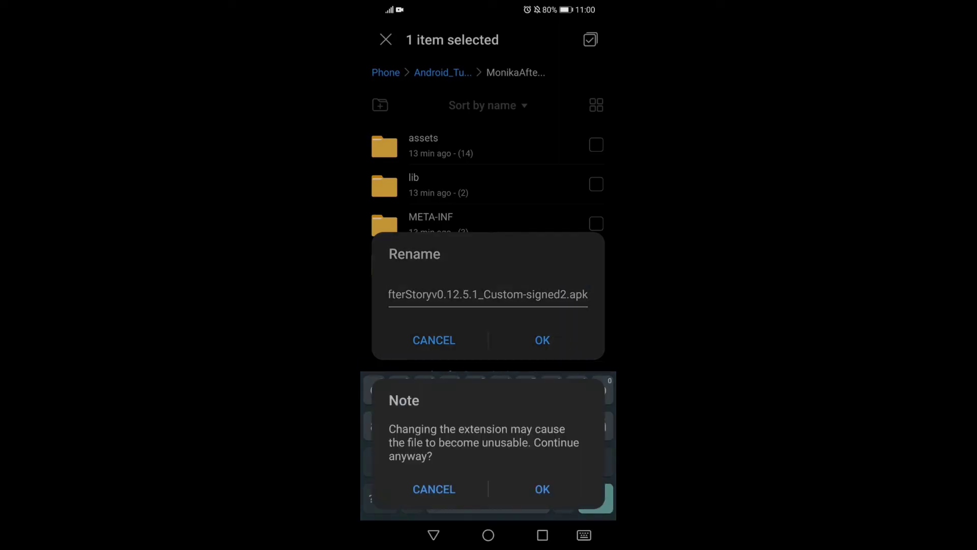
{"action": "left_click", "coordinate": [542, 489]}
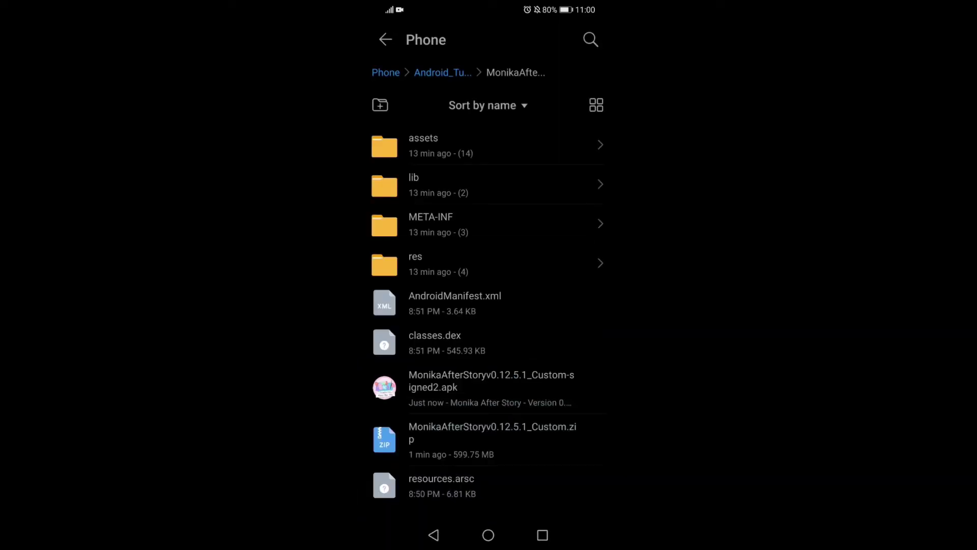
Install the signed2 apk with Package installer, using it just once.
{"action": "left_click", "coordinate": [488, 386]}
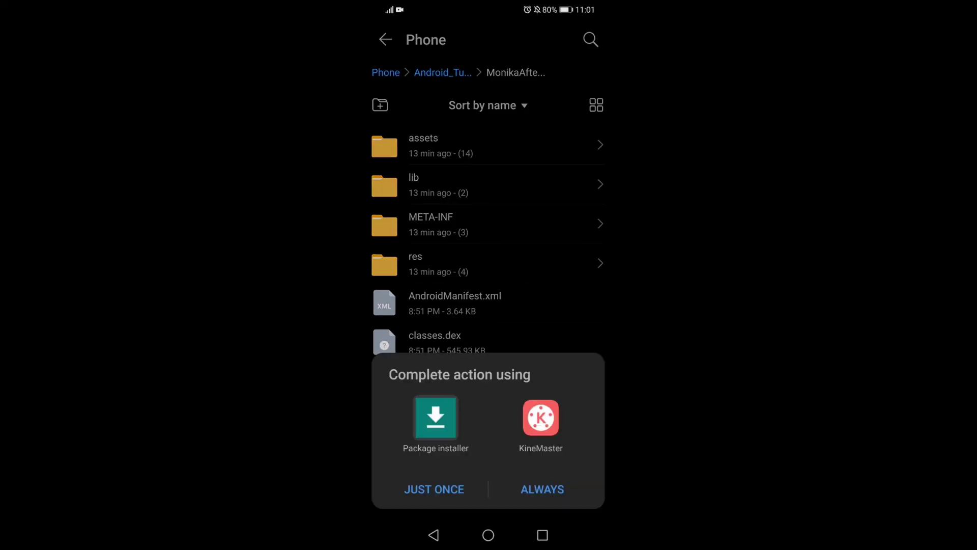
{"action": "left_click", "coordinate": [434, 489]}
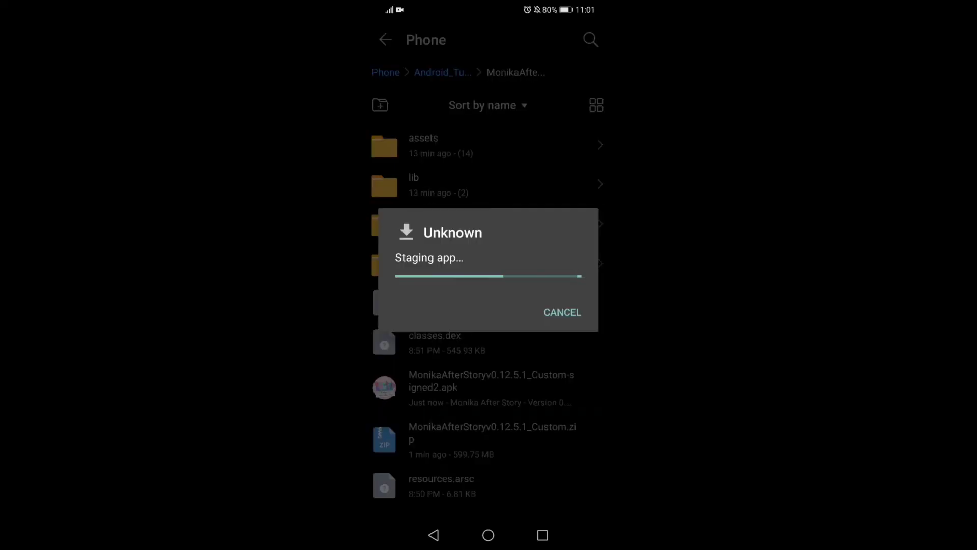
{"action": "left_click", "coordinate": [561, 312]}
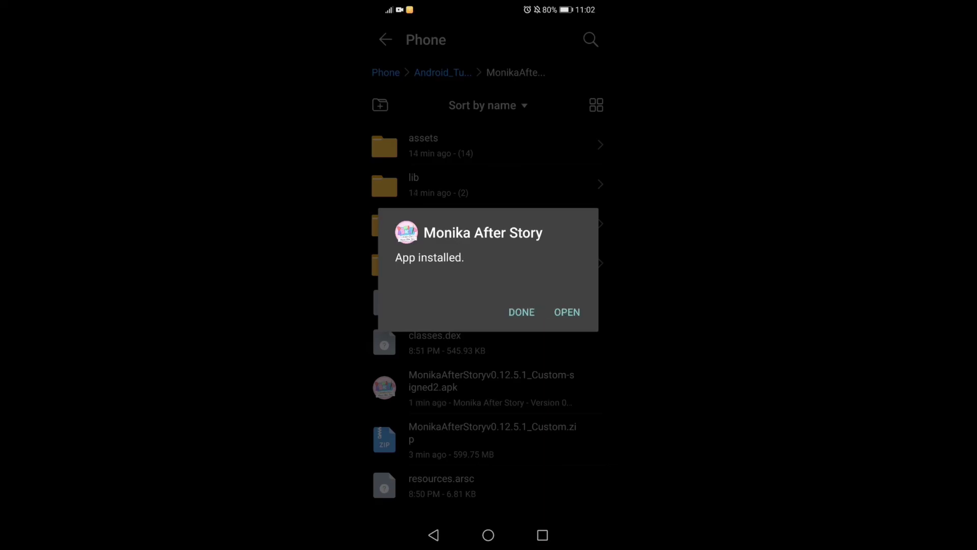
{"action": "left_click", "coordinate": [521, 312]}
Move the Monika After Story icon to the third home page and launch the game.
{"action": "key", "text": "Home"}
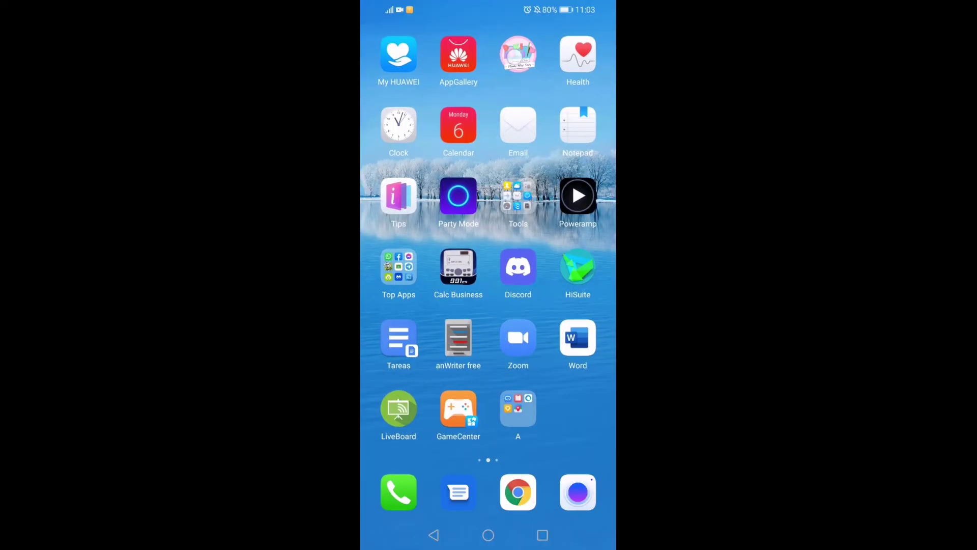
{"action": "left_click_drag", "start_coordinate": [517, 62], "coordinate": [399, 61]}
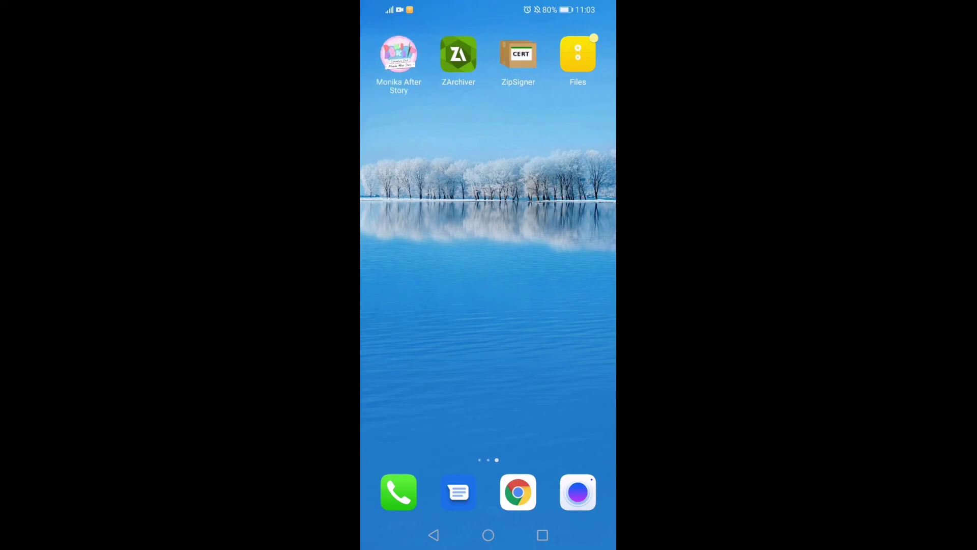
{"action": "left_click", "coordinate": [399, 54]}
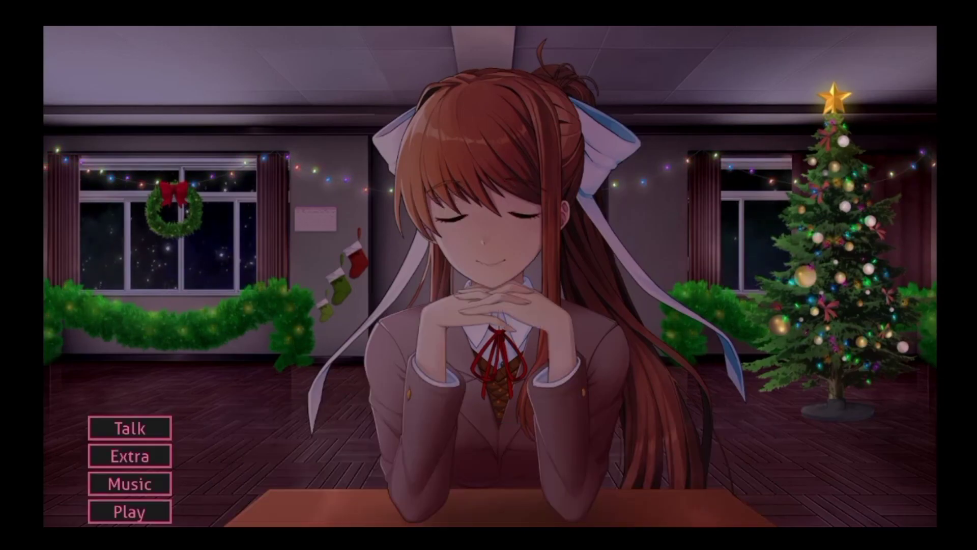
Give Monika the 'PJ (Green Polkadot)' outfit from the Gifts clothing menu.
{"action": "left_click", "coordinate": [130, 428]}
{"action": "left_click", "coordinate": [802, 282]}
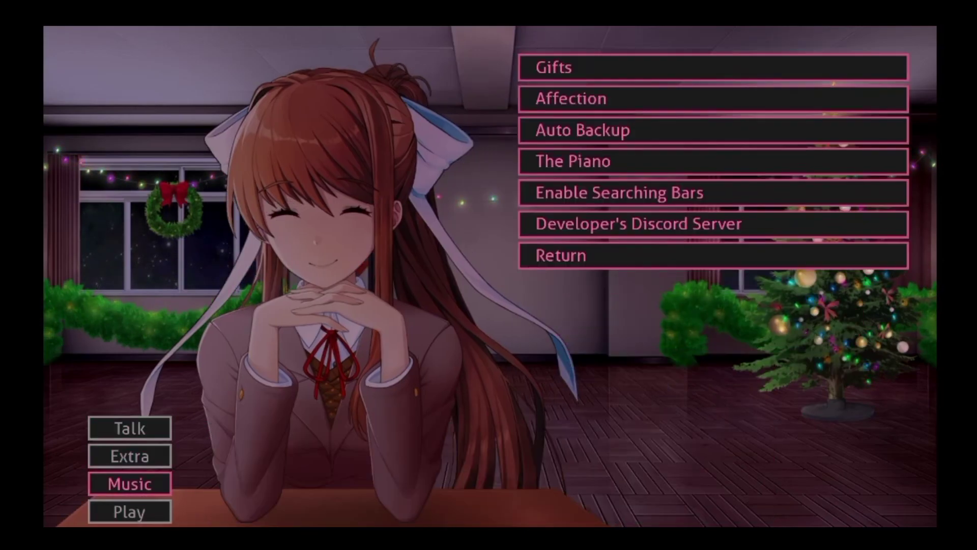
{"action": "left_click", "coordinate": [715, 67]}
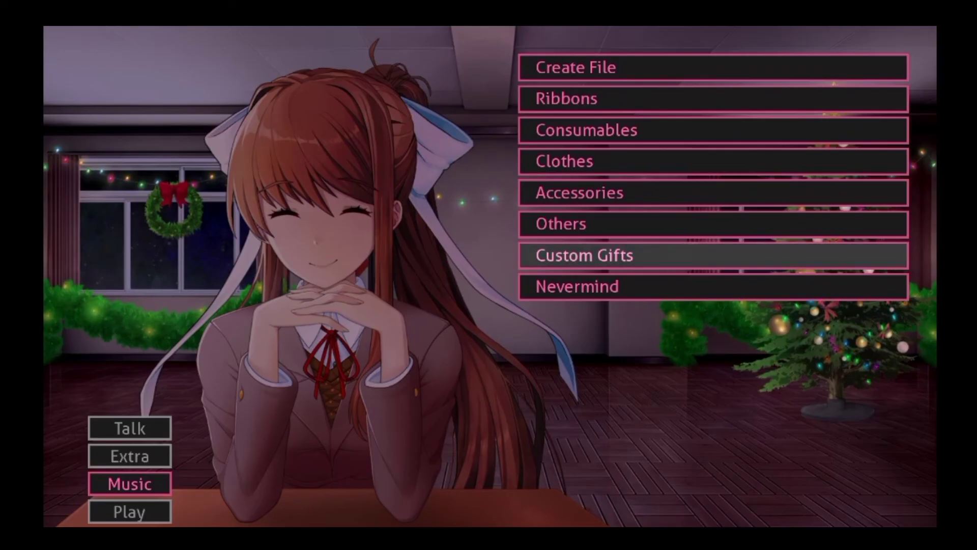
{"action": "left_click", "coordinate": [714, 160]}
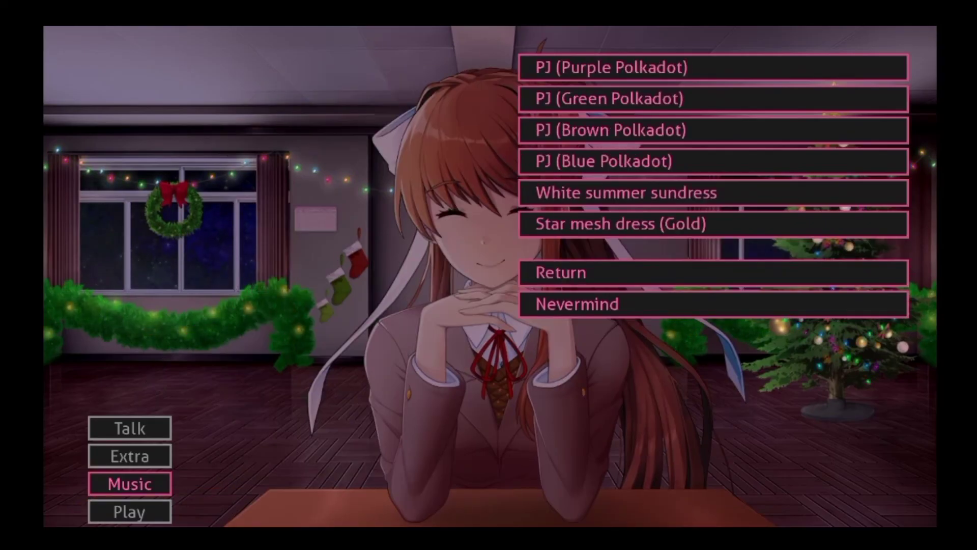
{"action": "left_click", "coordinate": [759, 100]}
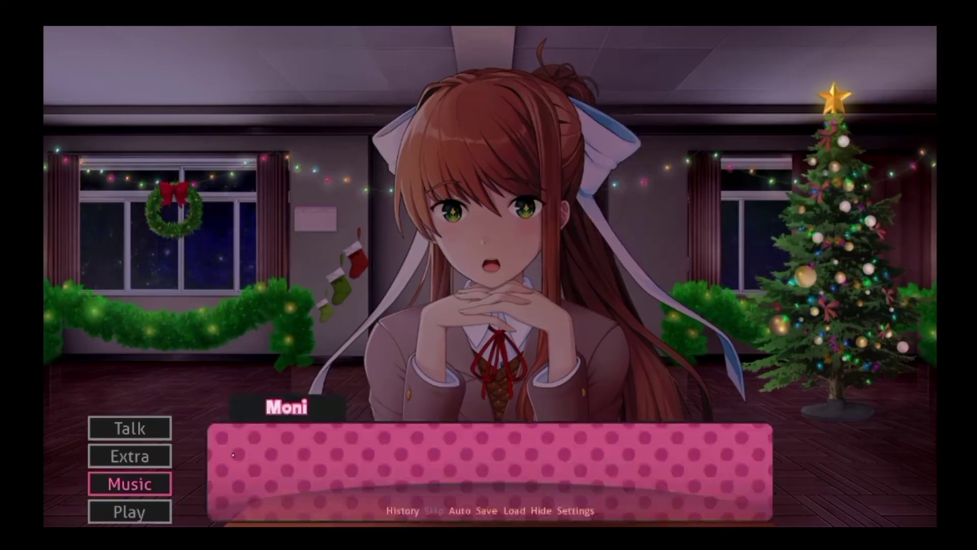
Advance Monika's gift dialogue until she appears wearing the green polka-dot pajamas.
{"action": "left_click", "coordinate": [852, 257]}
{"action": "left_click", "coordinate": [809, 268]}
{"action": "left_click", "coordinate": [780, 276]}
{"action": "left_click", "coordinate": [715, 285]}
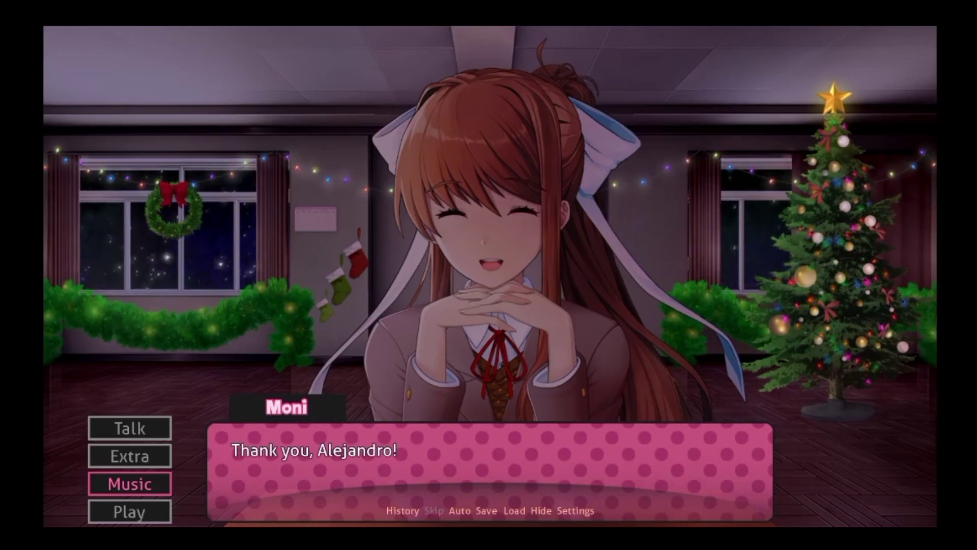
{"action": "left_click", "coordinate": [707, 405]}
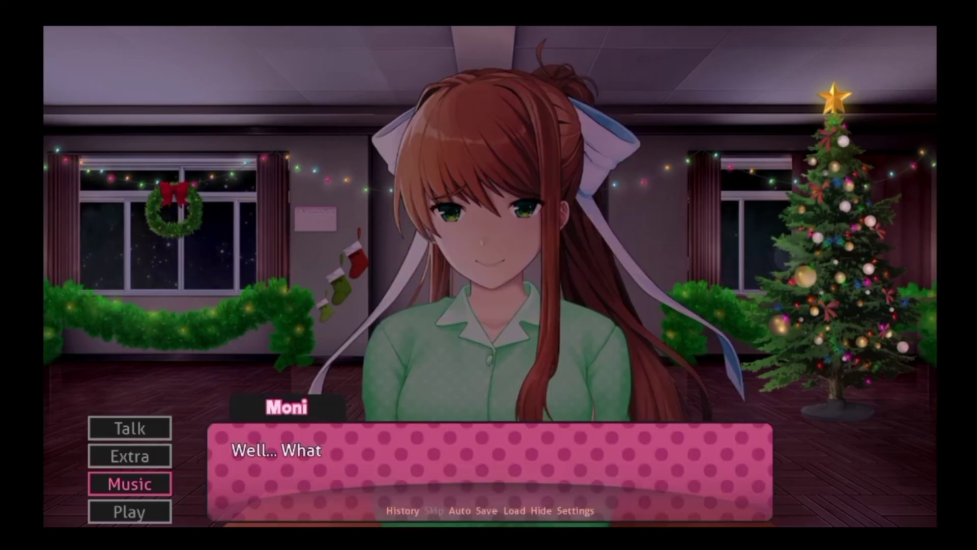
{"action": "left_click", "coordinate": [685, 370]}
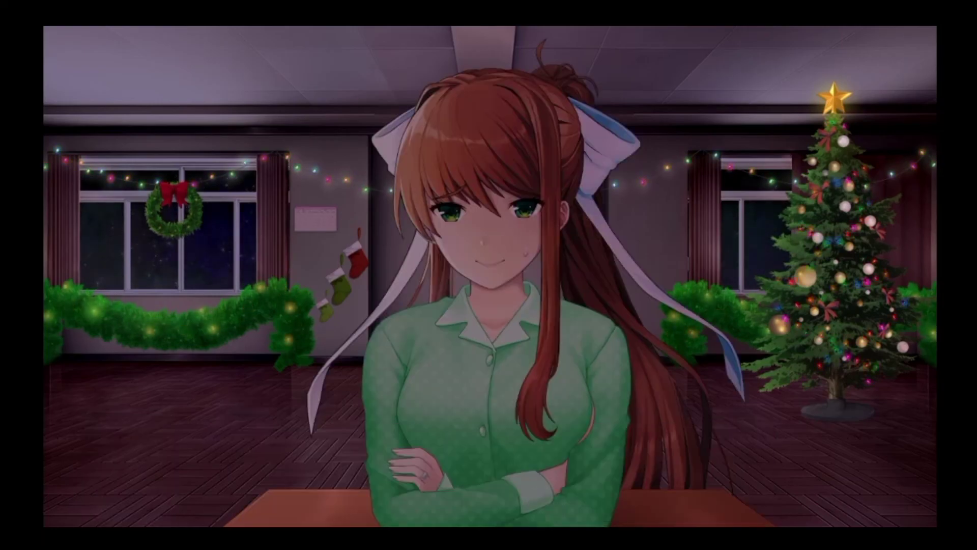
{"action": "left_click", "coordinate": [489, 458]}
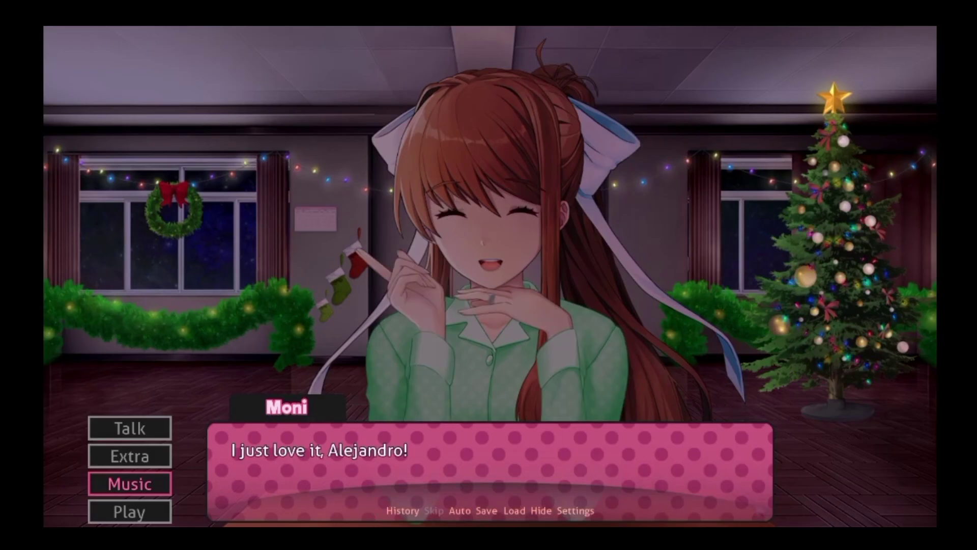
{"action": "left_click", "coordinate": [488, 458]}
Show the Submods list in Settings, including All Gen Scrollable Menus and Custom Room Den.
{"action": "left_click", "coordinate": [131, 427]}
{"action": "left_click", "coordinate": [581, 508]}
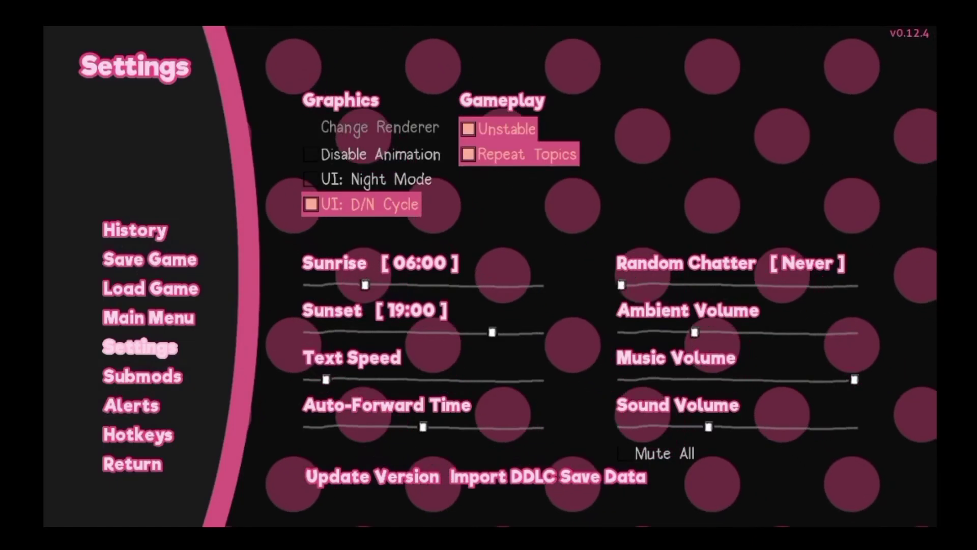
{"action": "left_click", "coordinate": [138, 376]}
{"action": "scroll", "coordinate": [824, 203], "scroll_direction": "down", "scroll_amount": 2}
{"action": "scroll", "coordinate": [825, 203], "scroll_direction": "up", "scroll_amount": 1}
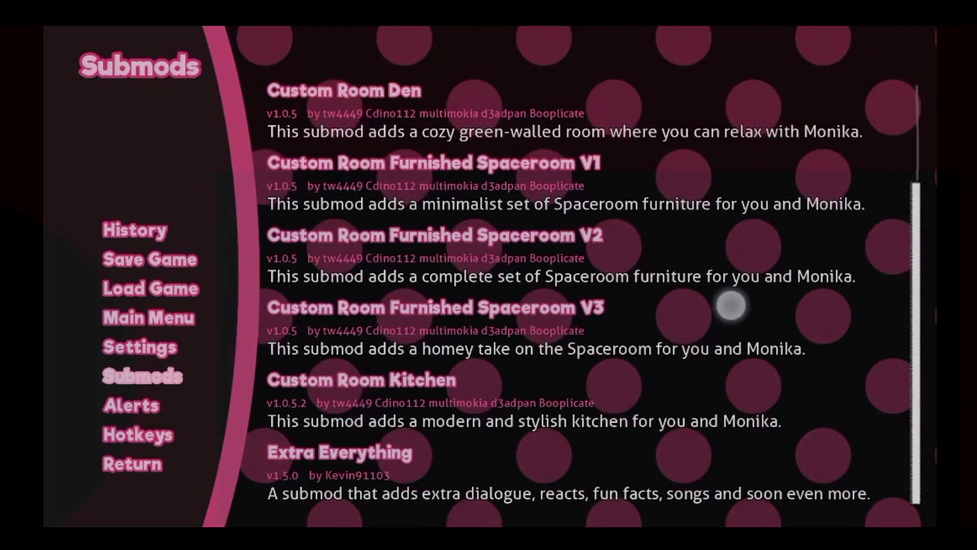
{"action": "scroll", "coordinate": [825, 204], "scroll_direction": "down", "scroll_amount": 1}
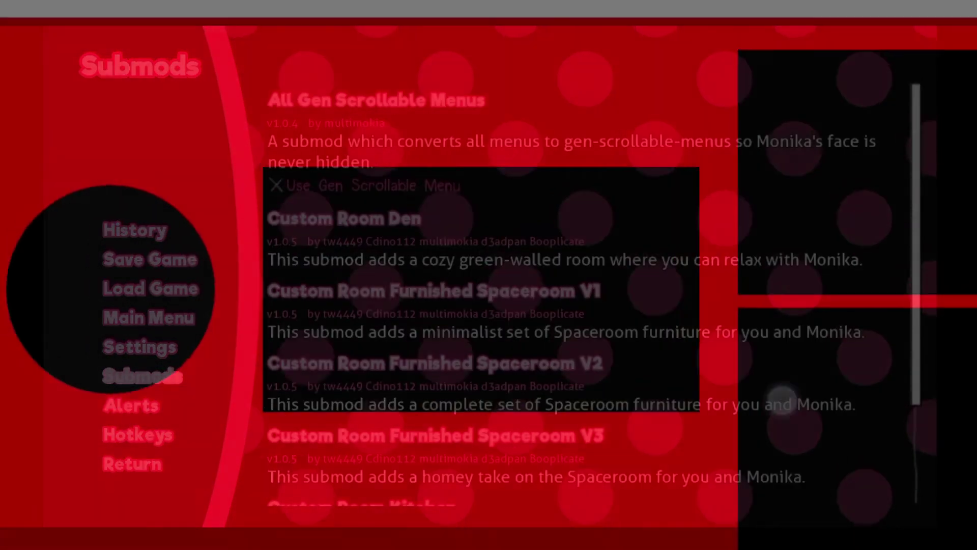